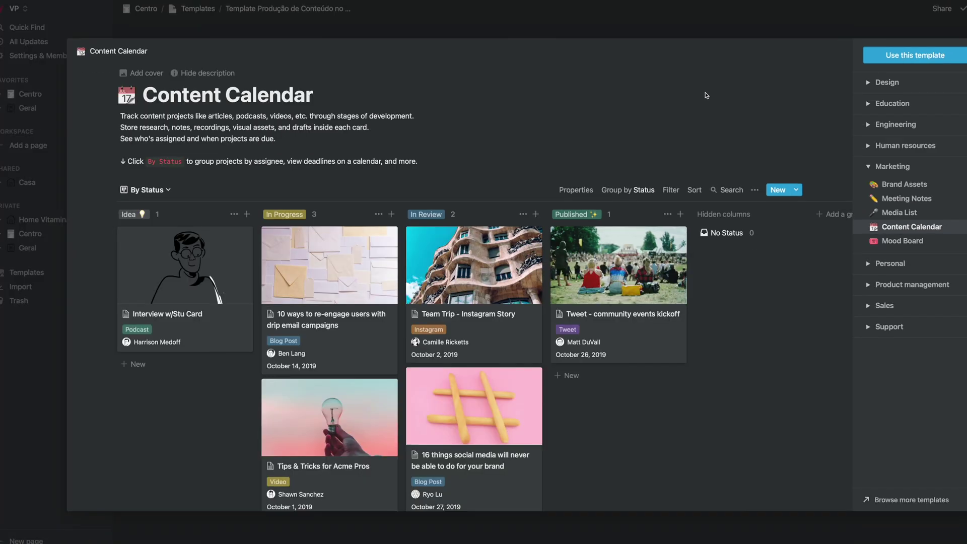
Step: Preview the Roadmap template in the Design category of the template gallery
left_click(869, 84)
left_click(897, 101)
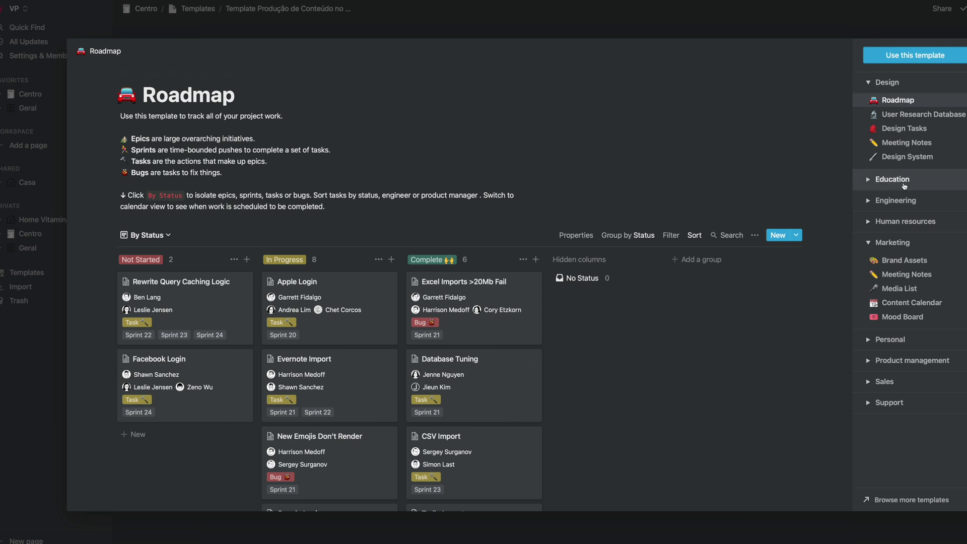
left_click(872, 84)
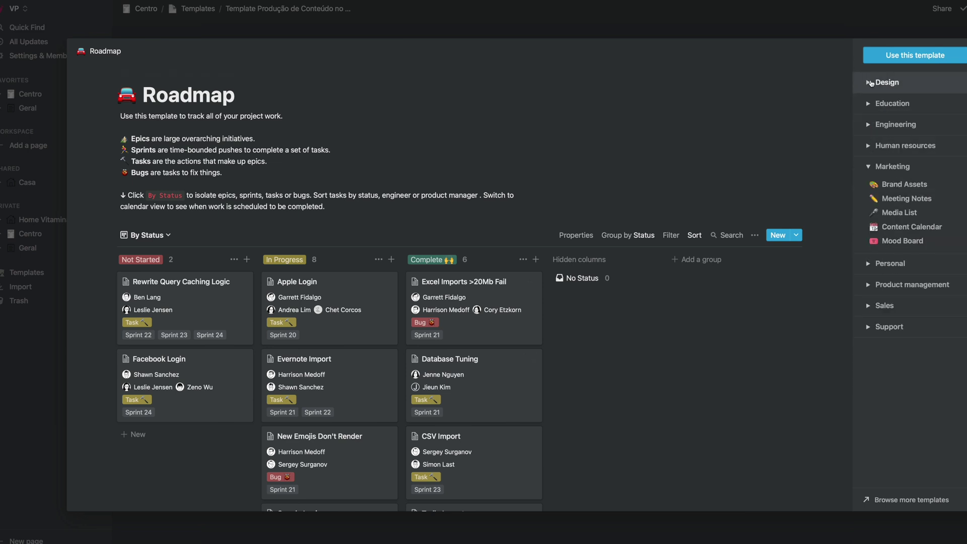
Step: Create a page from the Content Calendar template in the Marketing category
left_click(906, 228)
left_click(543, 304)
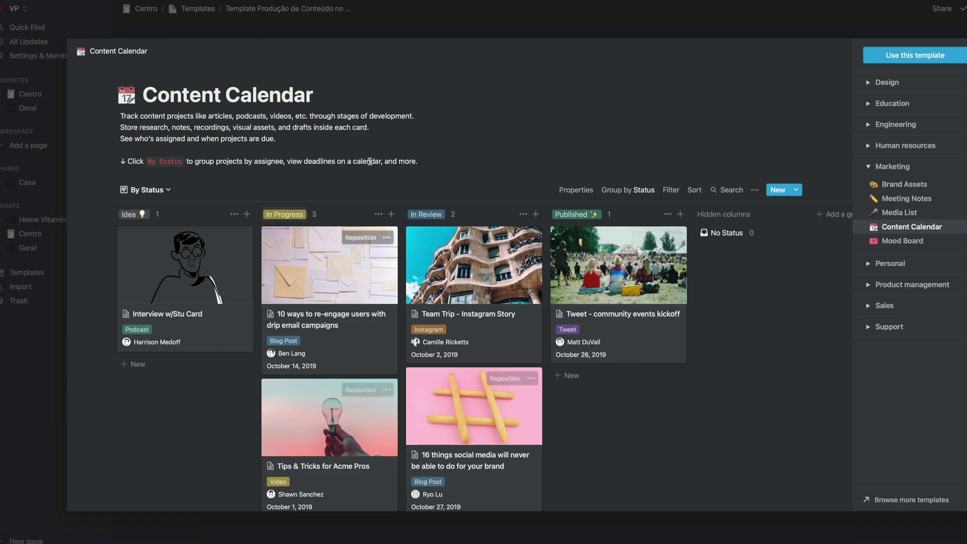
left_click(943, 56)
left_click(529, 303)
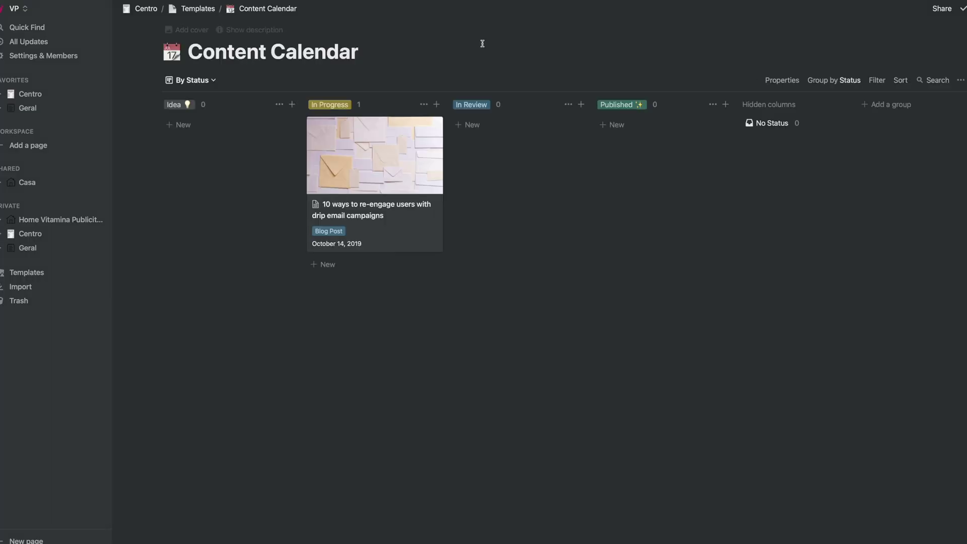
Step: Hide the workspace sidebar and rename the page as "Calendário de Conteúdo Cliente X"
key("ctrl+backslash")
triple_click(146, 51)
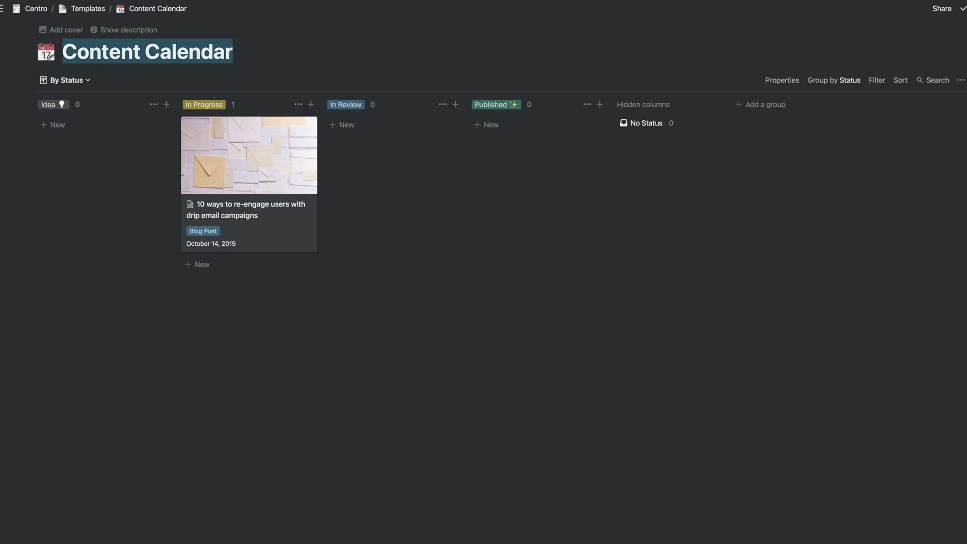
type("Calendári")
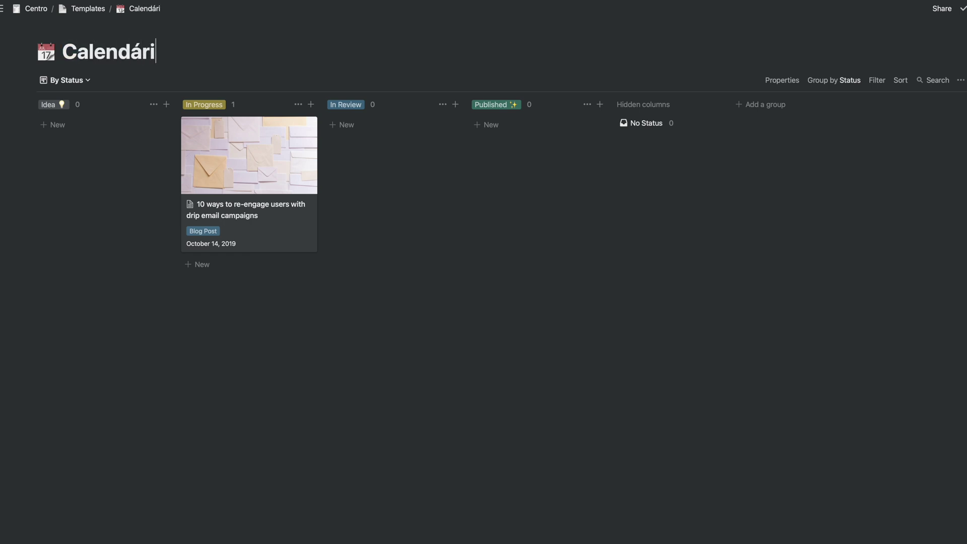
type("o de Conteúdo Cliente X")
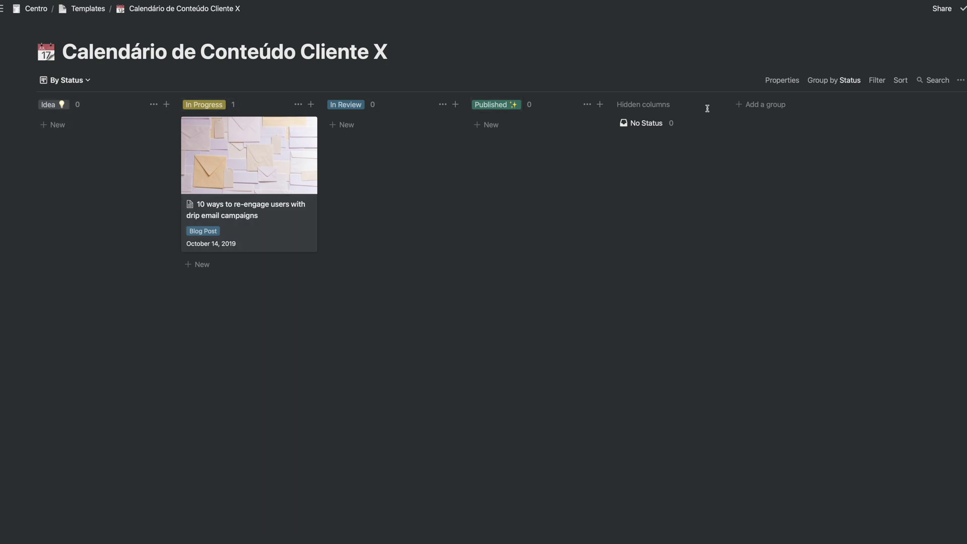
Step: Move the sample card through In Review and Published, and return it to In Progress
left_click_drag(221, 160, 353, 139)
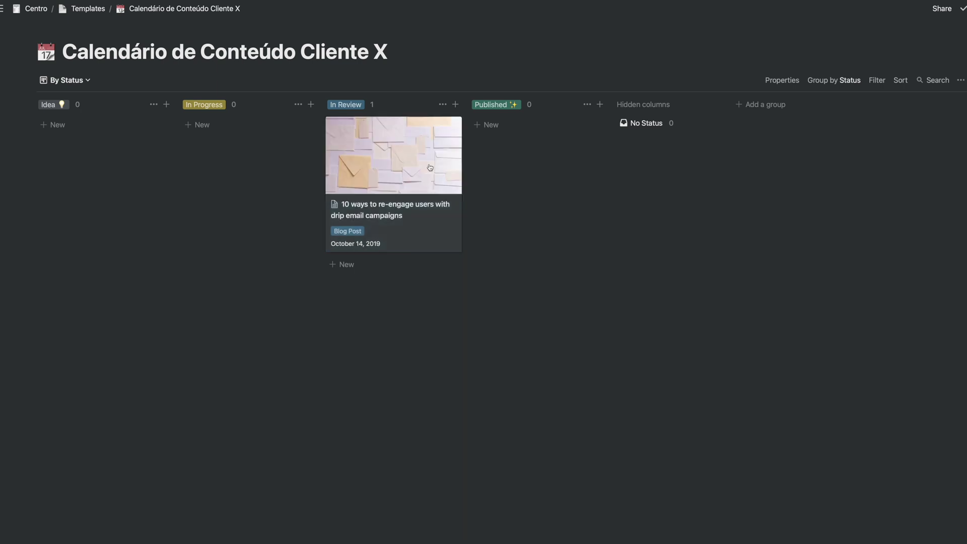
left_click_drag(398, 164, 521, 138)
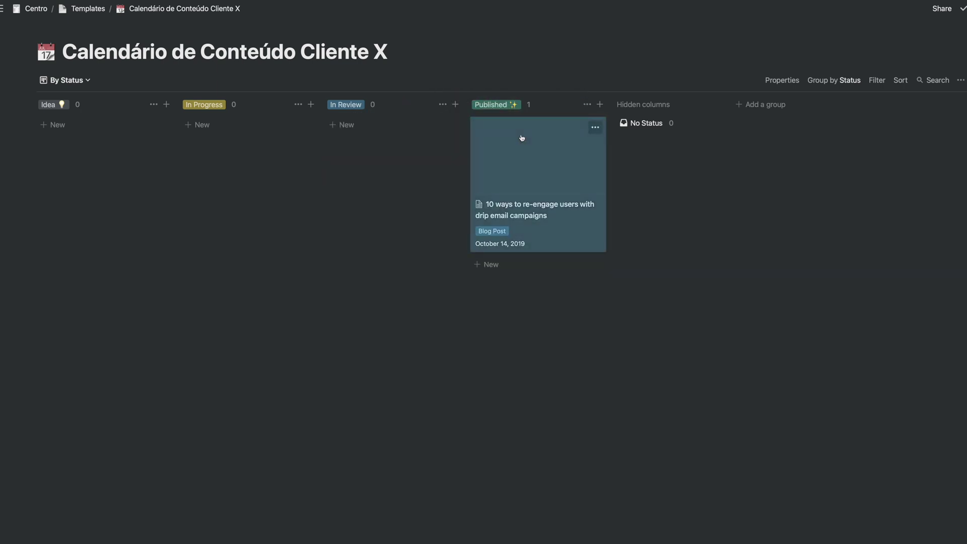
left_click_drag(433, 134, 255, 128)
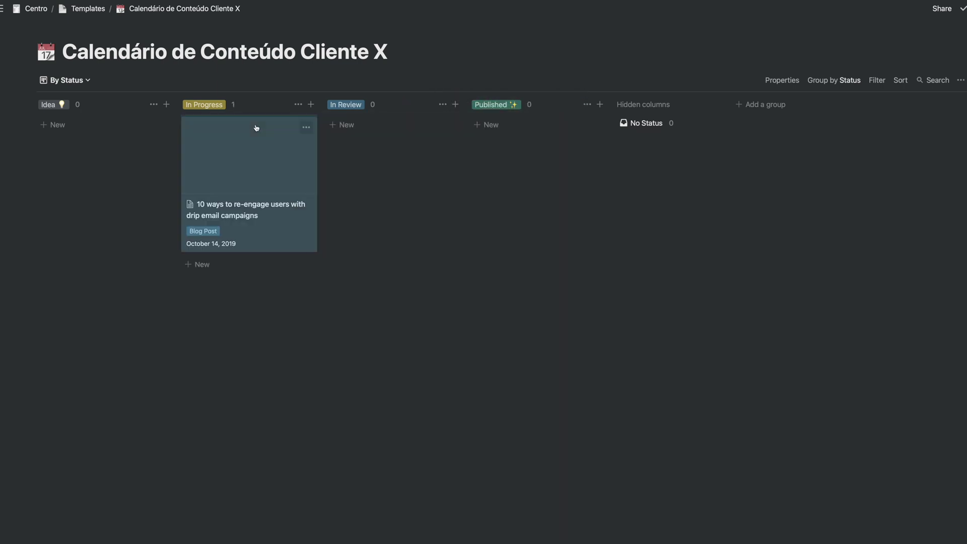
Step: Rename the Idea column as "Ideia", keeping its light bulb emoji, and the In Progress column as "Em Progresso"
left_click(49, 104)
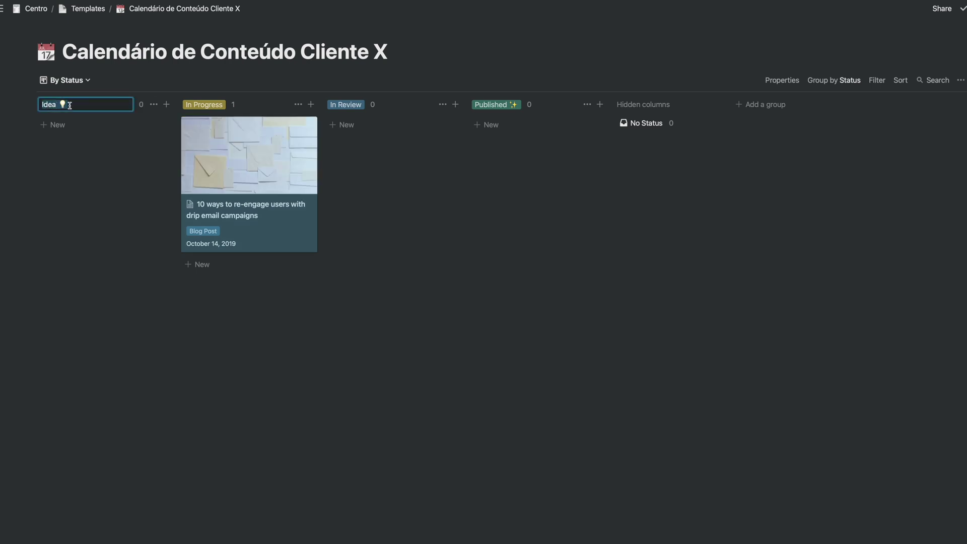
key("Left")
key("Left")
key("Left")
type("i")
key("Return")
left_click(204, 104)
type("Em Progresso")
key("Return")
Step: Rename the In Review column as "Revisão" and the Published column as "Publicado", keeping the latter's sparkle emoji
left_click(345, 105)
type("Revis")
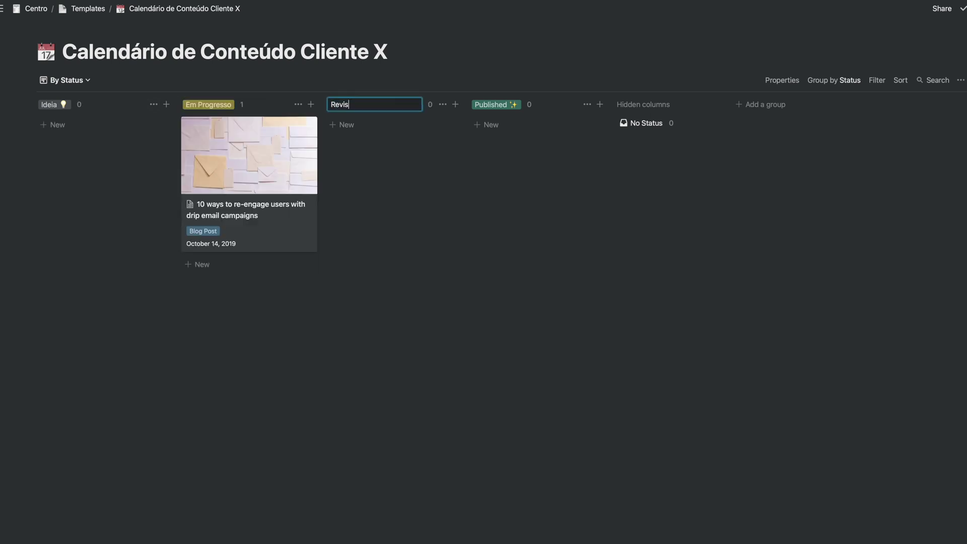
key("Return")
left_click(487, 105)
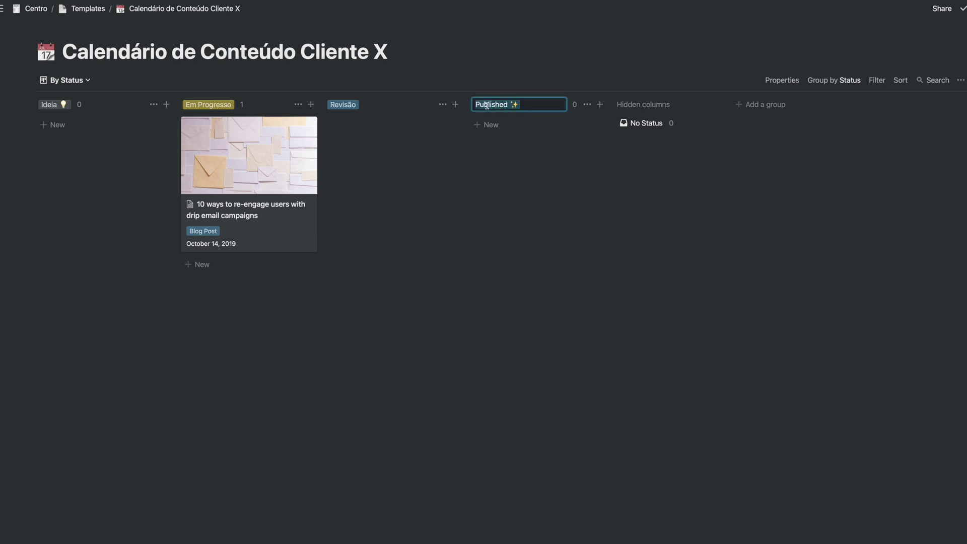
type("Publicado")
key("Return")
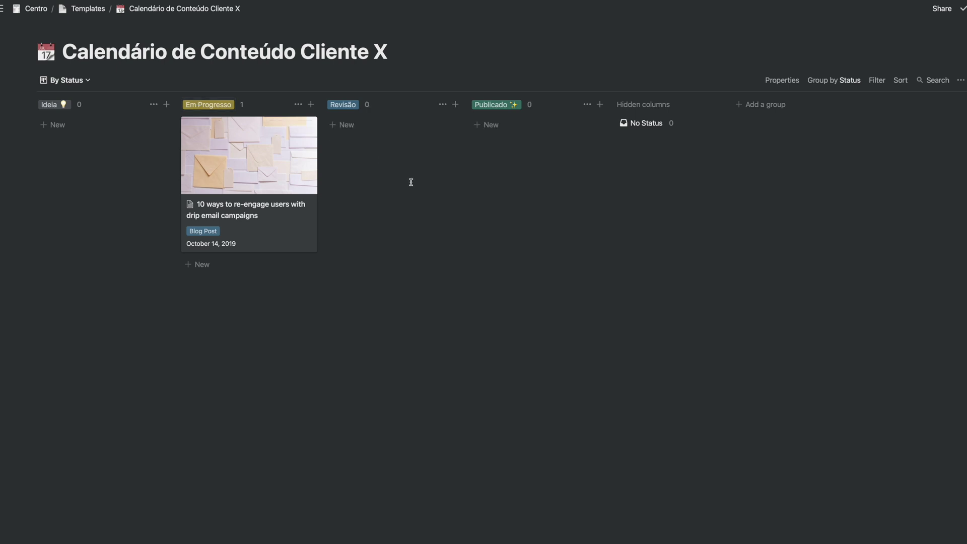
Step: Add a column named "E-mail Marketing" and place it between Revisão and Publicado
left_click(750, 106)
type("E-mail Marketing")
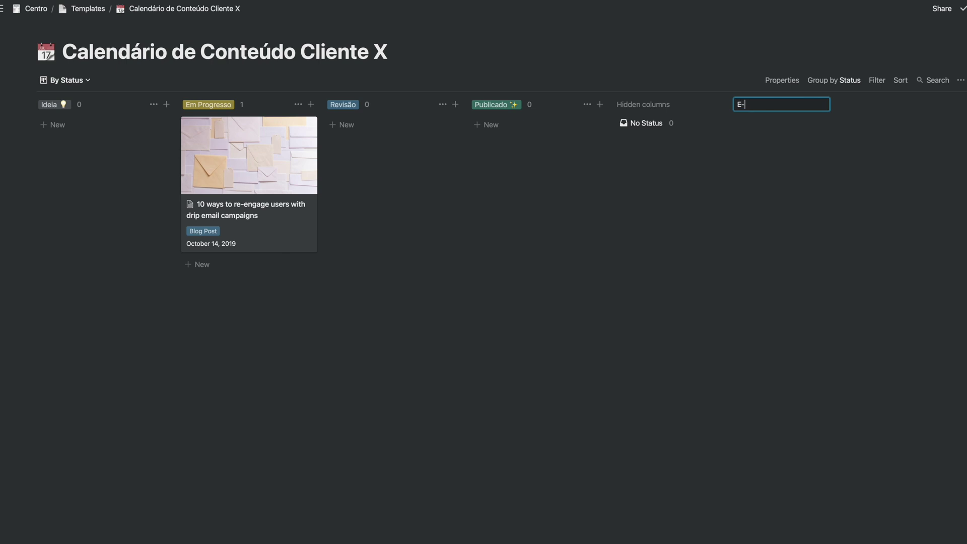
key("Return")
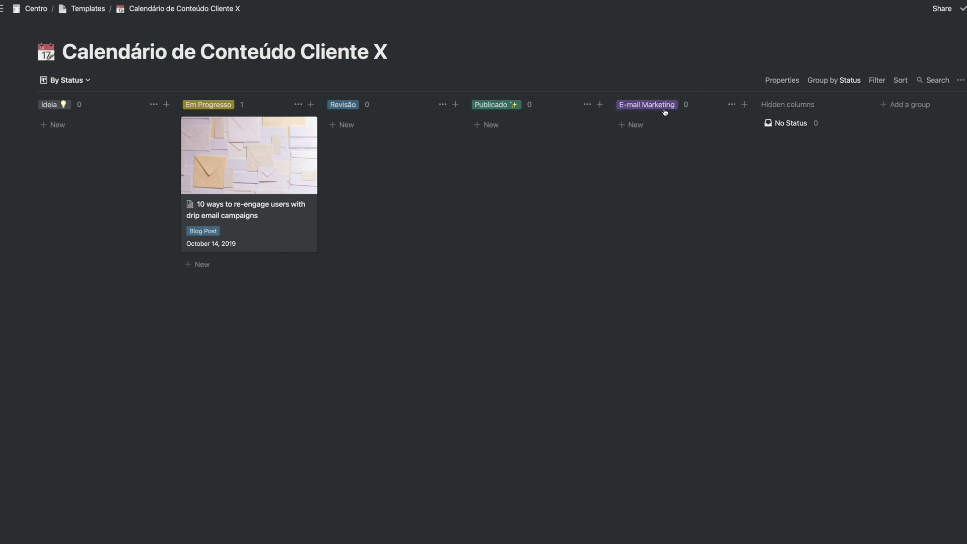
mouse_move(501, 107)
left_mouse_down()
mouse_move(671, 104)
mouse_move(364, 106)
mouse_move(535, 106)
mouse_move(434, 112)
mouse_move(502, 105)
left_mouse_up()
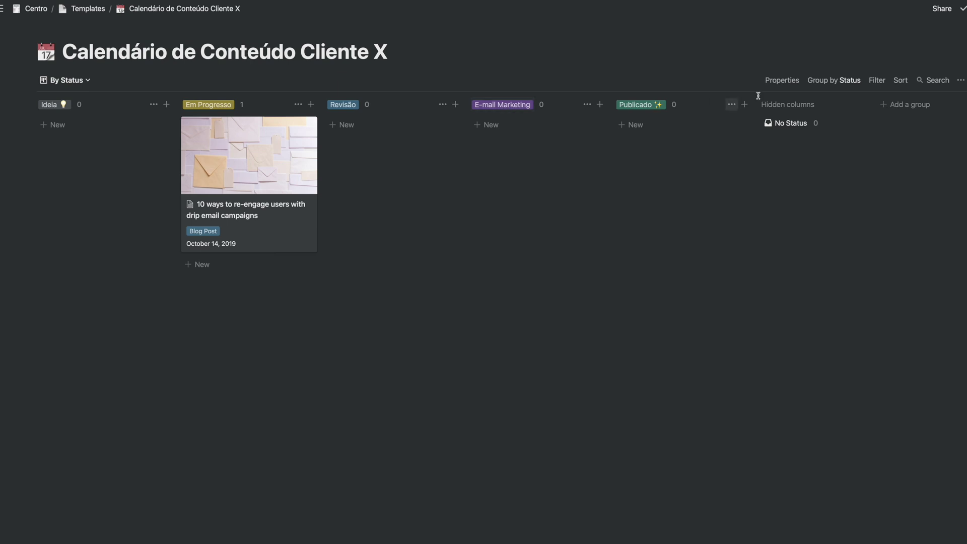
Step: Add a column named "Design" and place it between Em Progresso and Revisão
left_click(892, 106)
type("Design")
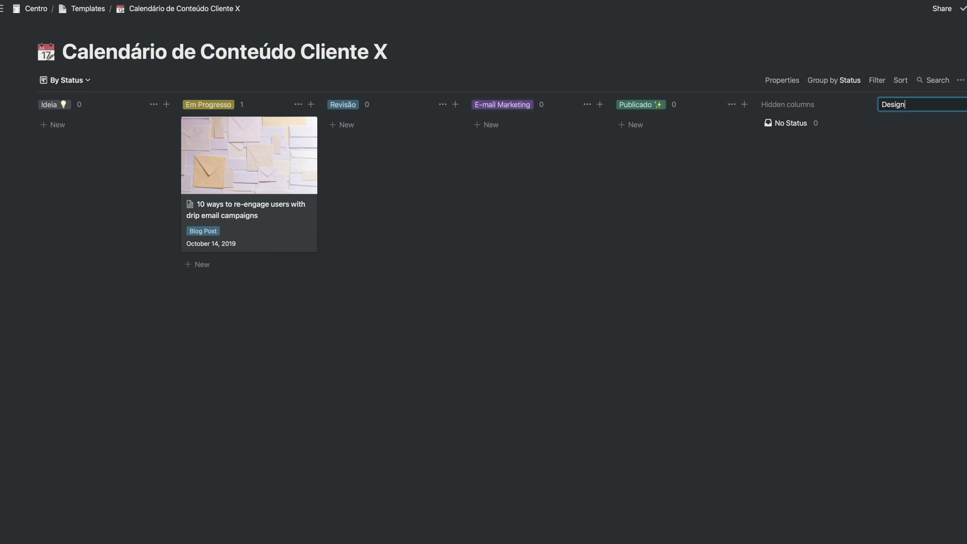
key("Return")
left_click_drag(775, 104, 356, 103)
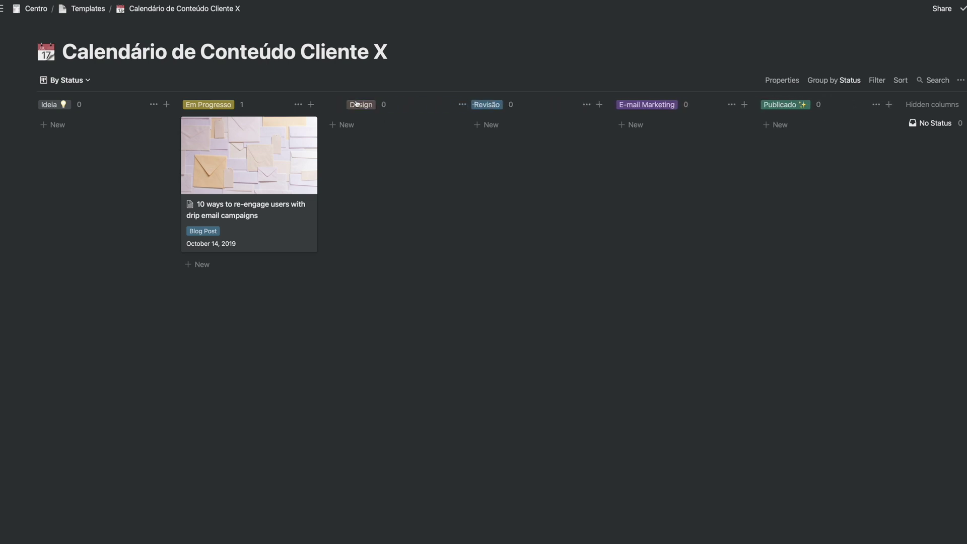
Step: Rename the Em Progresso column as "Edição" and add a "Gravação" column directly before it
left_click(200, 105)
type("Edição")
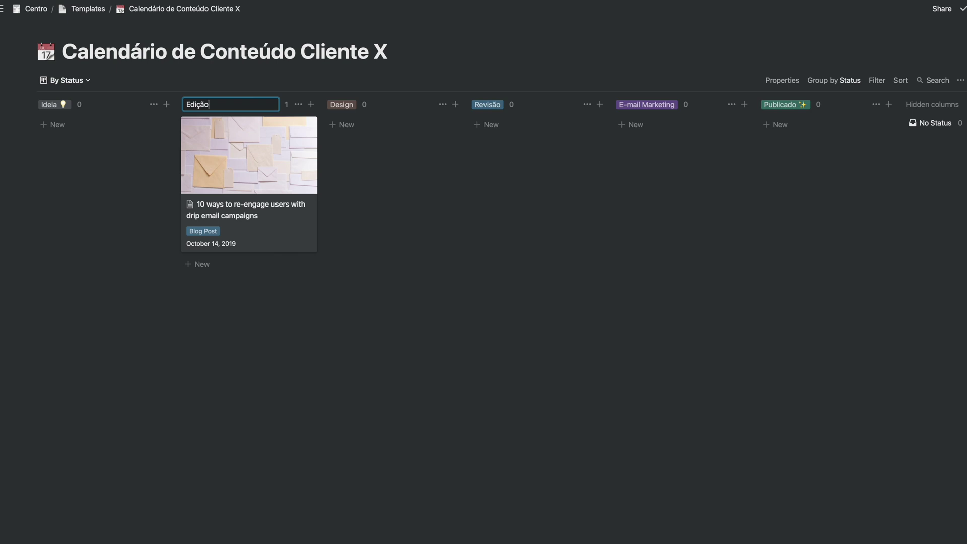
key("Return")
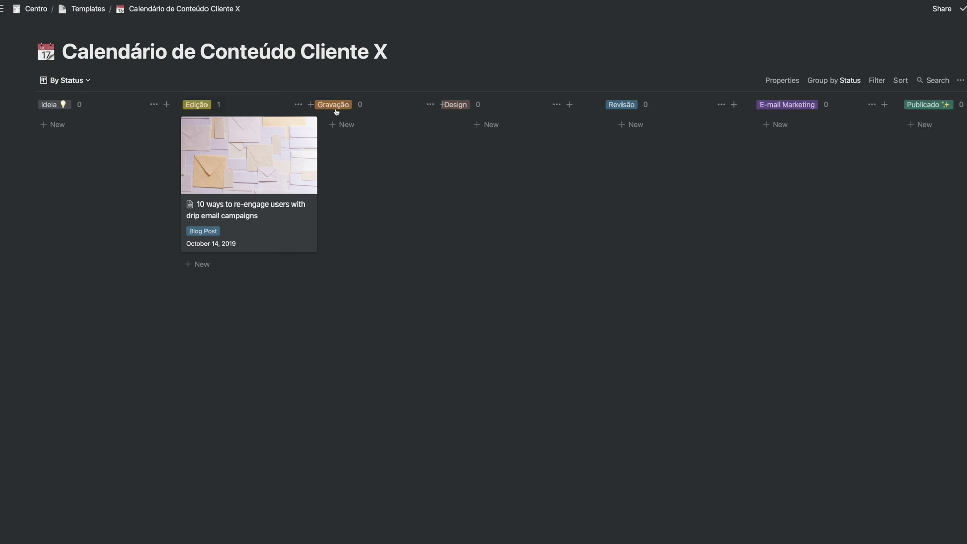
left_click_drag(335, 103, 251, 112)
Step: Move the sample card to Ideia, on to Design, and from there to E-mail Marketing
left_click_drag(370, 148, 84, 144)
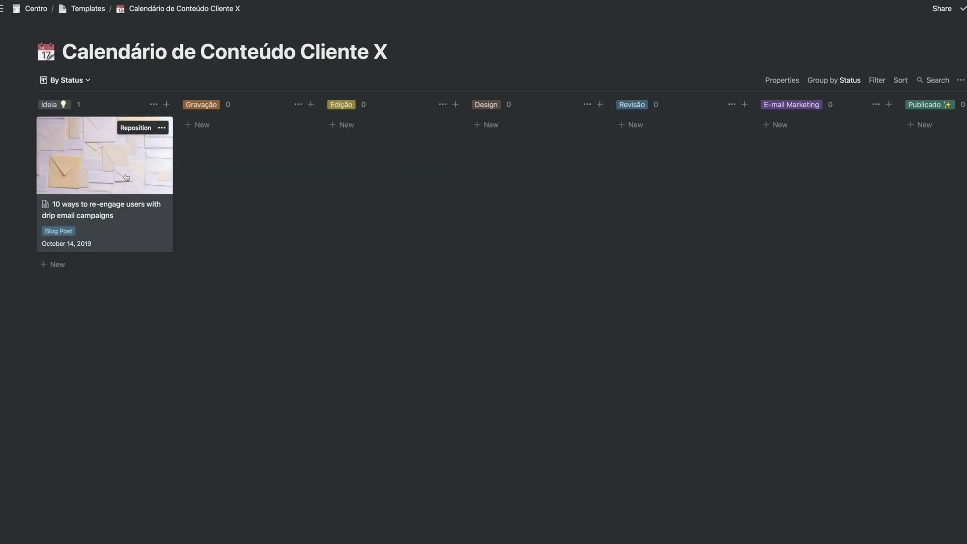
left_click_drag(107, 177, 514, 144)
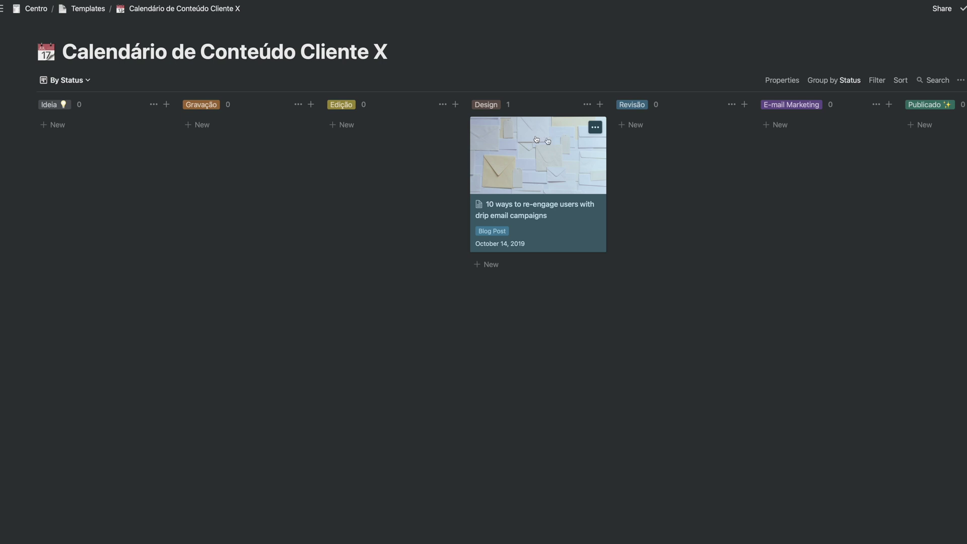
left_click_drag(523, 152, 799, 139)
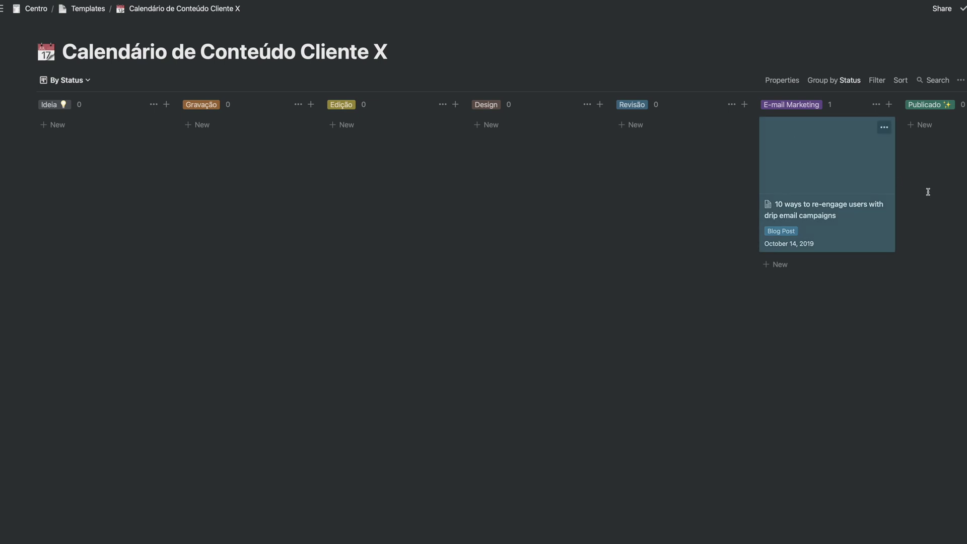
Step: Move the sample card into the Publicado column and place that column before E-mail Marketing
left_click(861, 165)
left_click(939, 180)
left_click_drag(849, 153, 781, 104)
Step: Rename the Publicado column as "Website" and add a "Mídias Sociais" column after E-mail Marketing
left_click(781, 104)
type("Website")
key("BackSpace")
key("BackSpace")
key("Return")
Step: Move the sample card from Website to Mídias Sociais, and bring it back to the Ideia column
scroll(961, 113, "right", 5)
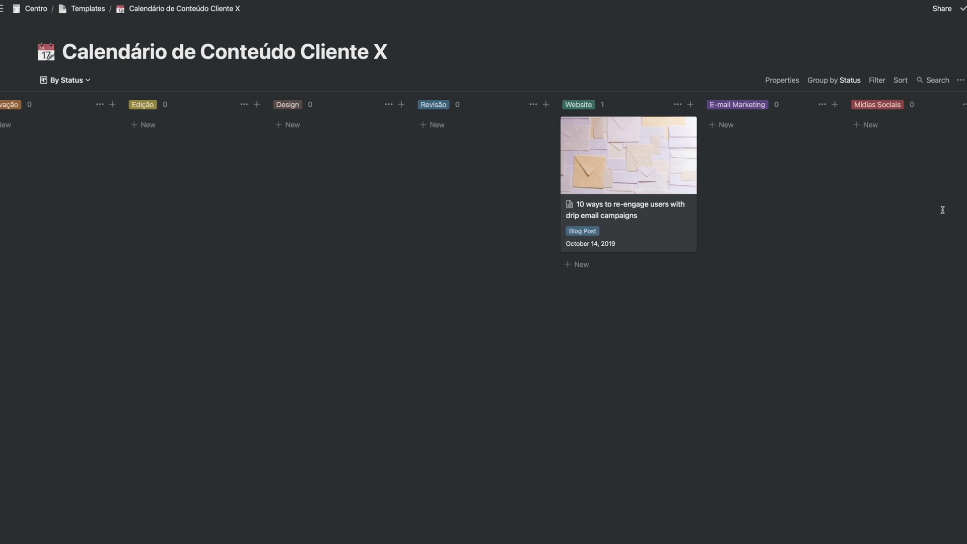
scroll(893, 132, "right", 3)
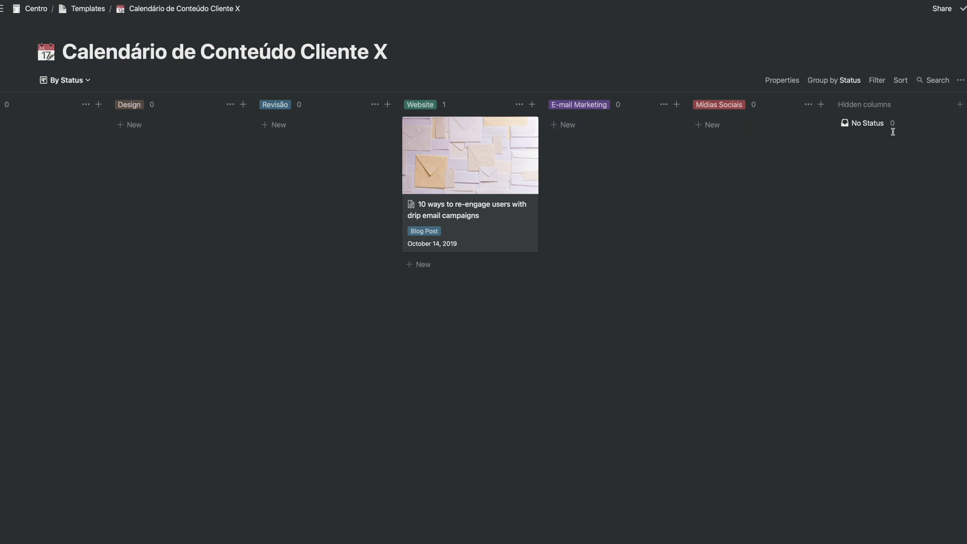
scroll(492, 156, "left", 7)
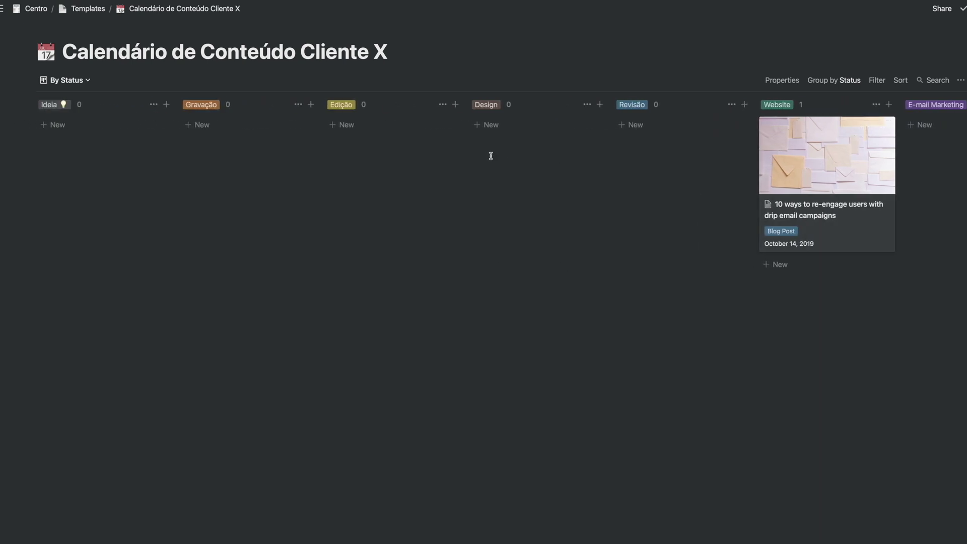
left_click_drag(826, 162, 765, 167)
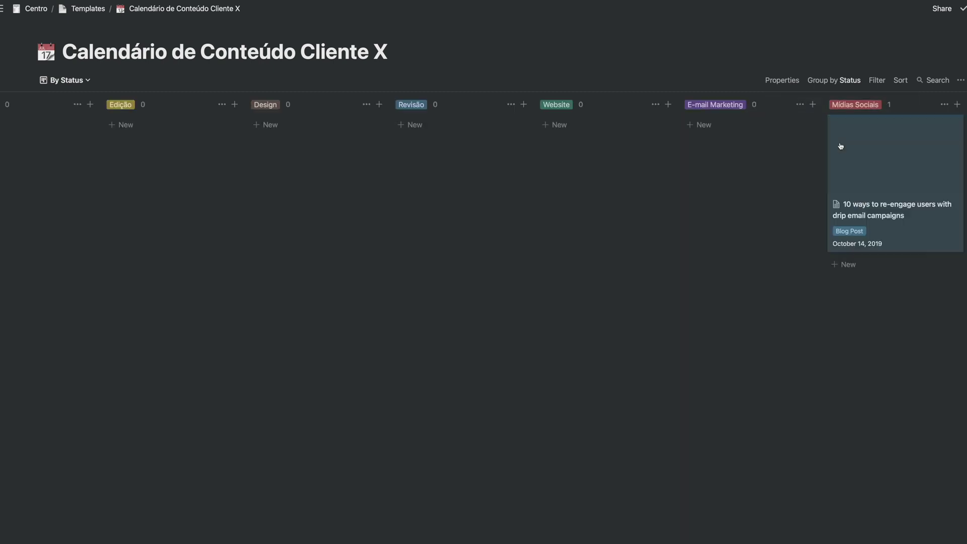
left_click_drag(906, 164, 277, 133)
scroll(353, 177, "left", 4)
left_click_drag(363, 154, 73, 134)
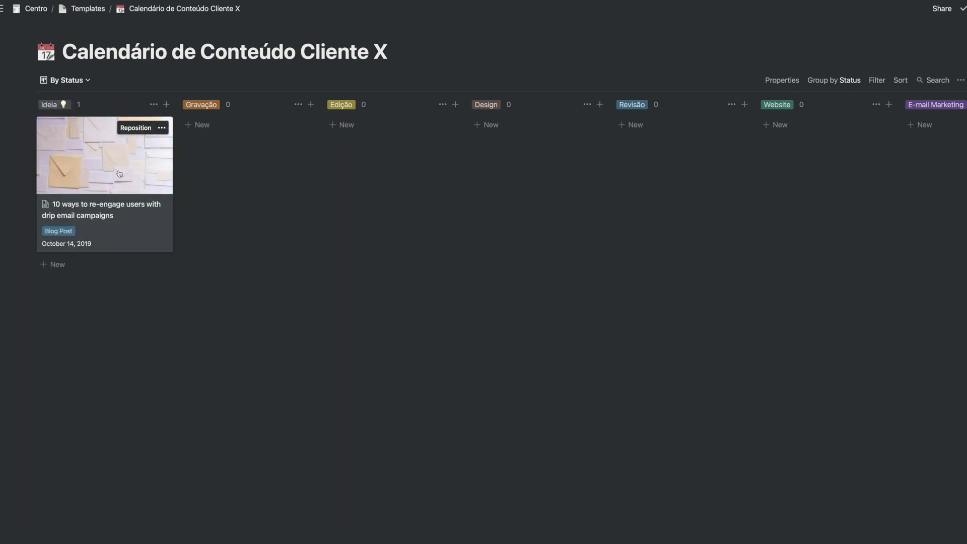
Step: Retitle the sample card as "Template editável de produção de conteúdo no Notion"
left_click(103, 202)
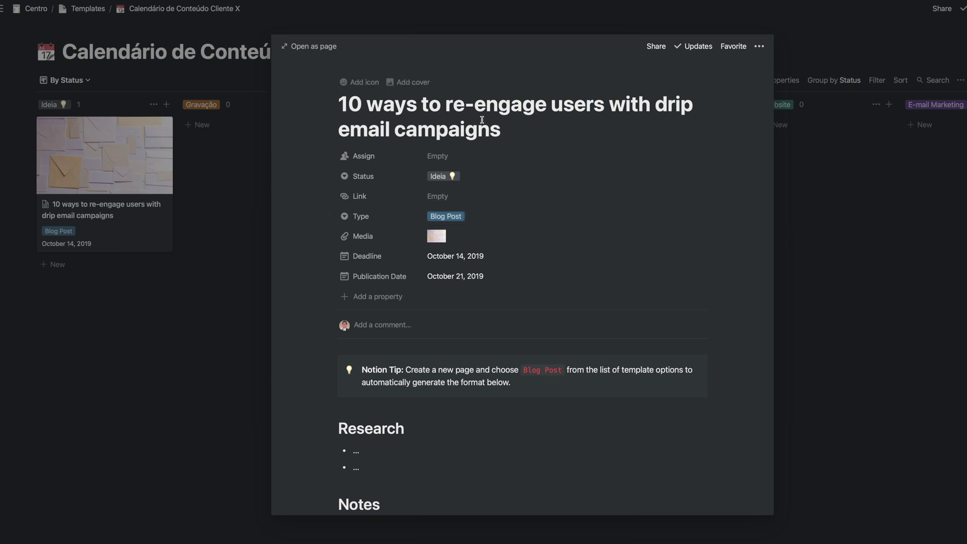
key("super+a")
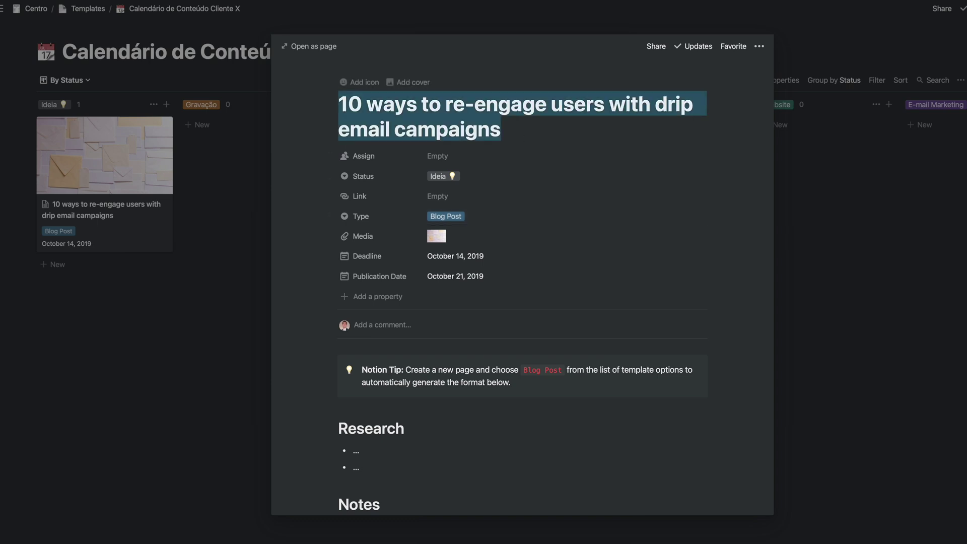
type("Te")
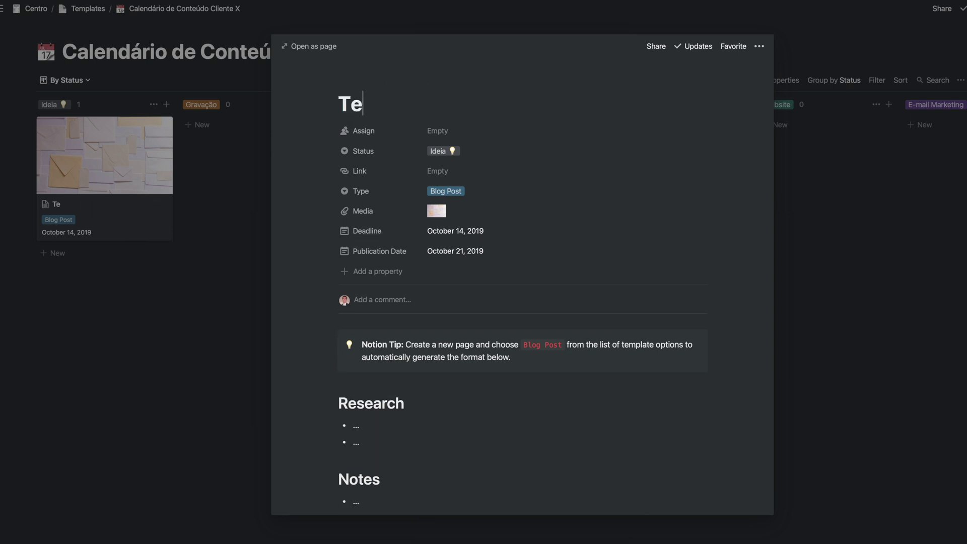
type("mplate editáv")
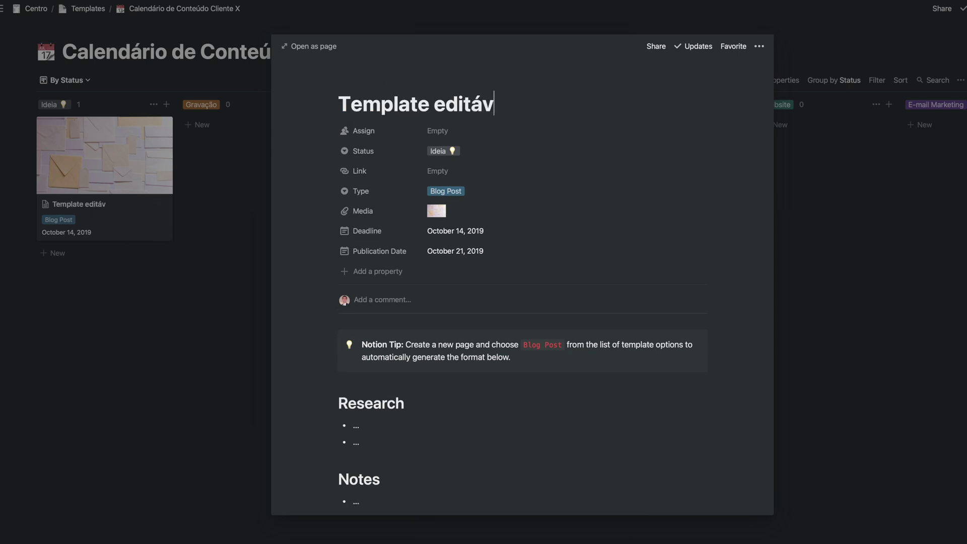
type("el de produção de conteúdo")
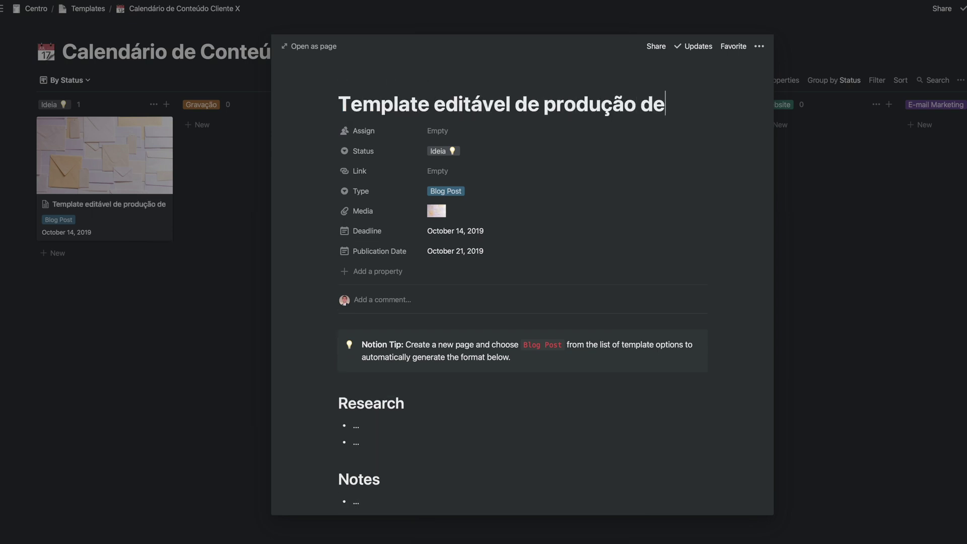
type("onteúdo no Notion")
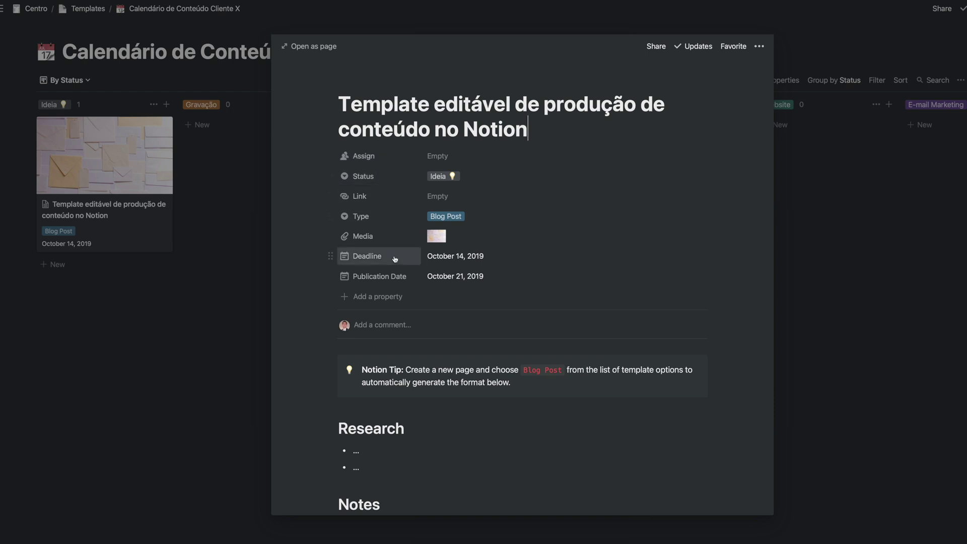
Step: Rename the Assign property as "Responsável" and assign the first workspace member listed to the card
left_click(372, 157)
type("Re")
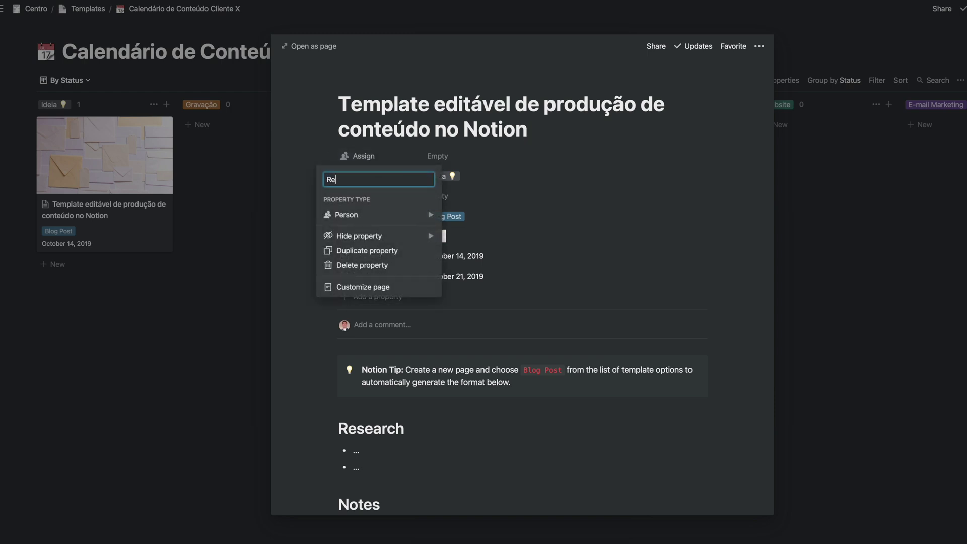
type("sponsável")
key("Return")
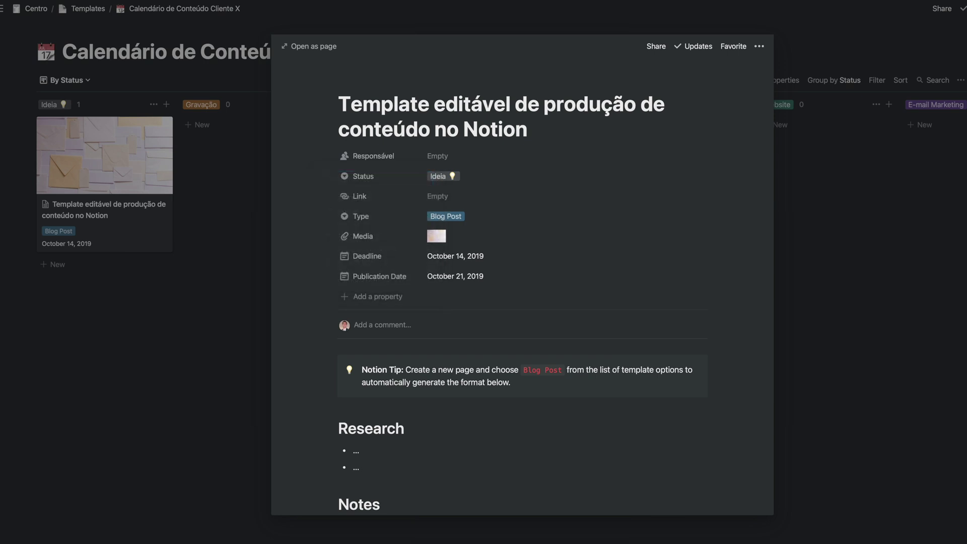
left_click(440, 156)
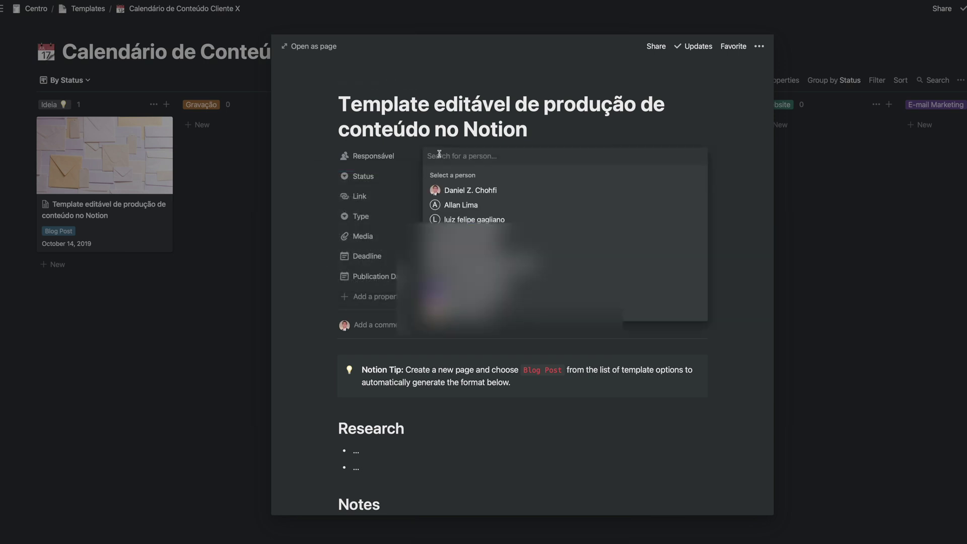
left_click(494, 190)
key("Escape")
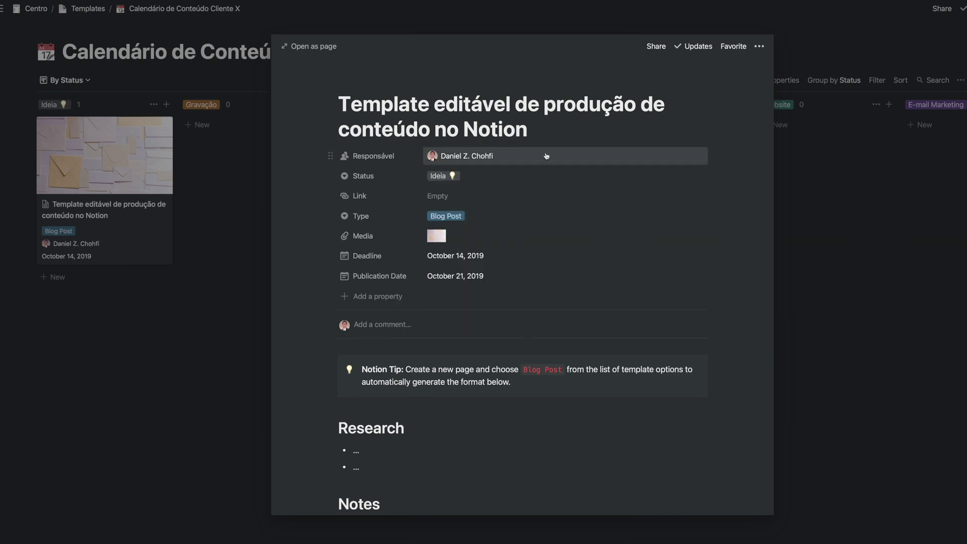
Step: Examine the settings and available options of the card's Status property
left_click(368, 177)
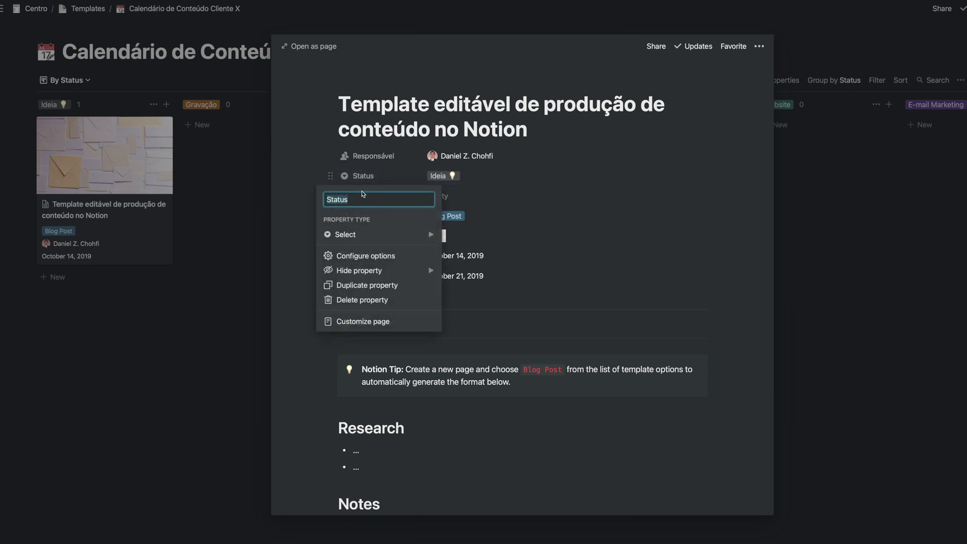
left_click(470, 177)
left_click(466, 176)
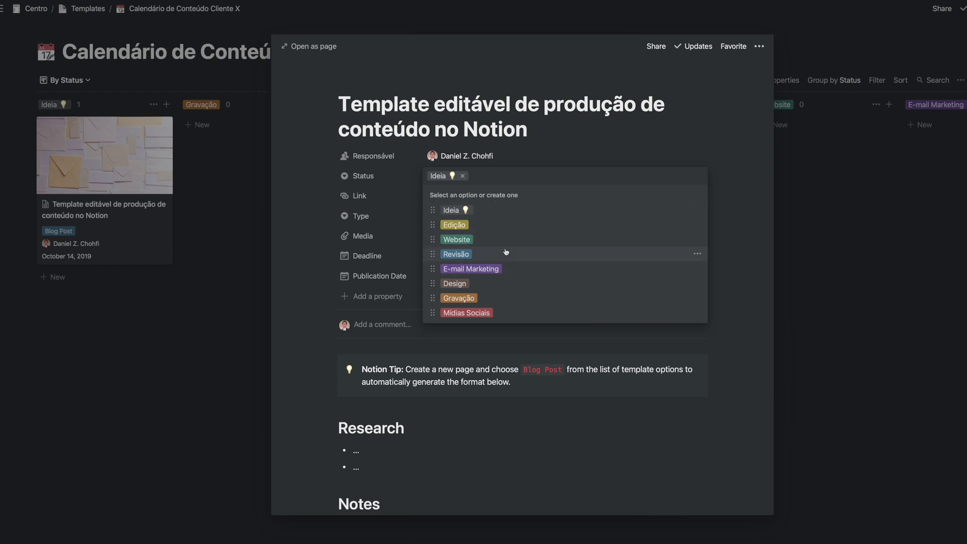
mouse_move(437, 223)
left_mouse_down()
mouse_move(436, 274)
mouse_move(436, 225)
left_mouse_up()
left_click(576, 142)
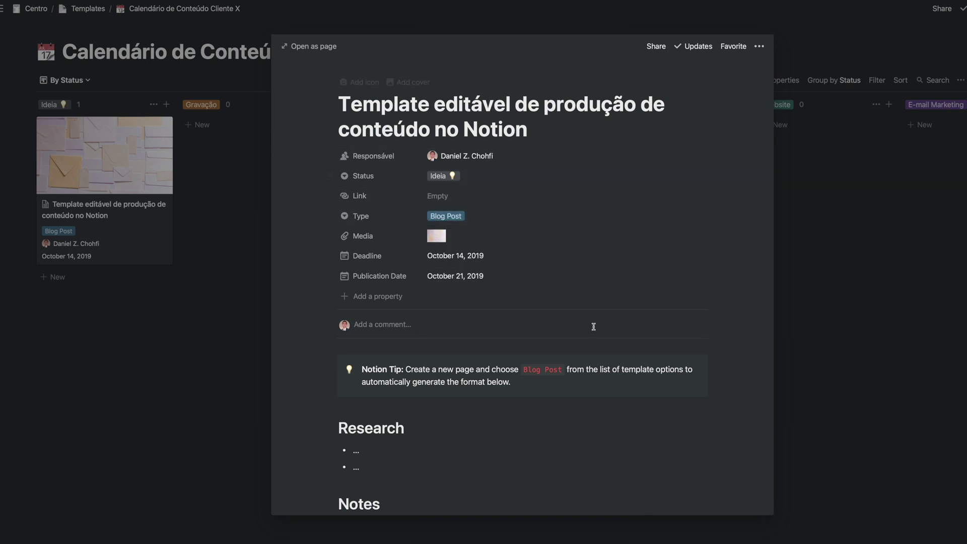
Step: Move the Link property below Publication Date, to the end of the card's property list
scroll(376, 198, "down", 1)
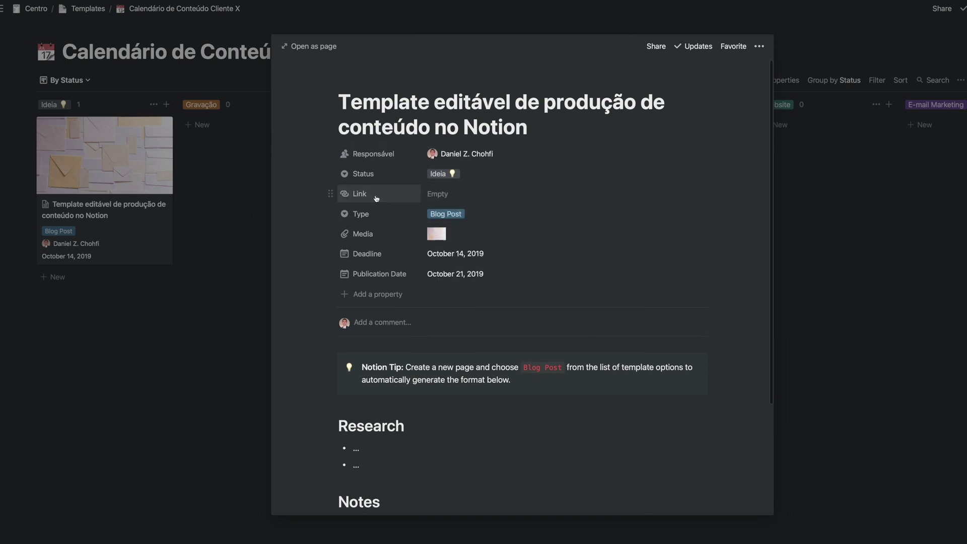
left_click(377, 198)
key("Escape")
left_click_drag(374, 198, 371, 272)
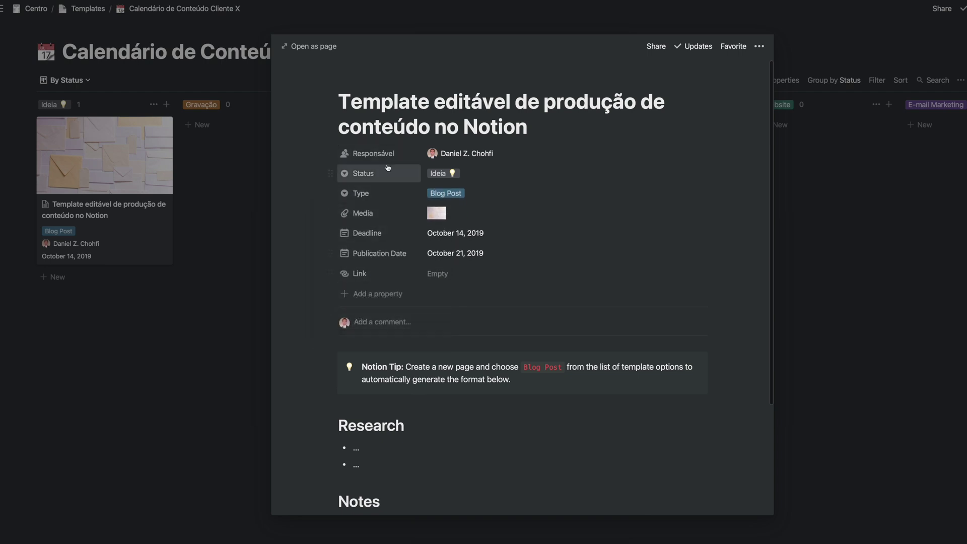
Step: Rename the Type property as "Tipo"
left_click(368, 194)
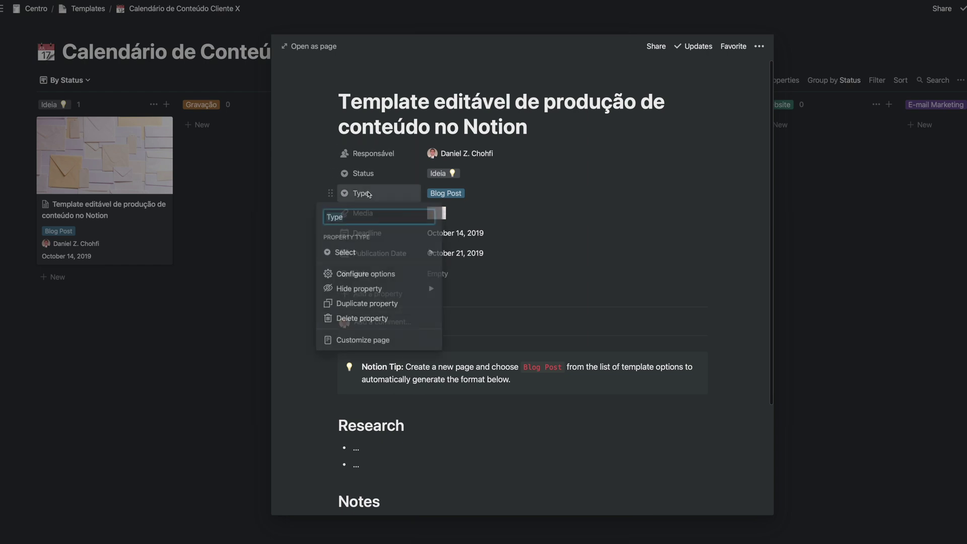
type("Tipo")
key("Return")
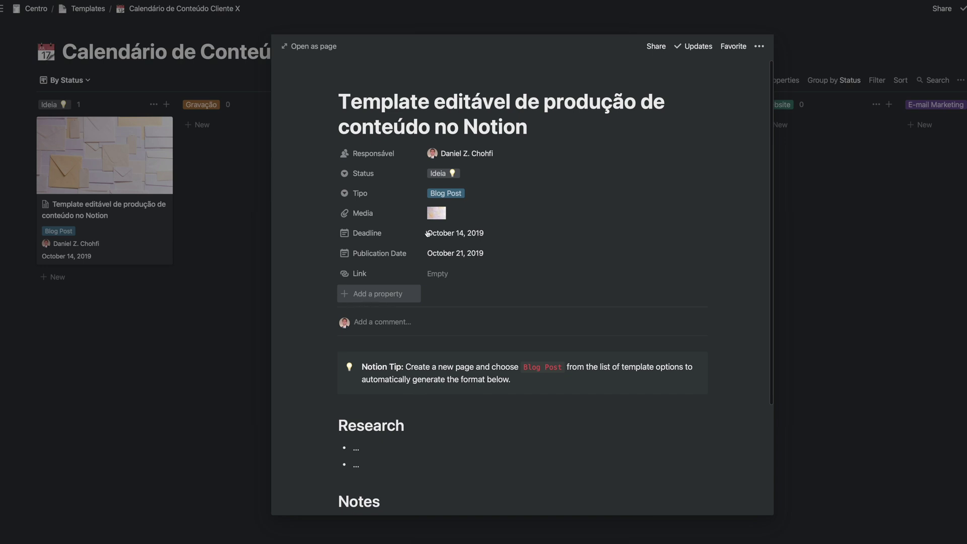
Step: Switch the card's Tipo value to Podcast and back to Blog Post
left_click(431, 194)
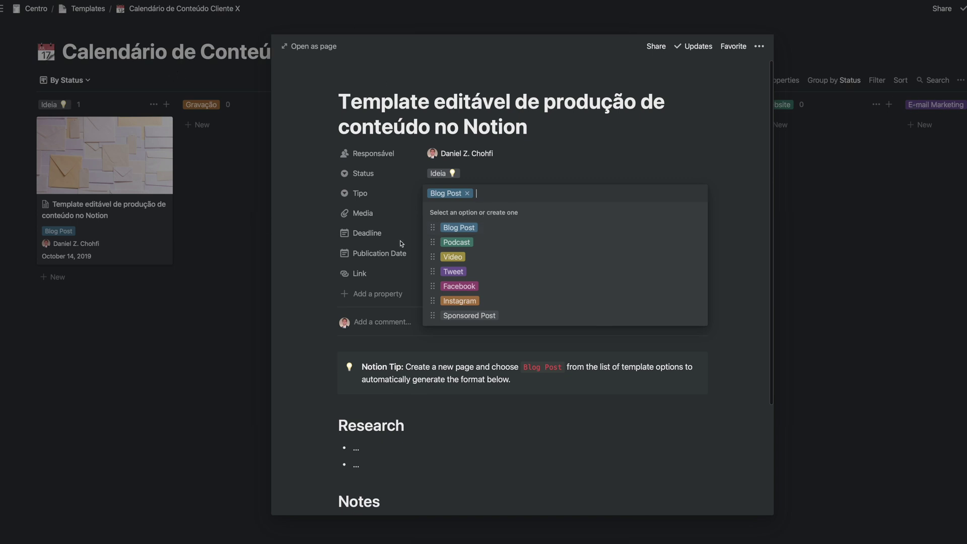
left_click(463, 243)
left_click(452, 196)
left_click(461, 225)
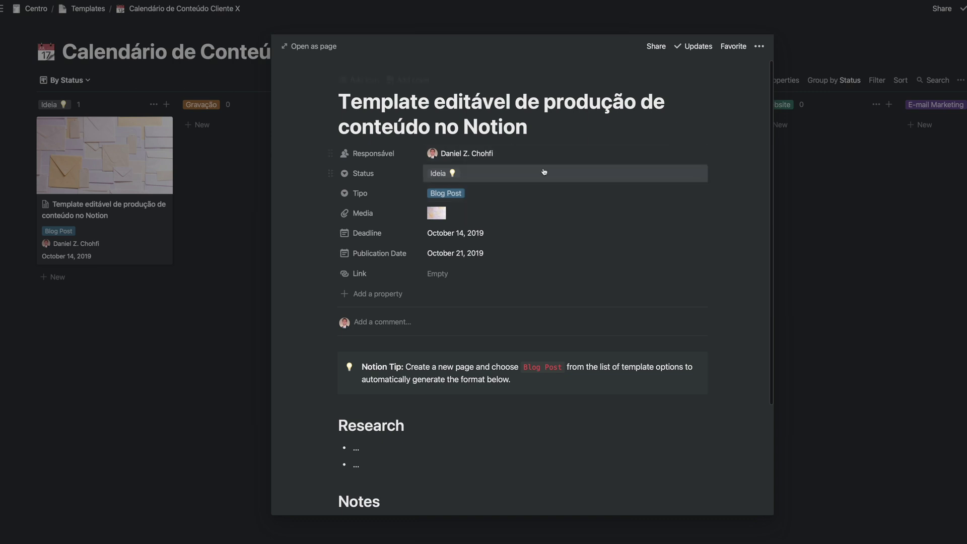
Step: Examine the property types that can be chosen for the Tipo property, from the basic to the advanced ones
left_click(368, 196)
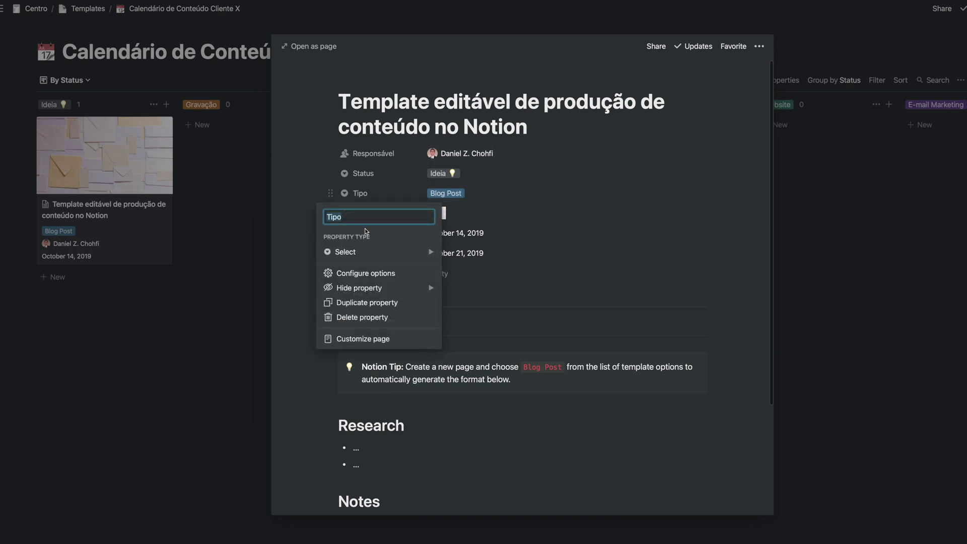
left_click(325, 237)
left_click(360, 257)
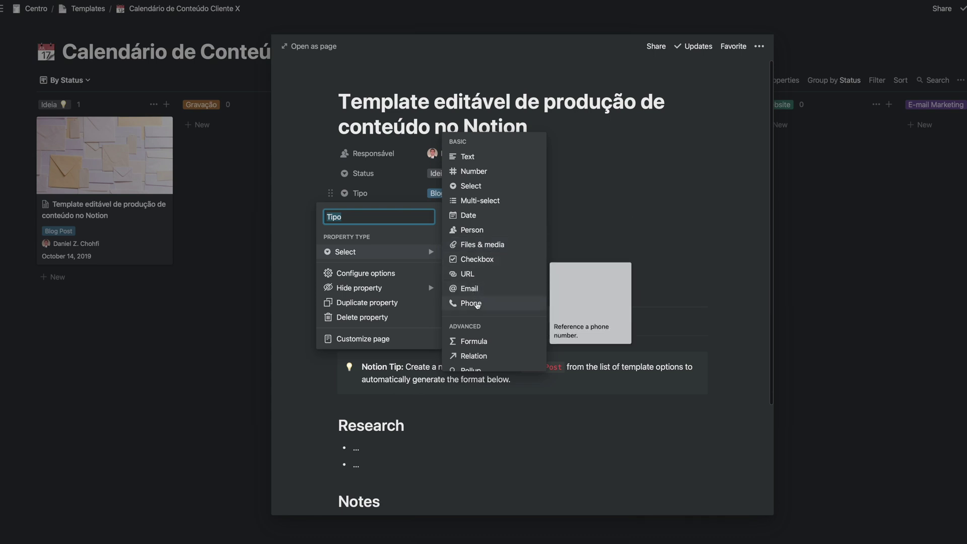
scroll(499, 303, "down", 3)
scroll(486, 272, "down", 1)
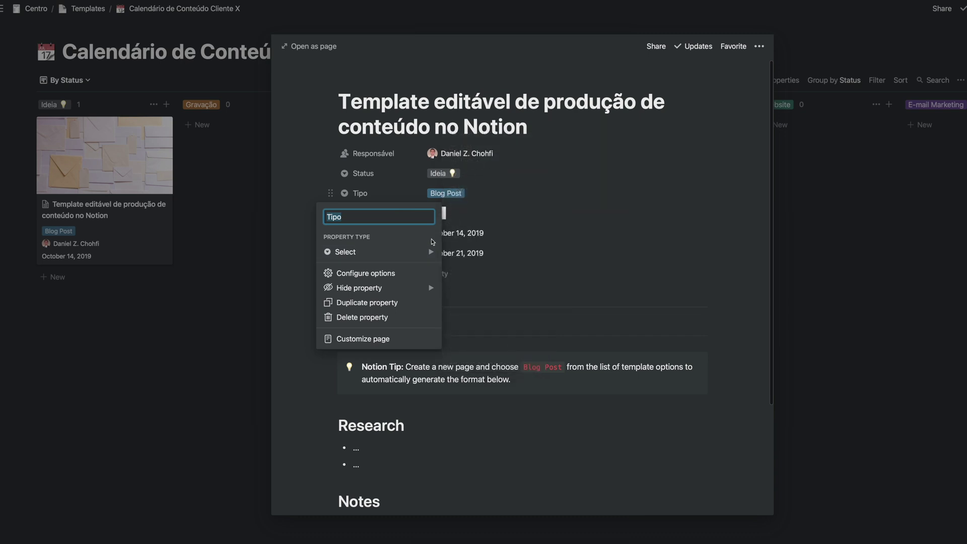
mouse_move(433, 252)
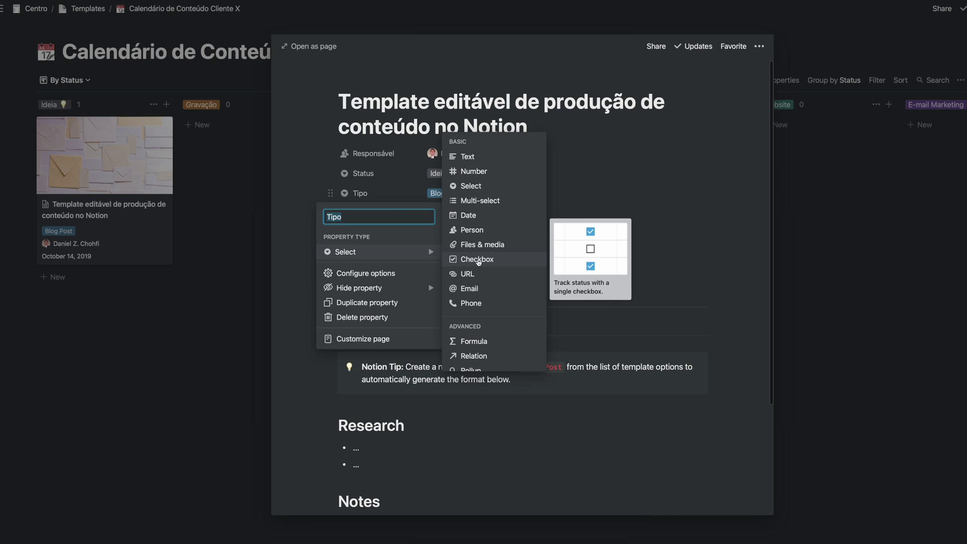
scroll(501, 334, "down", 3)
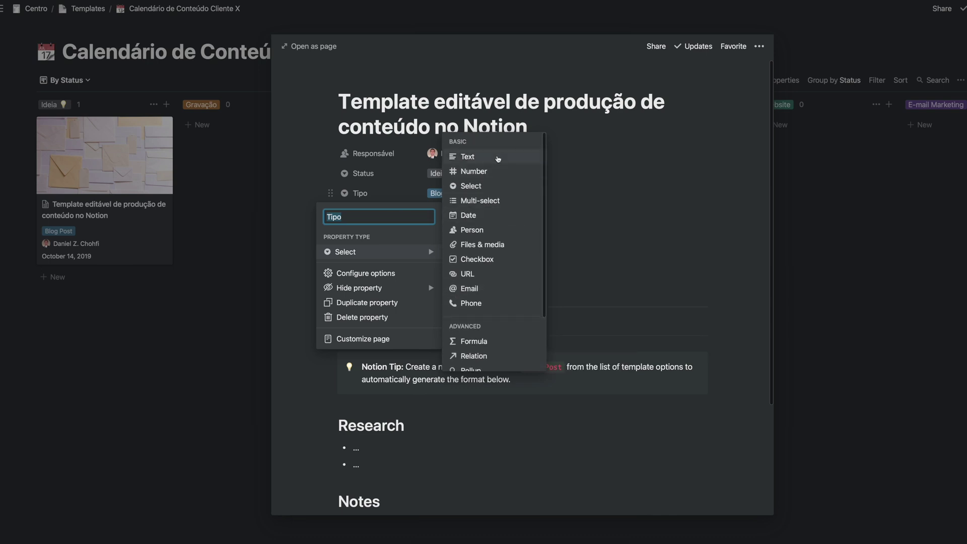
left_click(617, 186)
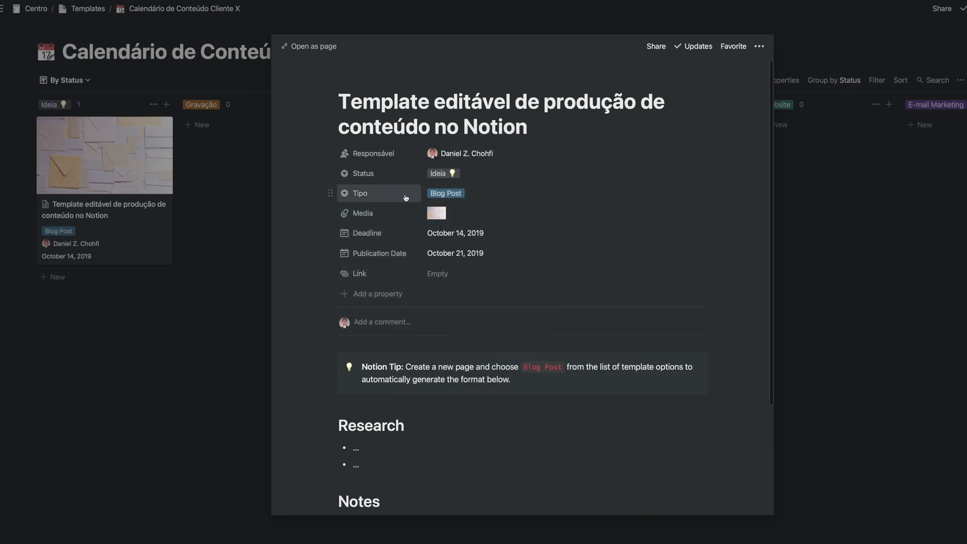
Step: Set the card's Tipo value to Podcast, and replace it with Tweet
left_click(462, 194)
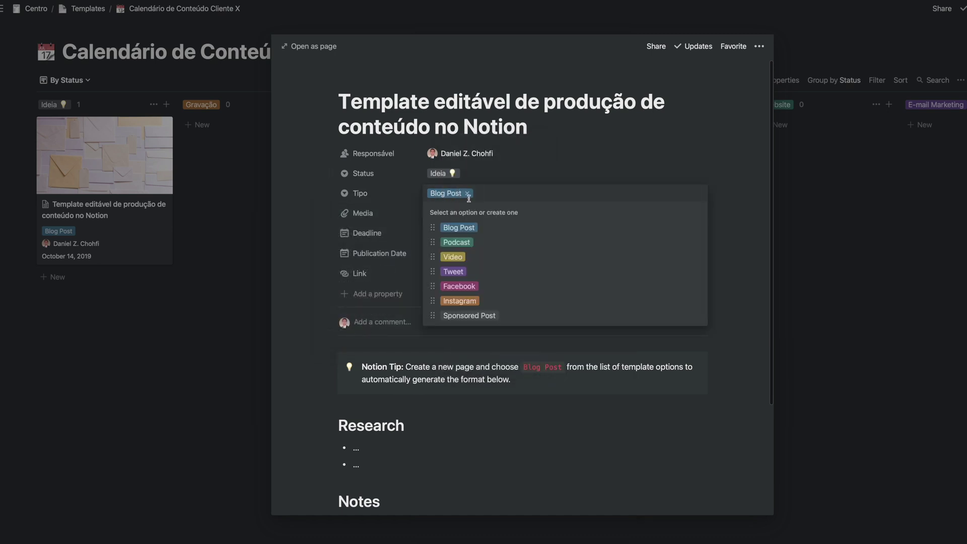
left_click(478, 242)
left_click(466, 193)
left_click(490, 271)
Step: Change the property type of Tipo to Multi-select
left_click(390, 194)
mouse_move(393, 256)
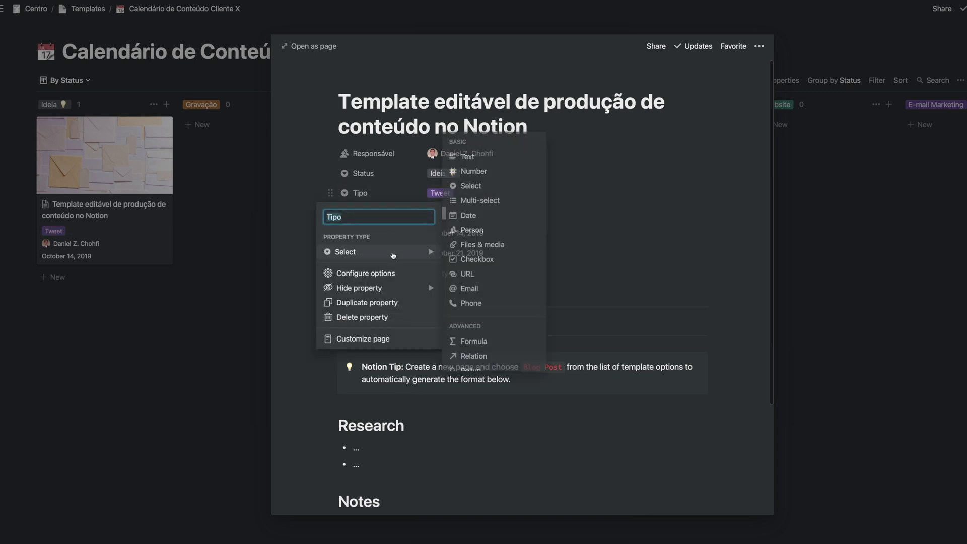
left_click(488, 202)
Step: Add Blog Post, Podcast, Video, Facebook, Instagram and Sponsored Post to the card's Tipo values, and return to the board
left_click(482, 197)
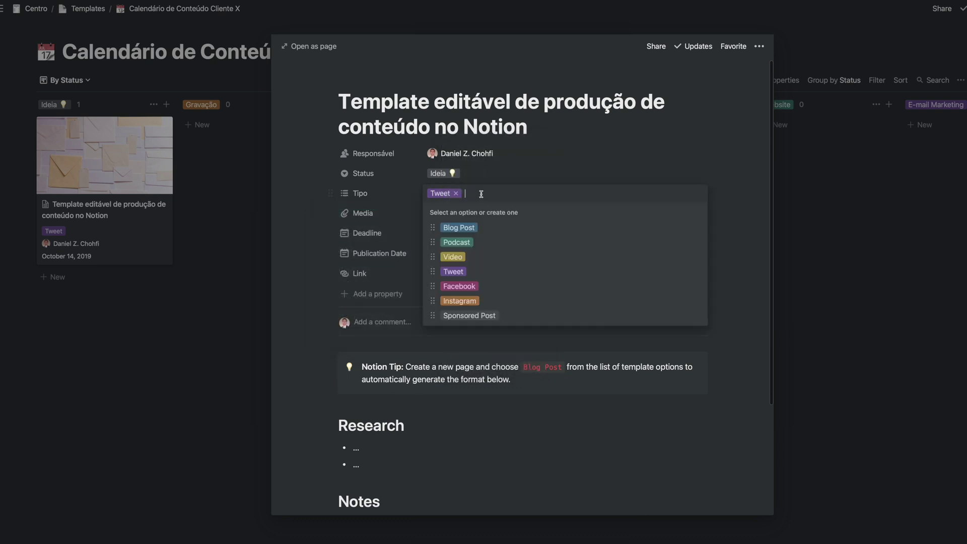
left_click(476, 228)
left_click(476, 242)
left_click(471, 258)
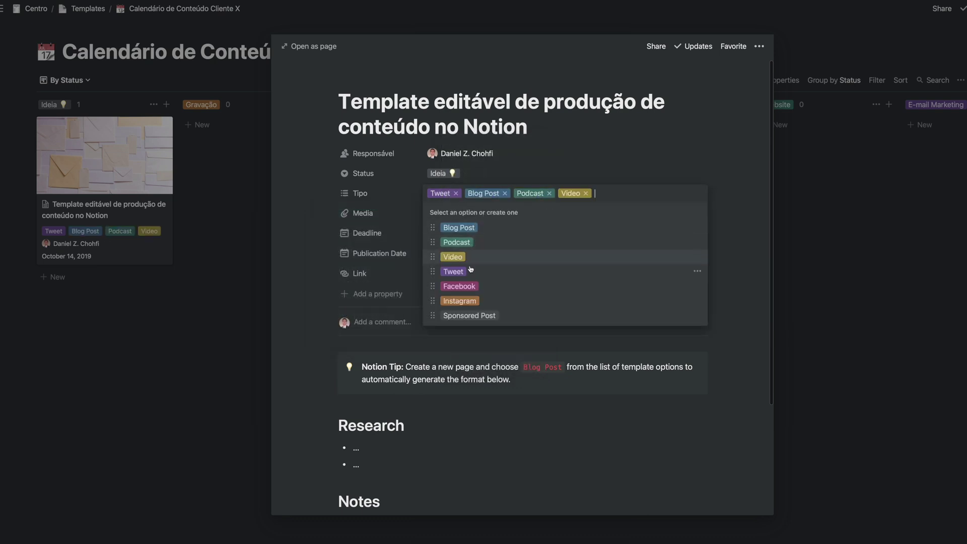
left_click(486, 287)
left_click(491, 302)
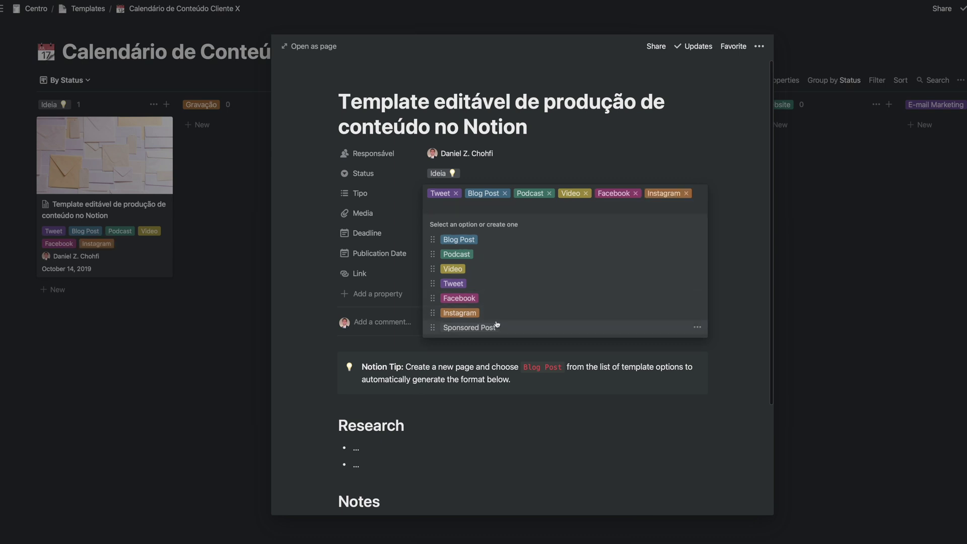
left_click(497, 328)
left_click(529, 179)
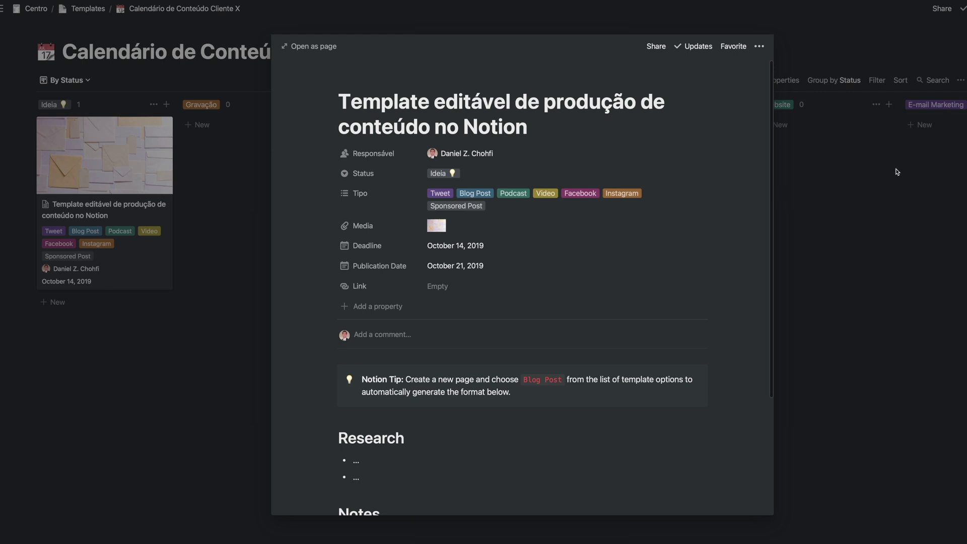
left_click(943, 178)
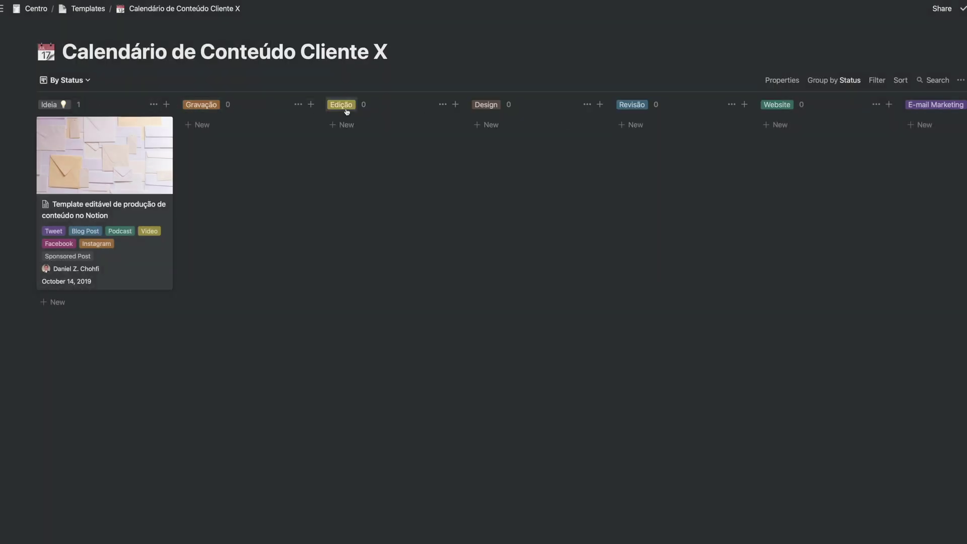
left_click(494, 106)
key("BackSpace")
key("super+z")
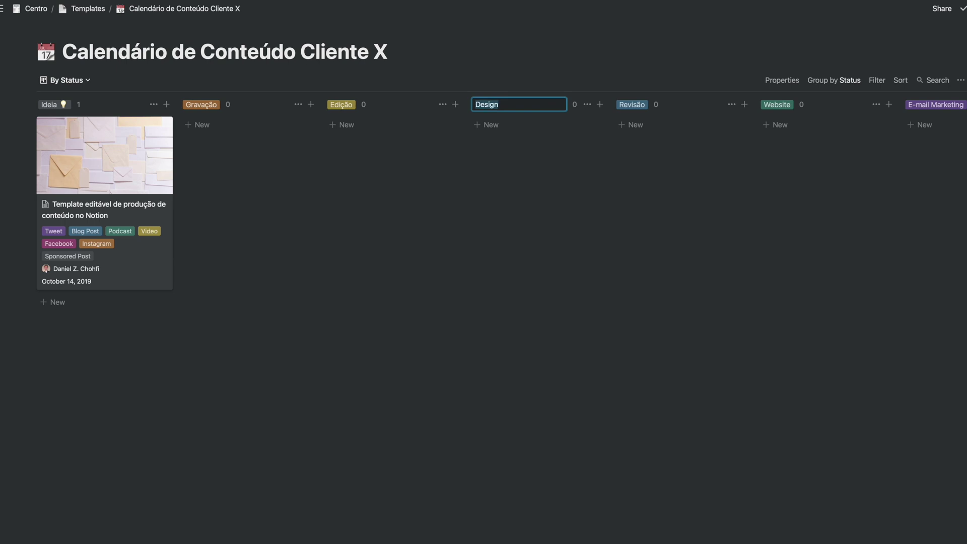
type("Re")
key("Escape")
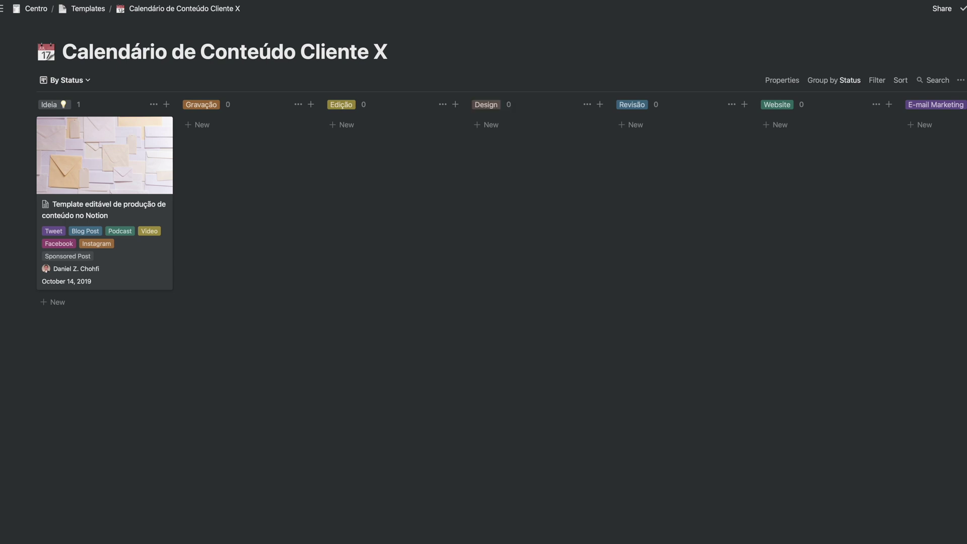
Step: Delete the Design column from the board
left_click(589, 105)
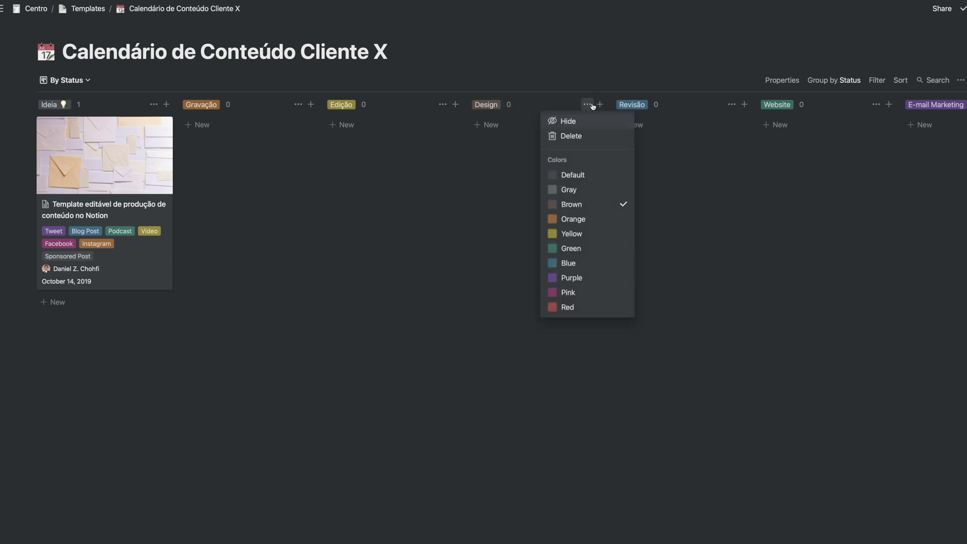
left_click(574, 137)
left_click(557, 282)
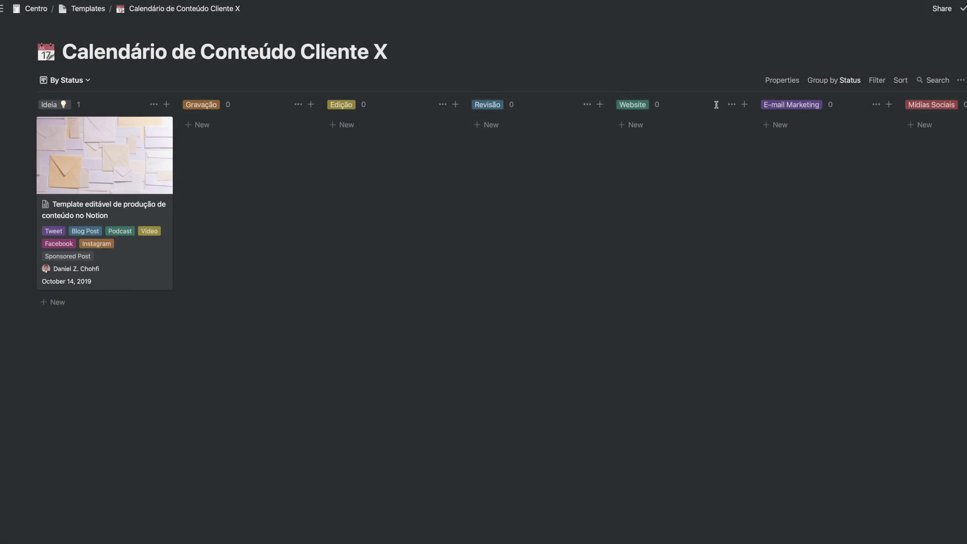
Step: Rename the Website column as "Publicado"
left_click(732, 104)
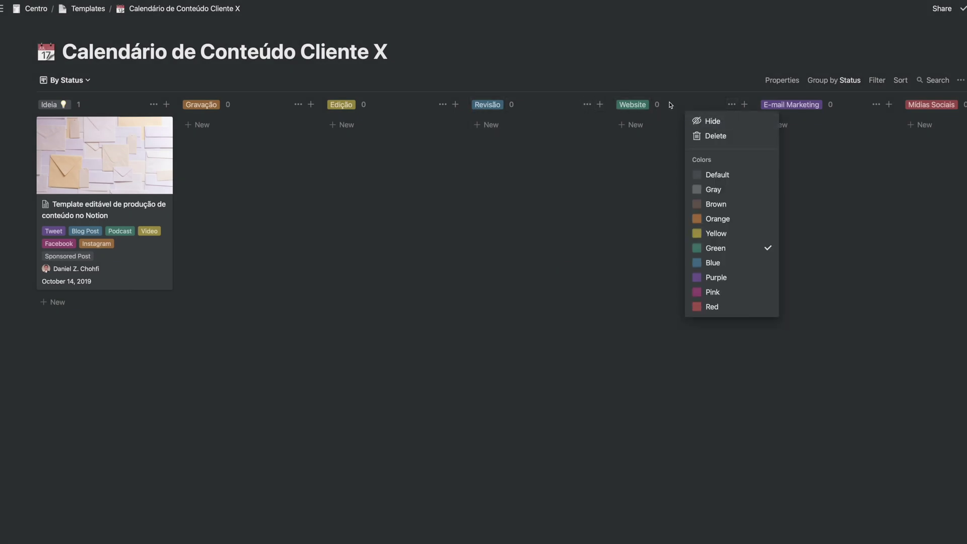
left_click(636, 105)
type("Publicado")
key("Return")
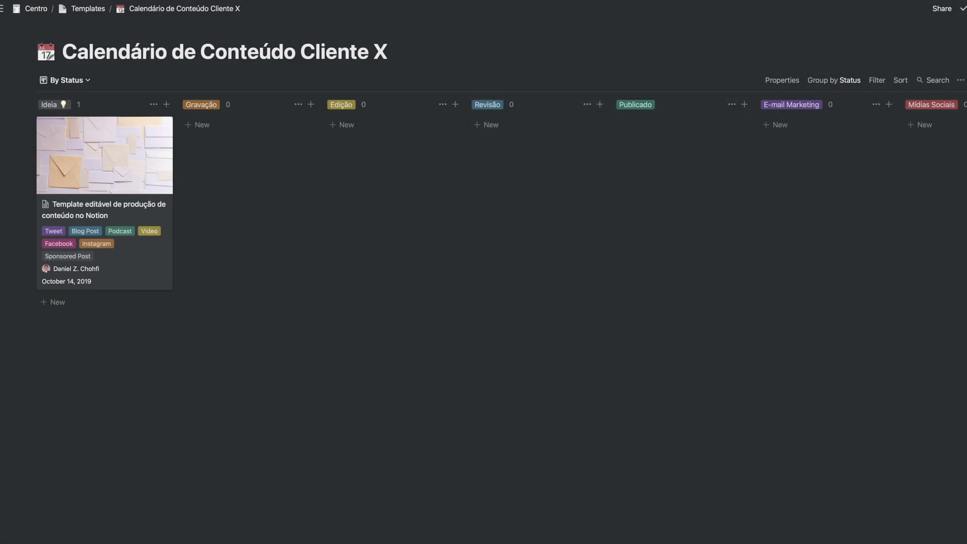
Step: Delete the E-mail Marketing and Mídias Sociais columns from the board
left_click(876, 106)
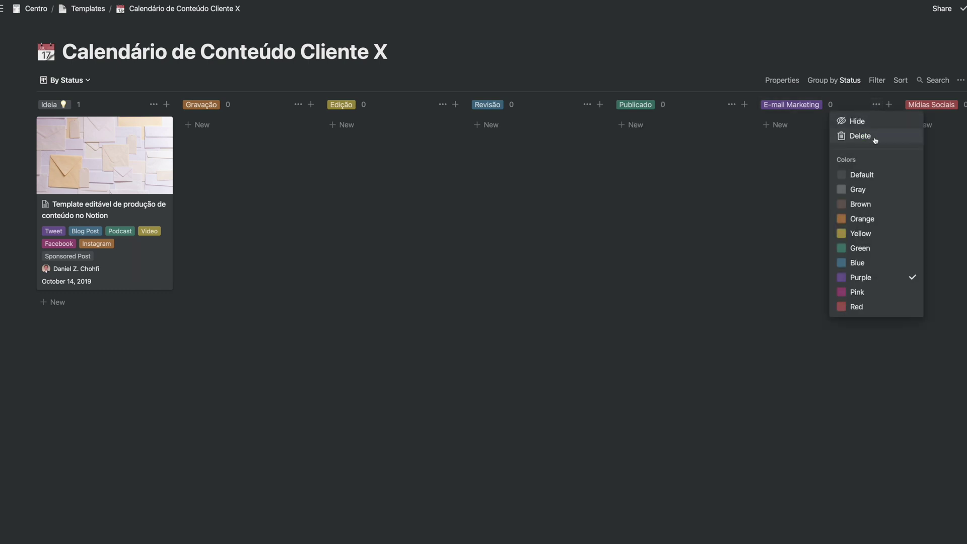
left_click(877, 137)
left_click(553, 286)
left_click(877, 106)
left_click(866, 133)
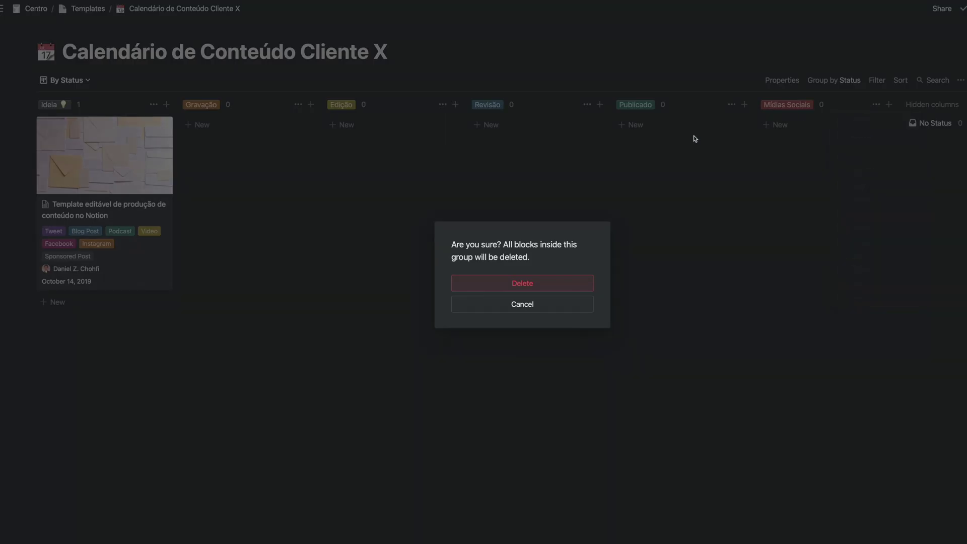
left_click(561, 284)
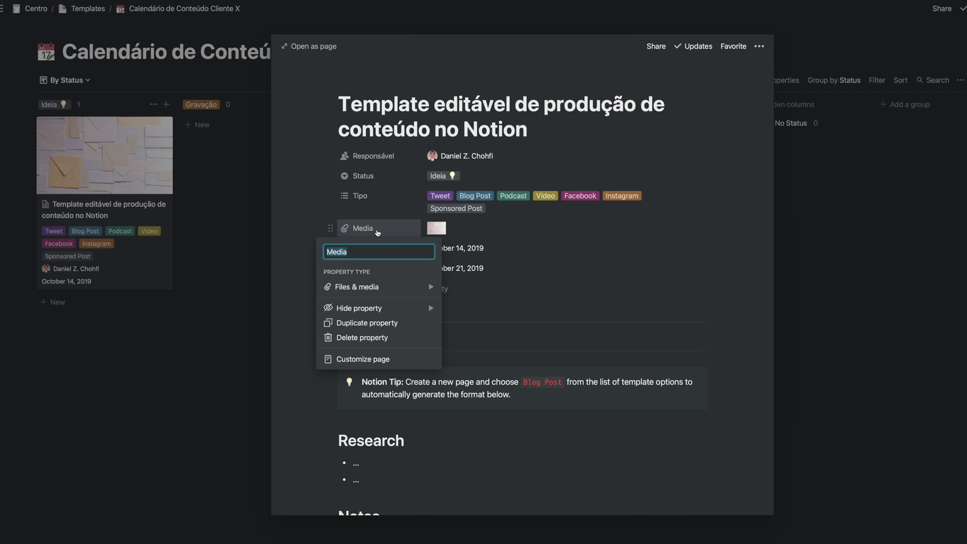
Step: Rename the card's Media property as "Mídia"
type("Mídia")
key("Return")
Step: Try replacing the card's Mídia image by deleting it and choosing a file to upload
left_click(436, 228)
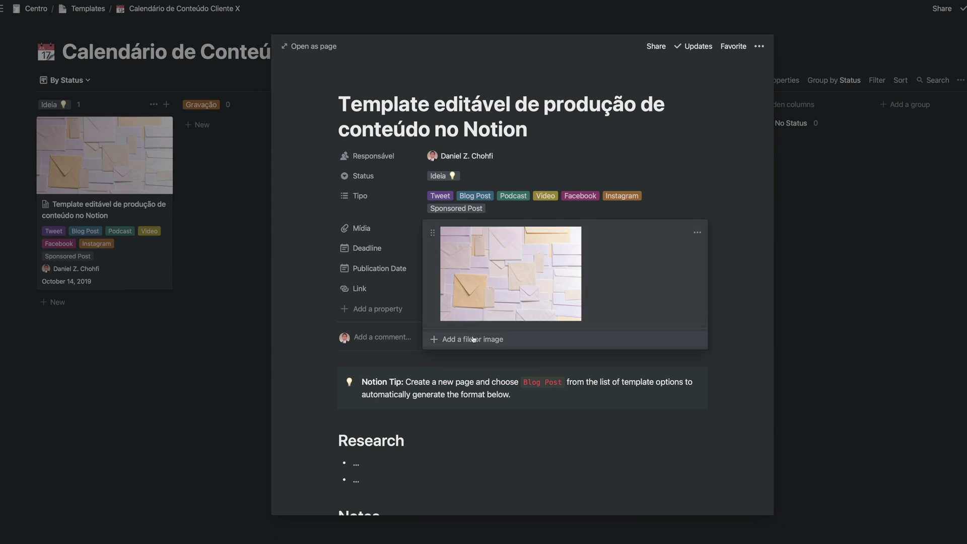
left_click(698, 235)
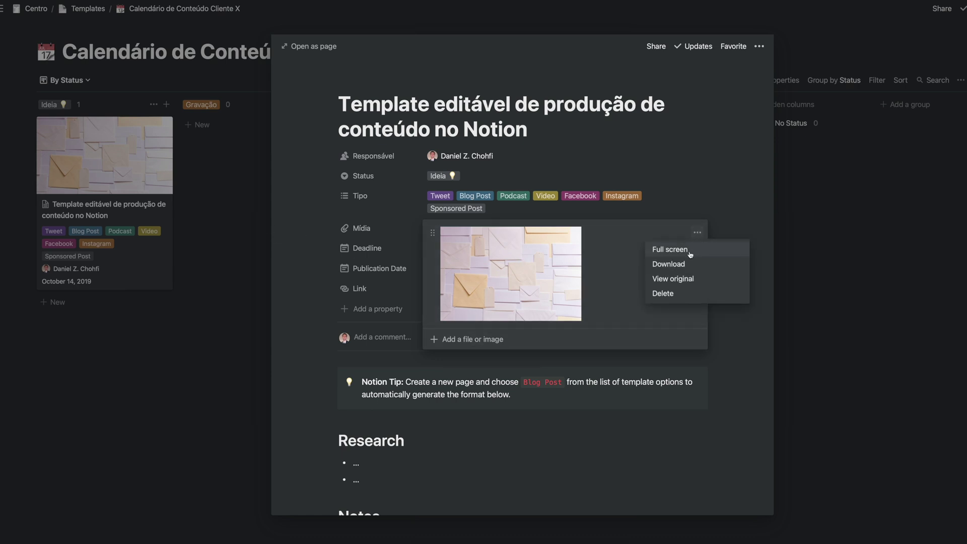
left_click(685, 292)
left_click(462, 229)
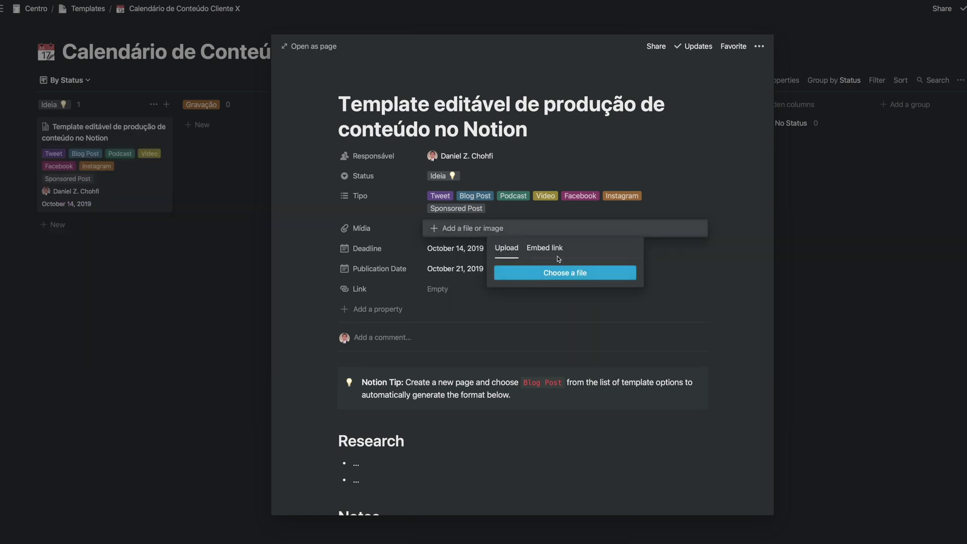
left_click(564, 272)
left_click(386, 205)
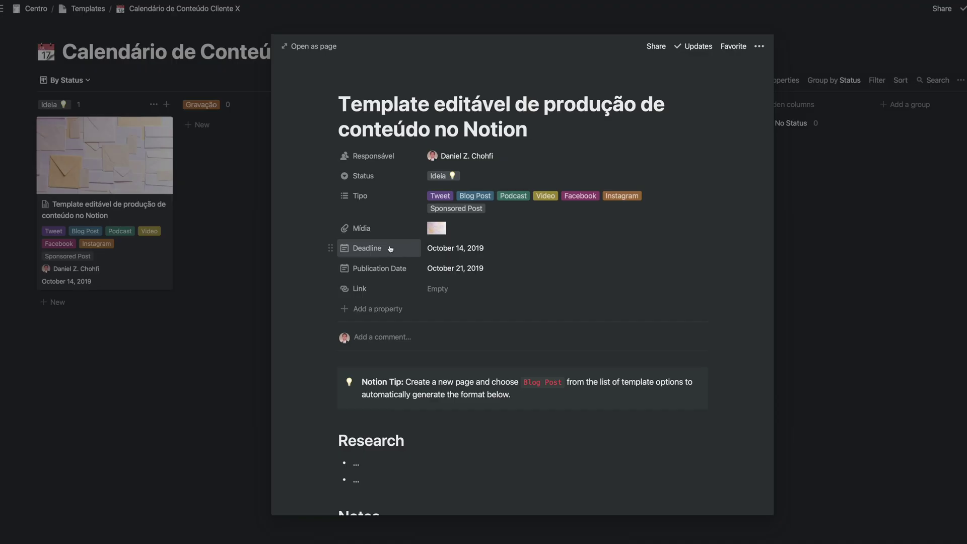
Step: Rename the Deadline property as "Prazo", keep its Date type and set it to August 16, 2021
left_click(391, 249)
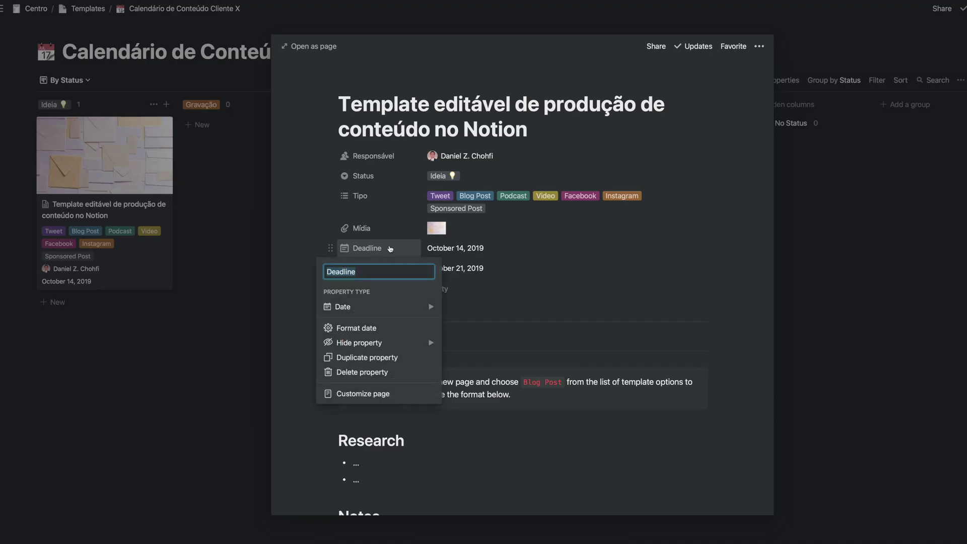
type("Prazo")
left_click(387, 307)
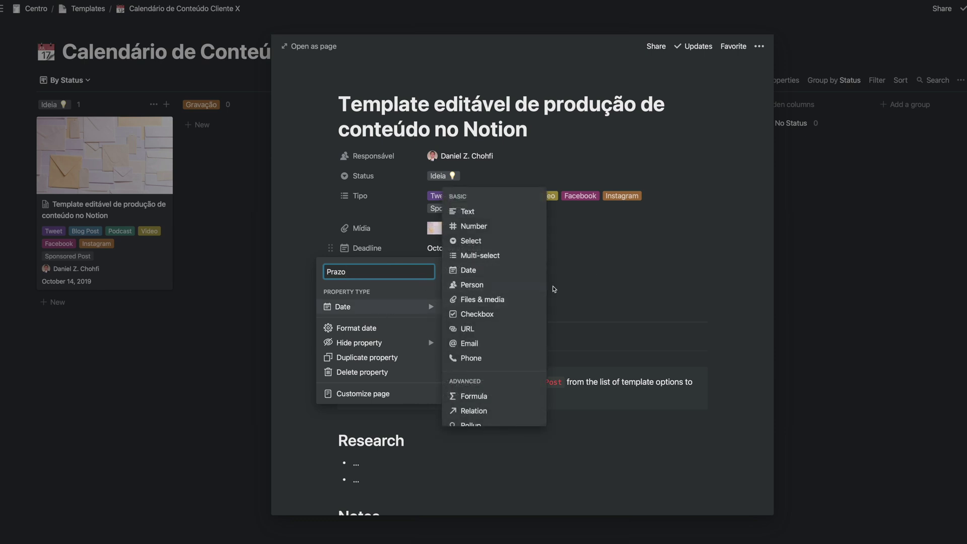
left_click(491, 272)
left_click(485, 251)
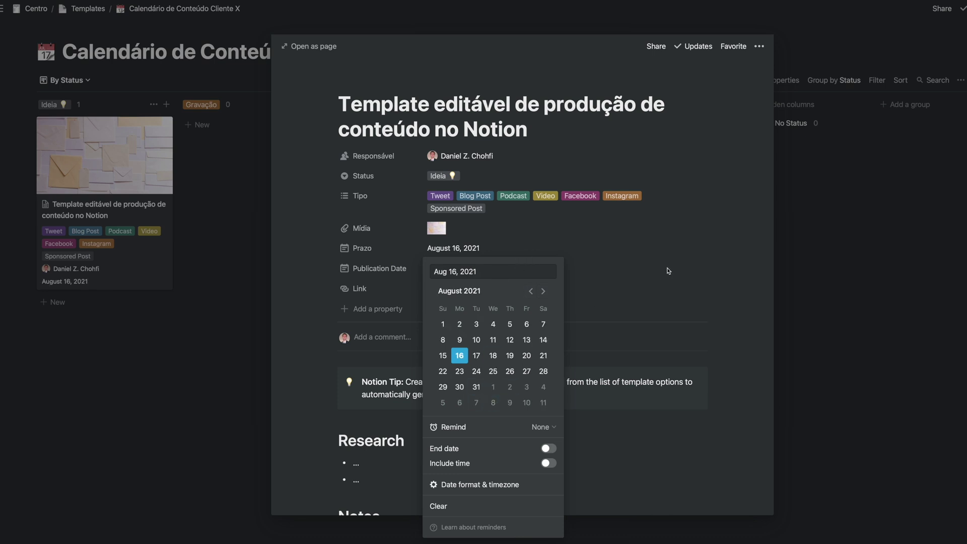
left_click(669, 271)
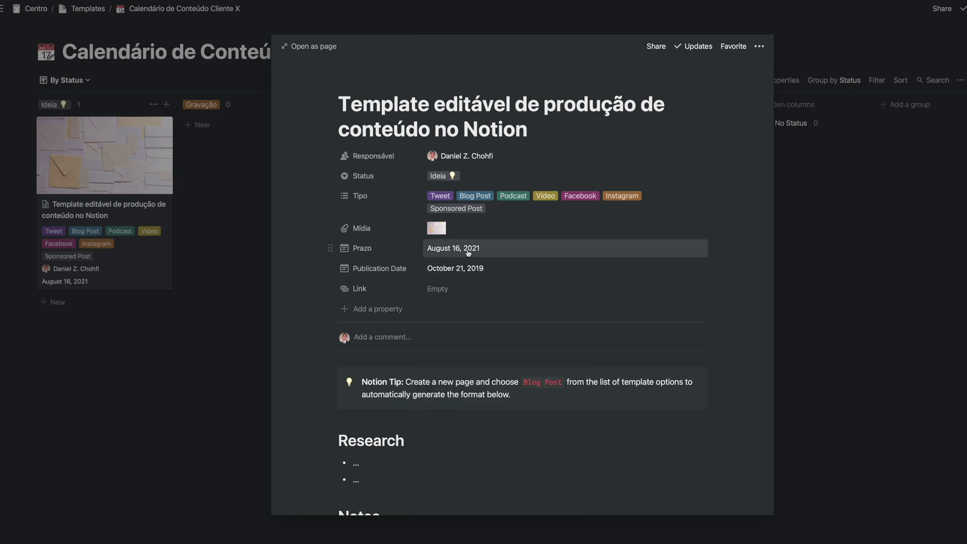
Step: Rename the Publication Date property as "Data da Publicação" and set its date to August 16, 2021
left_click(388, 272)
type("Data da Publicação")
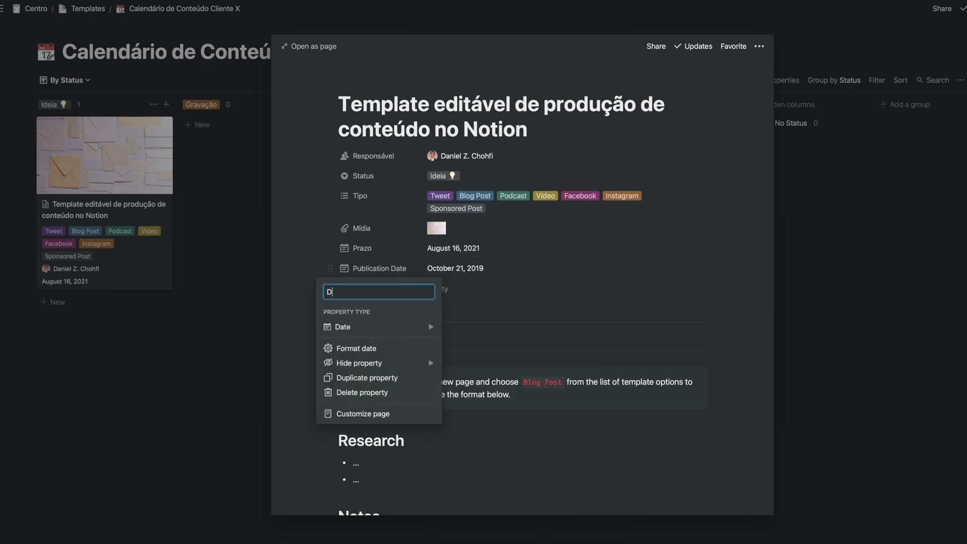
key("Return")
left_click(476, 250)
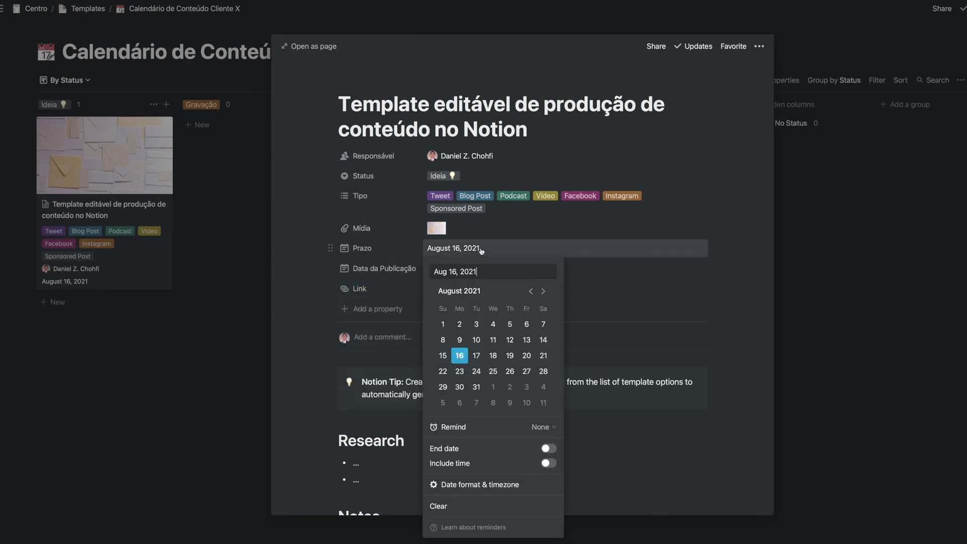
left_click(639, 273)
left_click(477, 270)
type("Aug 16, 2021")
key("Return")
Step: Set the date format of Prazo and Data da Publicação to Day/Month/Year
left_click(392, 250)
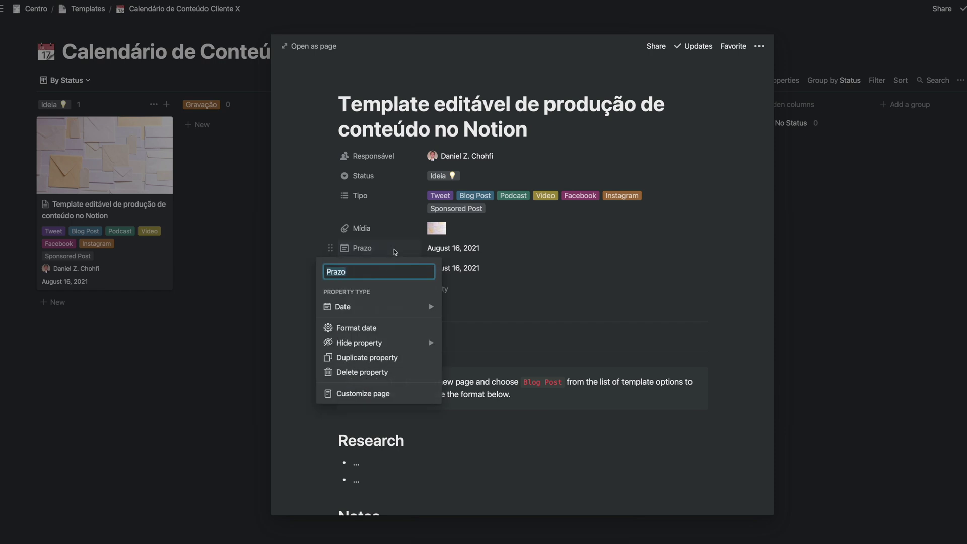
left_click(369, 330)
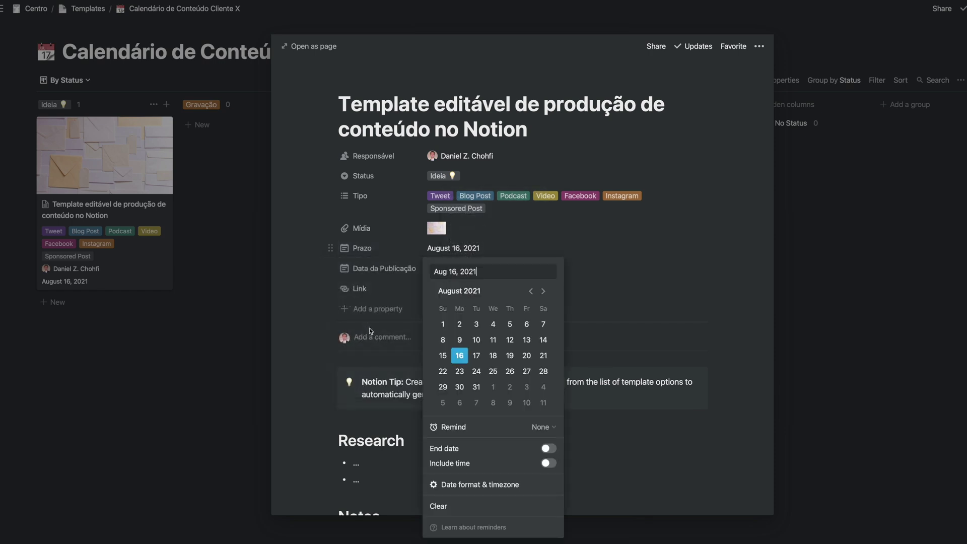
mouse_move(552, 485)
left_click(603, 474)
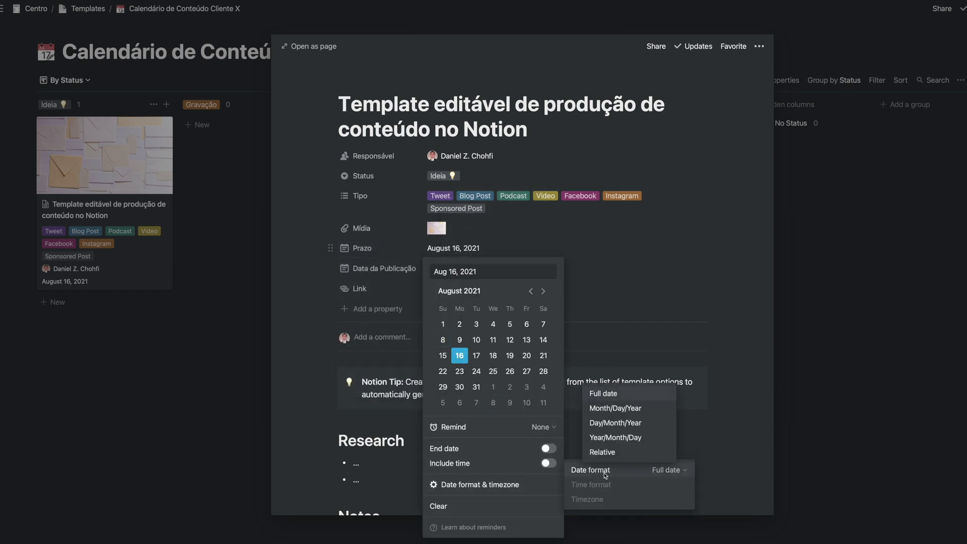
left_click(626, 427)
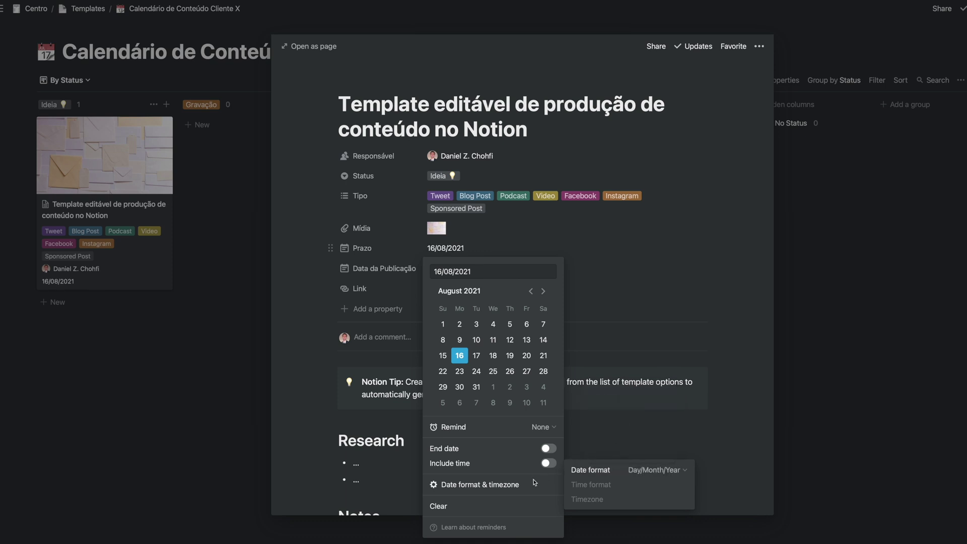
left_click(387, 313)
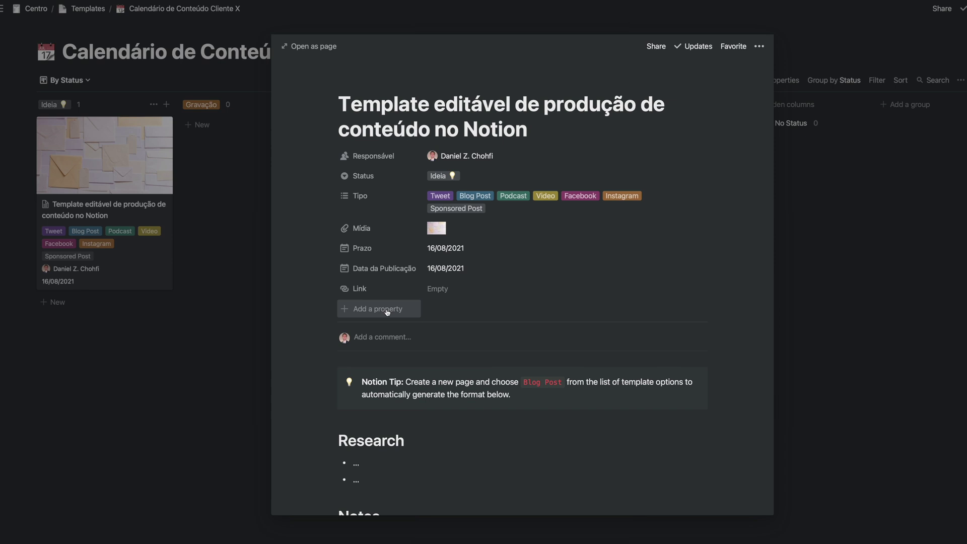
Step: Add a Select property named "Fase do Funil" to the card
left_click(387, 310)
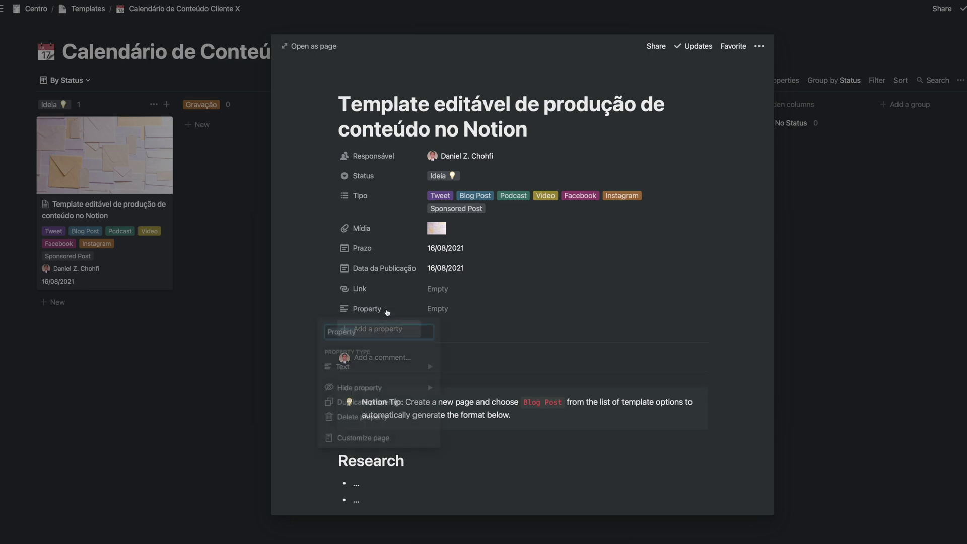
type("Fase do Funil")
mouse_move(407, 372)
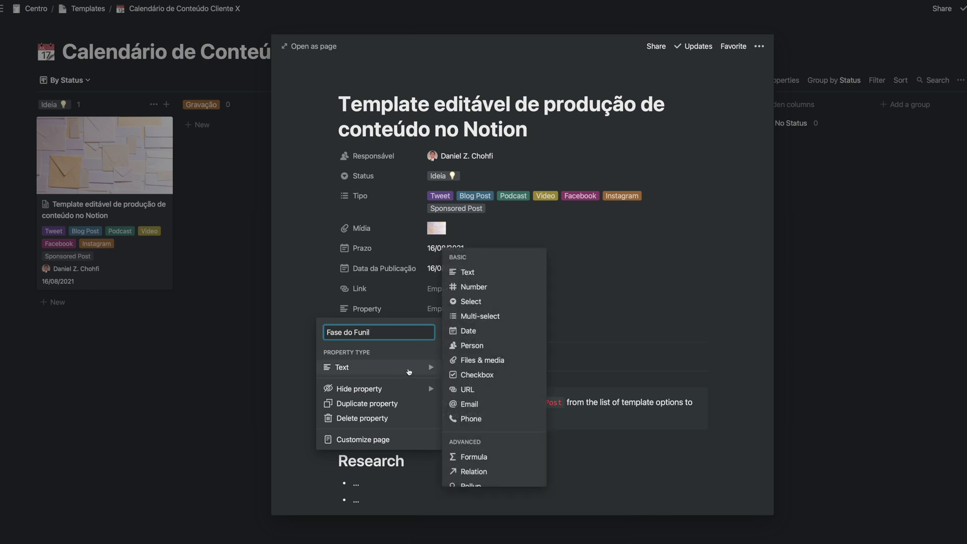
left_click(470, 303)
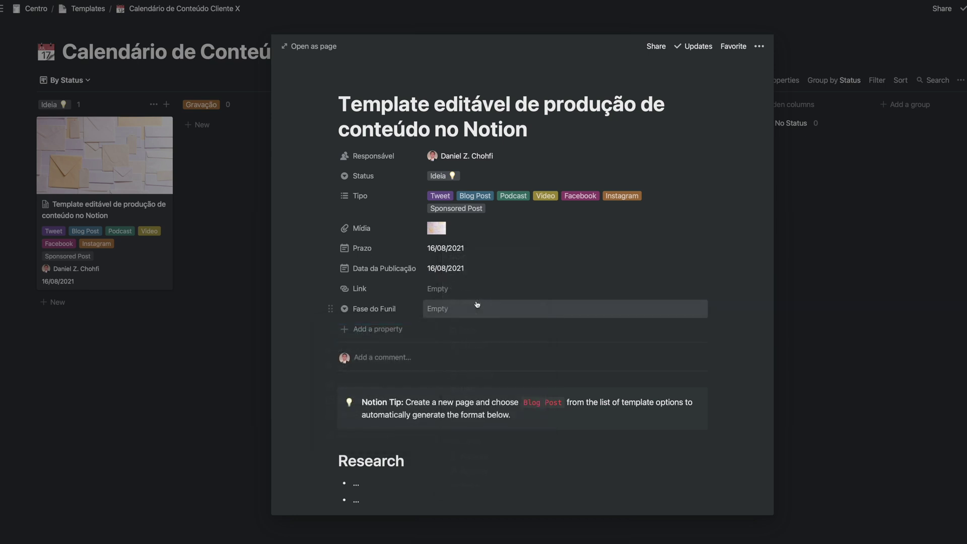
Step: Create the Fase do Funil options Topo, Meio and Fundo
left_click(467, 308)
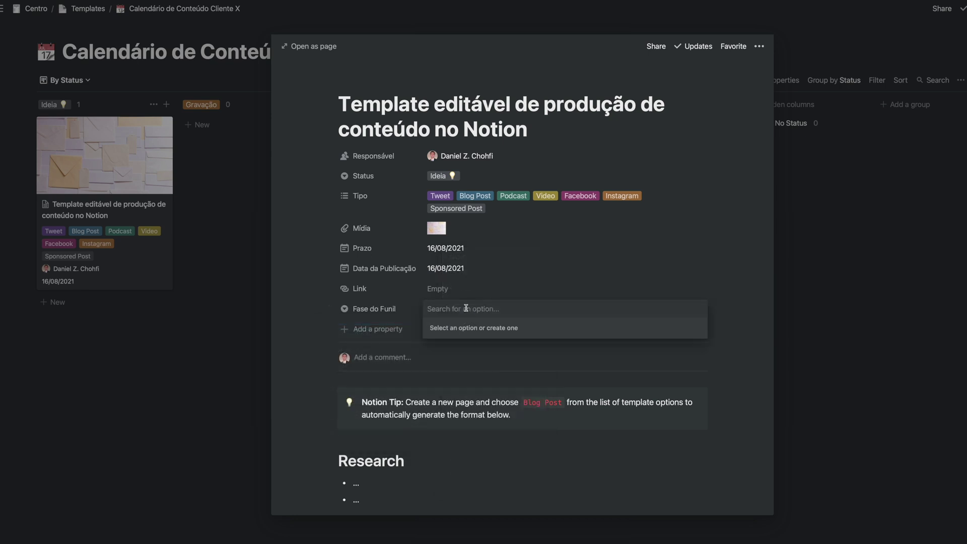
type("Topo")
key("Return")
left_click(467, 308)
type("Meio'")
key("Return")
type("Fundo")
key("Return")
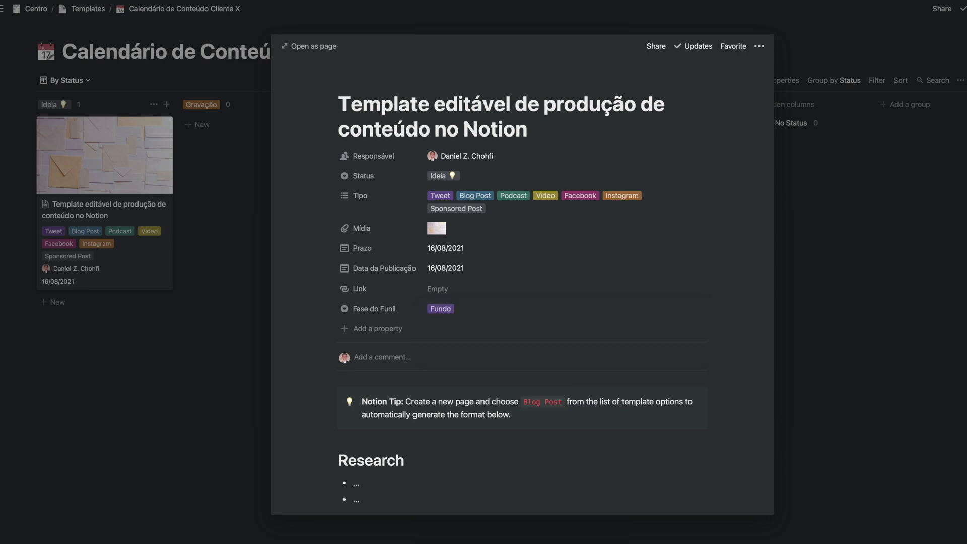
Step: Color the Fase do Funil options: Topo blue, Meio orange and Fundo red
left_click(478, 312)
left_click(698, 343)
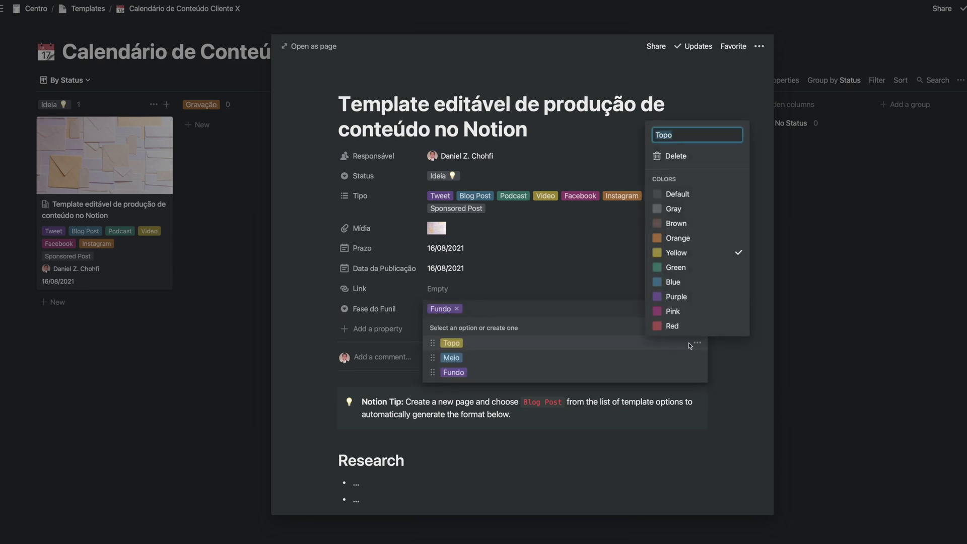
left_click(682, 267)
key("Escape")
left_click(697, 358)
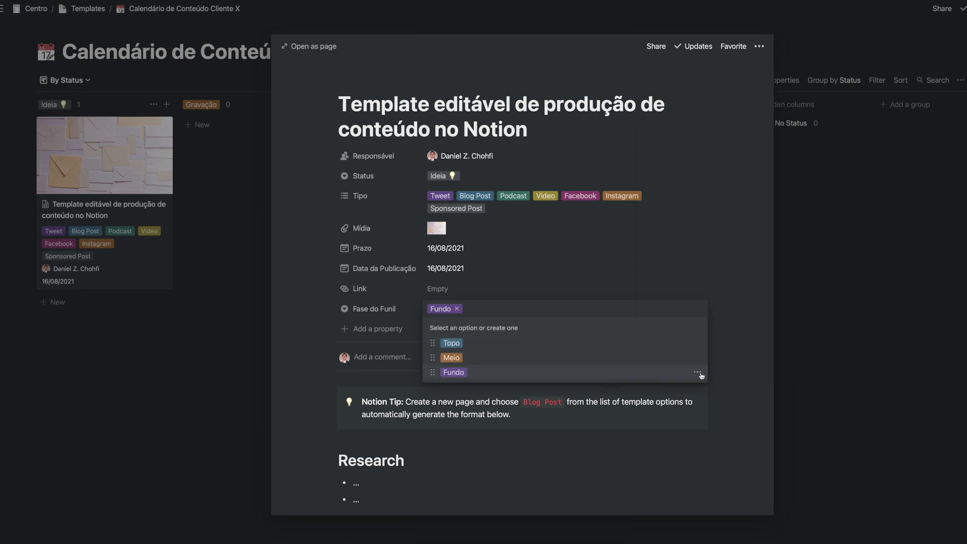
left_click(698, 373)
left_click(684, 356)
key("Escape")
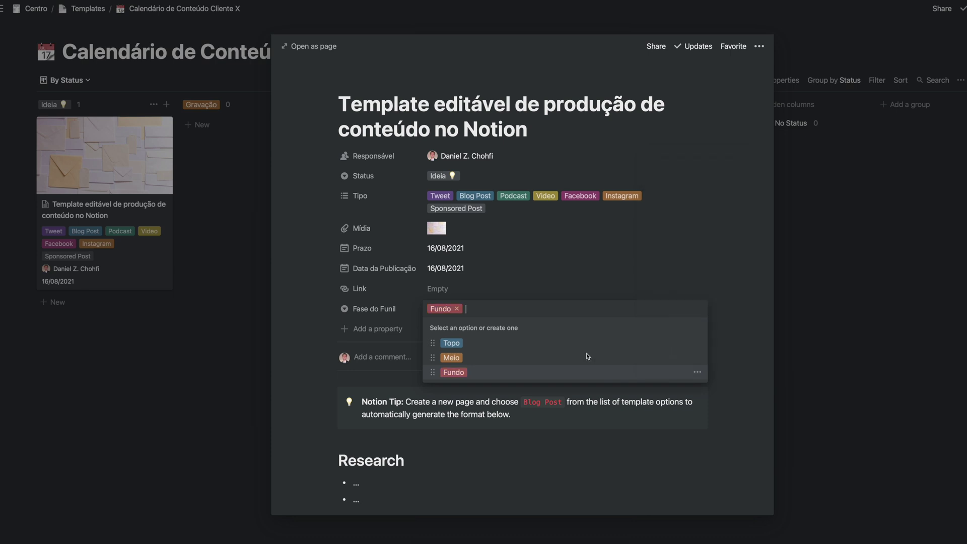
key("Escape")
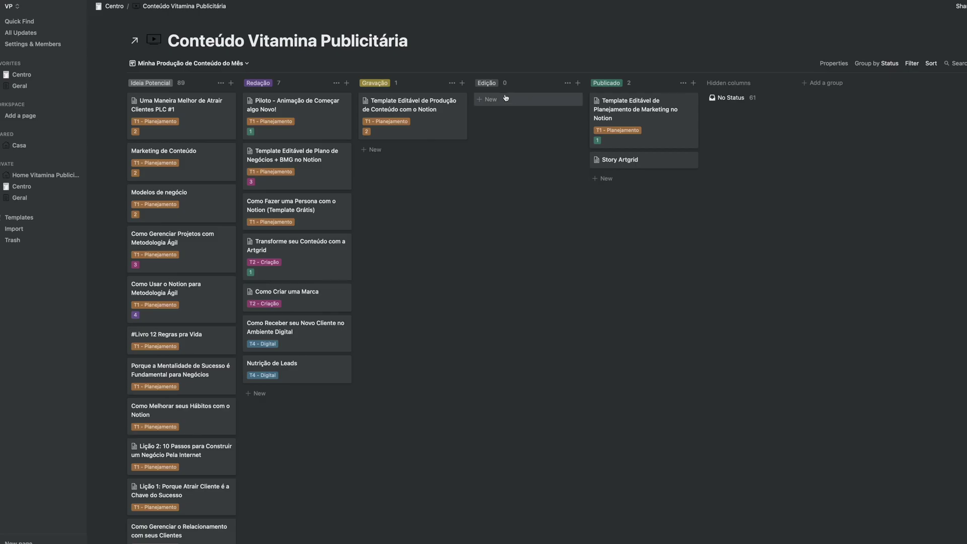
Step: In the Conteúdo Vitamina Publicitária board, examine the Gravação card's full property list, its Tema options and its Objetivo property
left_click(432, 126)
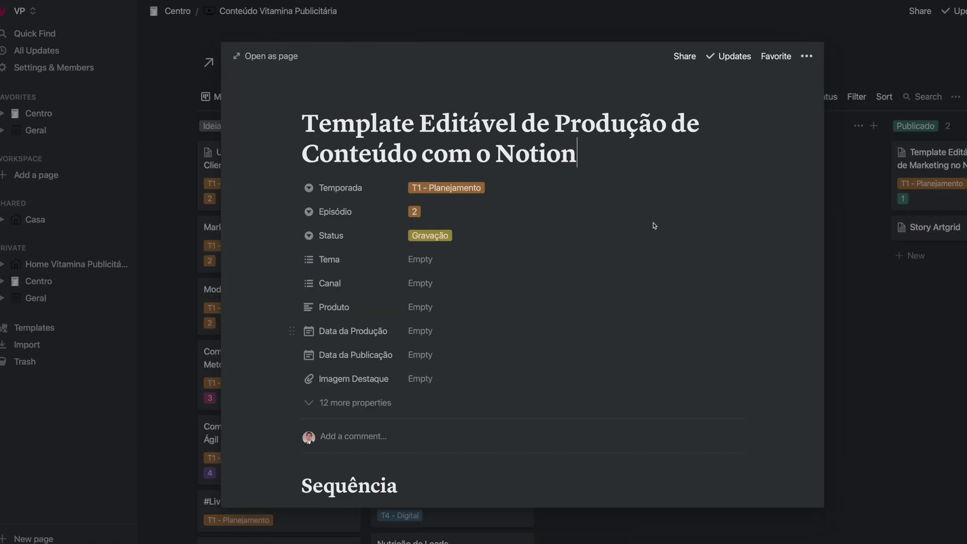
left_click(329, 411)
scroll(522, 277, "down", 3)
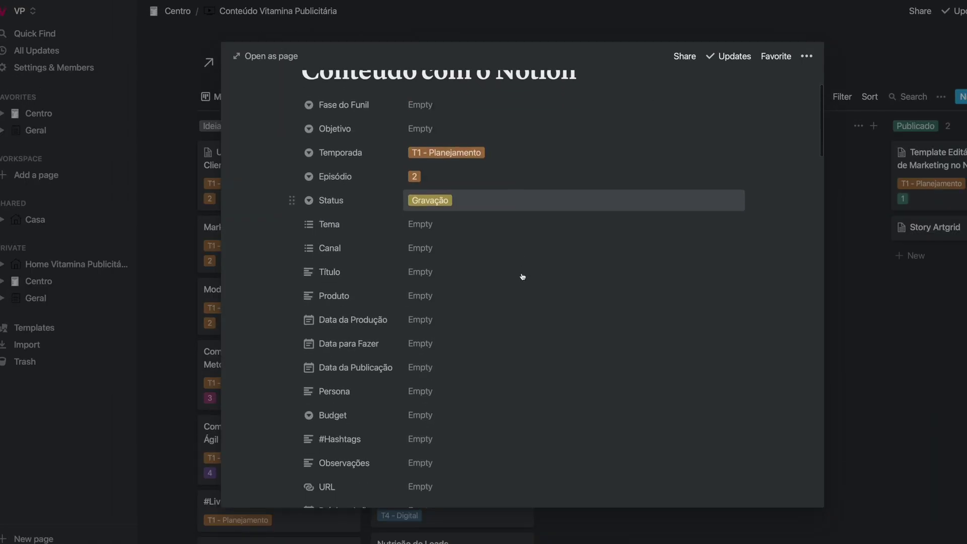
scroll(522, 277, "up", 2)
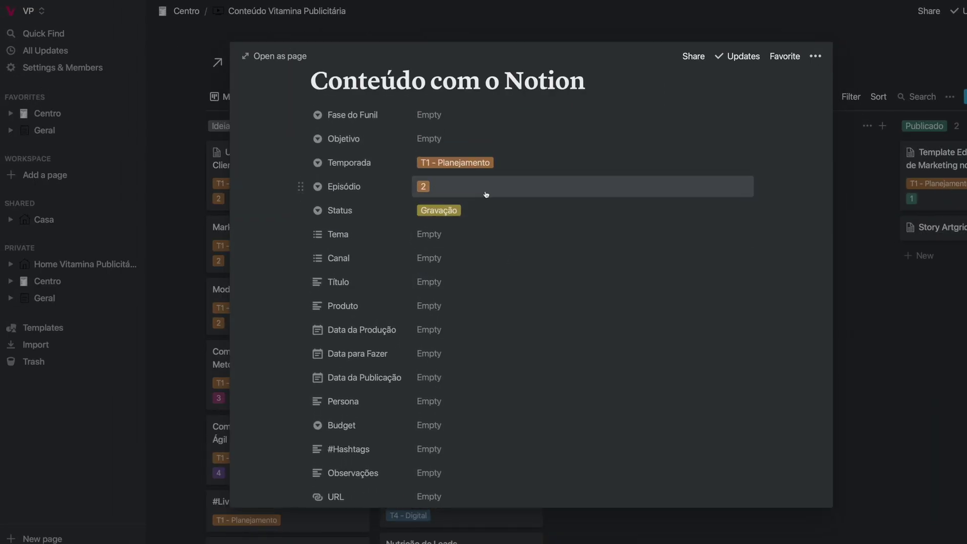
left_click(450, 233)
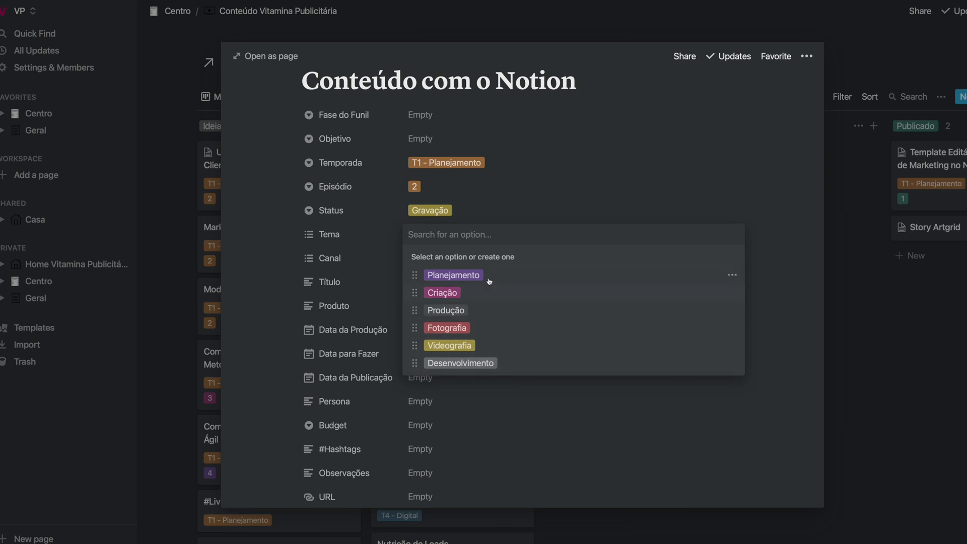
left_click(413, 158)
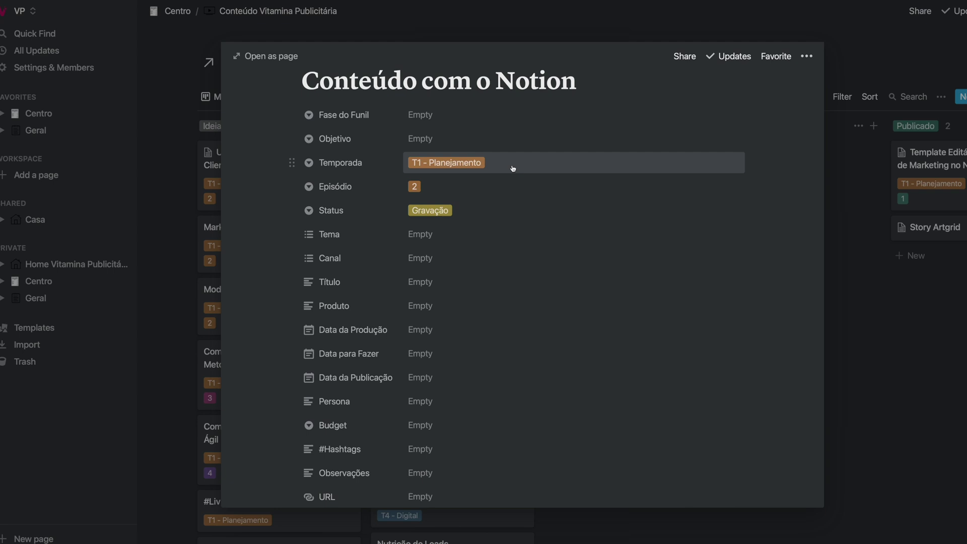
left_click(341, 144)
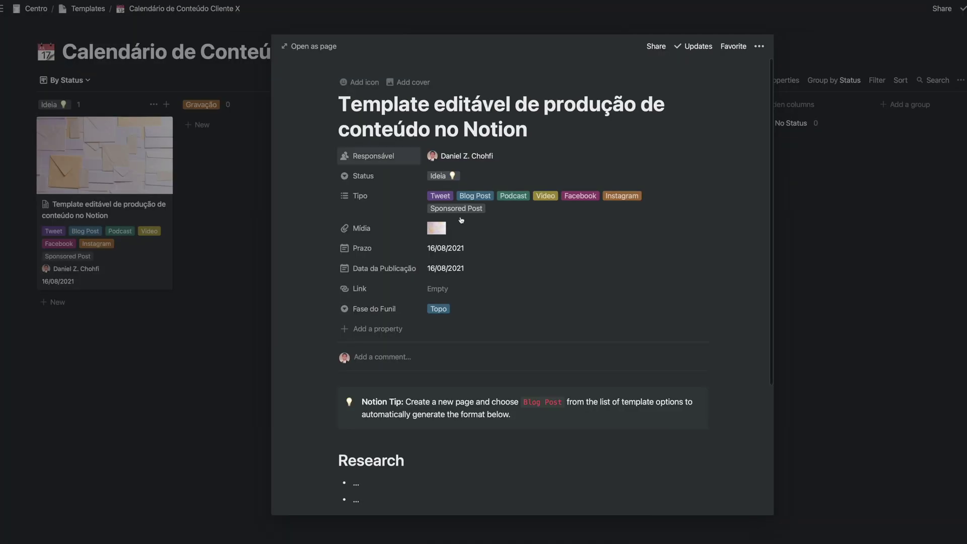
Step: Add a Select property named "Objetivo" to the Calendário de Conteúdo Cliente X card
left_click(388, 330)
type("Objetivo")
mouse_move(397, 391)
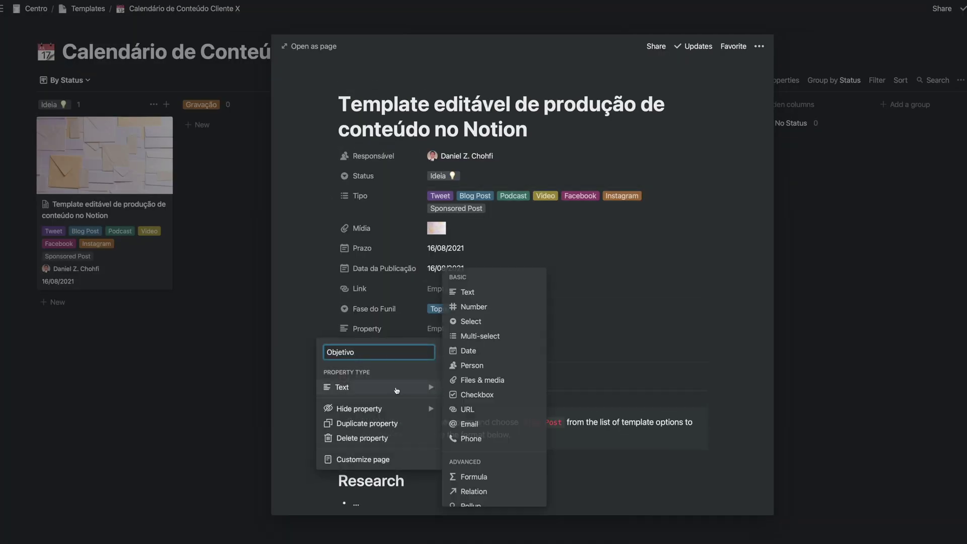
left_click(495, 325)
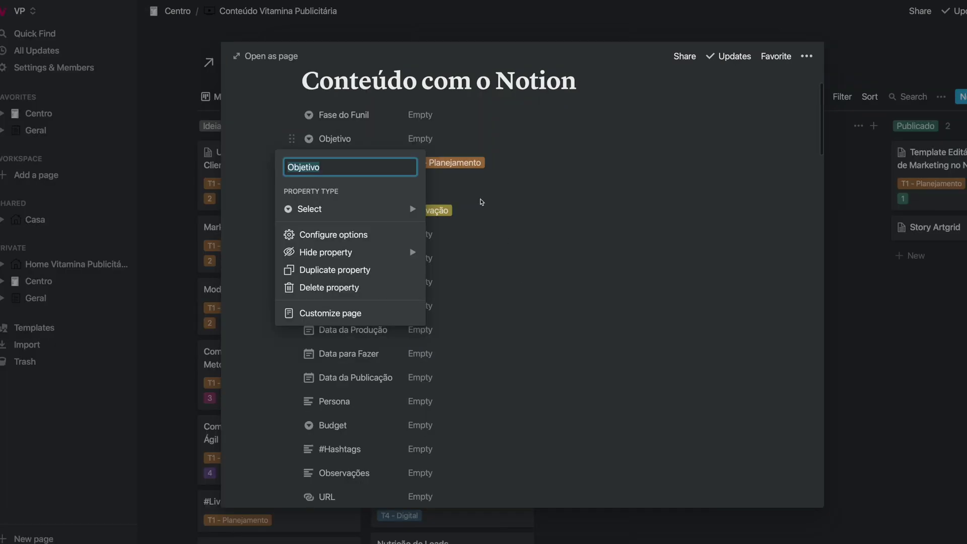
Step: Examine the Objetivo options, including Tráfego's settings, in the Conteúdo Vitamina Publicitária card
left_click(482, 202)
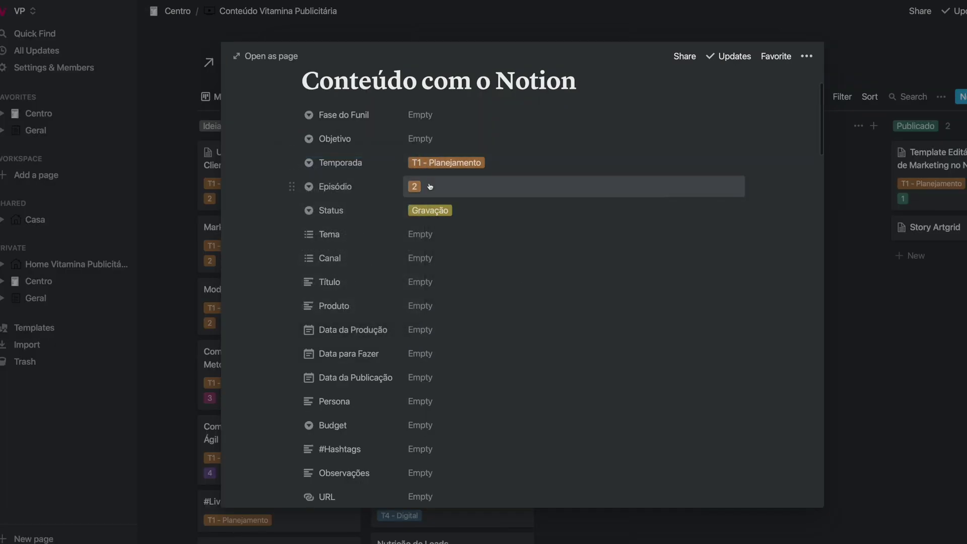
left_click(432, 140)
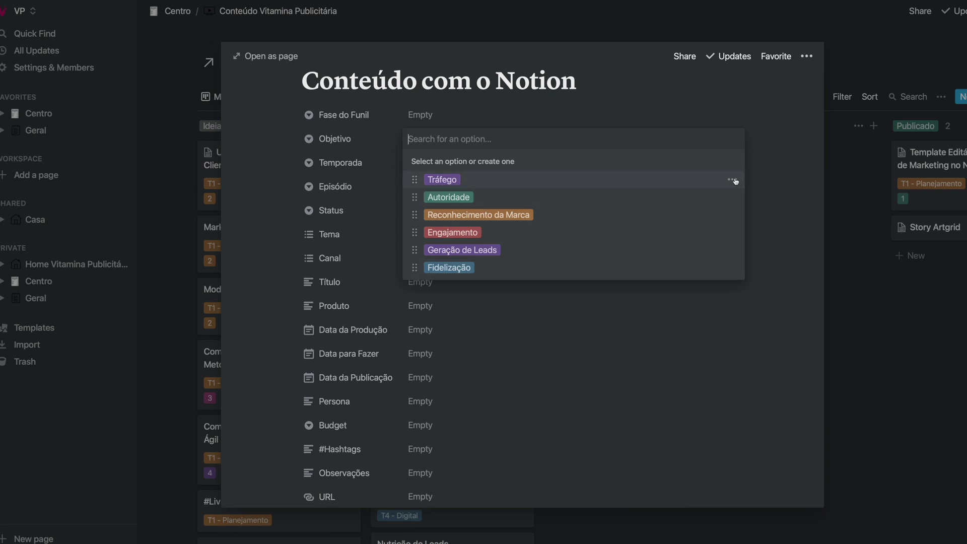
left_click(734, 180)
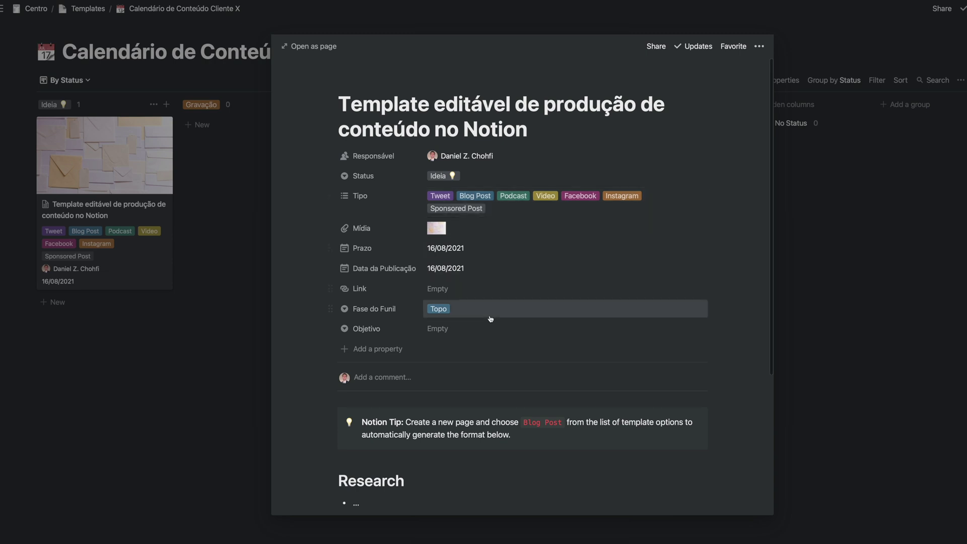
Step: Following the Conteúdo Vitamina Publicitária card, create the Objetivo options Tráfego, Autoridade, Reconhecimento da Marca and Engajamento in the Calendário de Conteúdo Cliente X card
left_click(479, 331)
type("Tráfego")
key("Return")
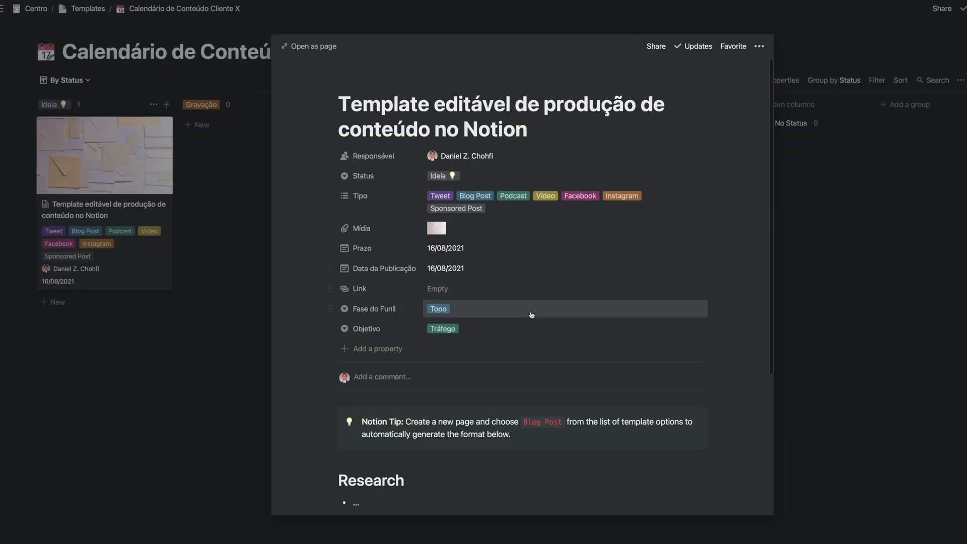
left_click(524, 331)
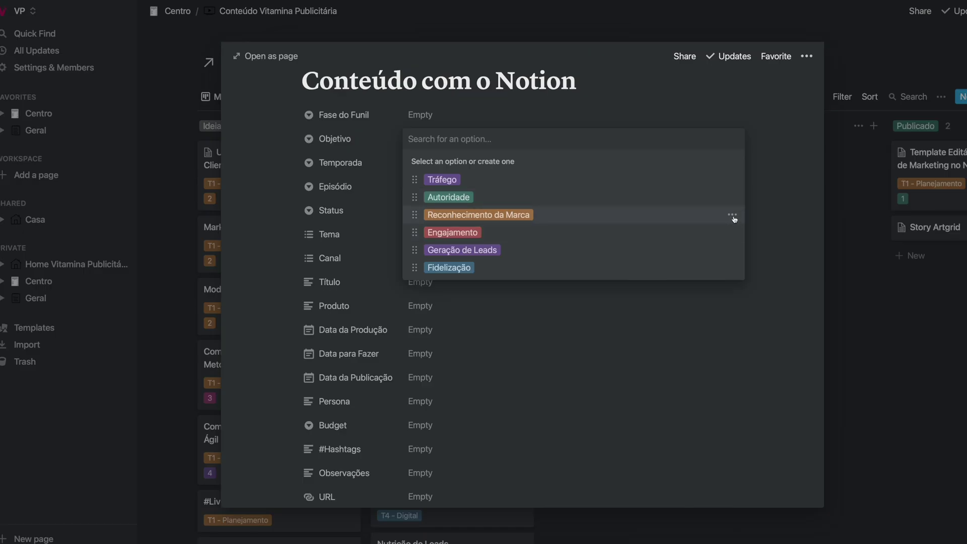
left_click(732, 215)
left_click(732, 232)
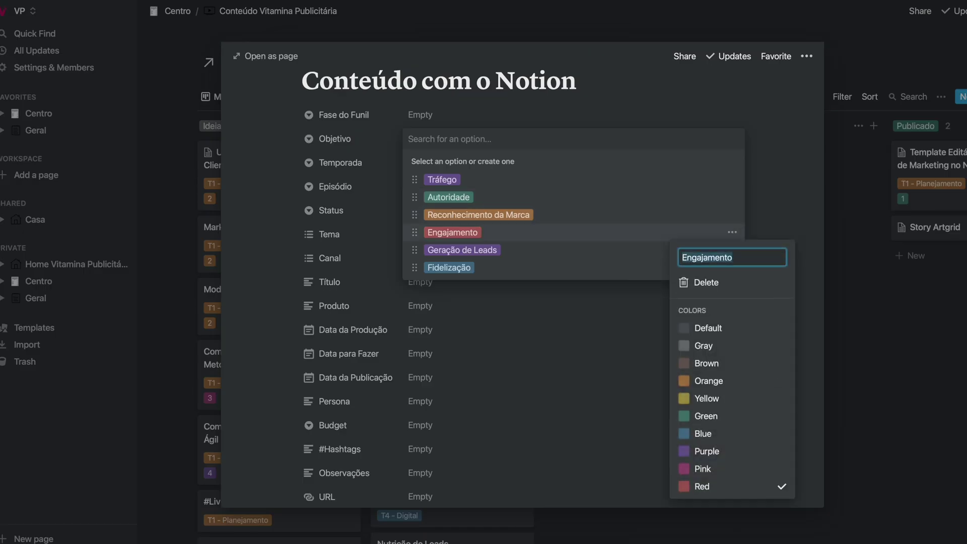
left_click(631, 233)
left_click(733, 250)
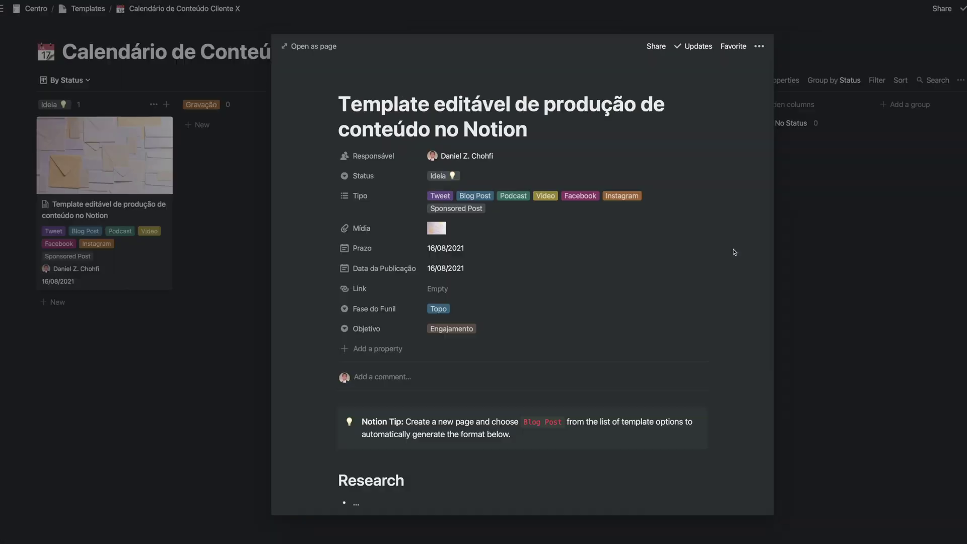
Step: Create the Objetivo options Geração de Leads and Fidelização in the Cliente X card, keeping Fidelização selected
left_click(522, 328)
type("Fidelização")
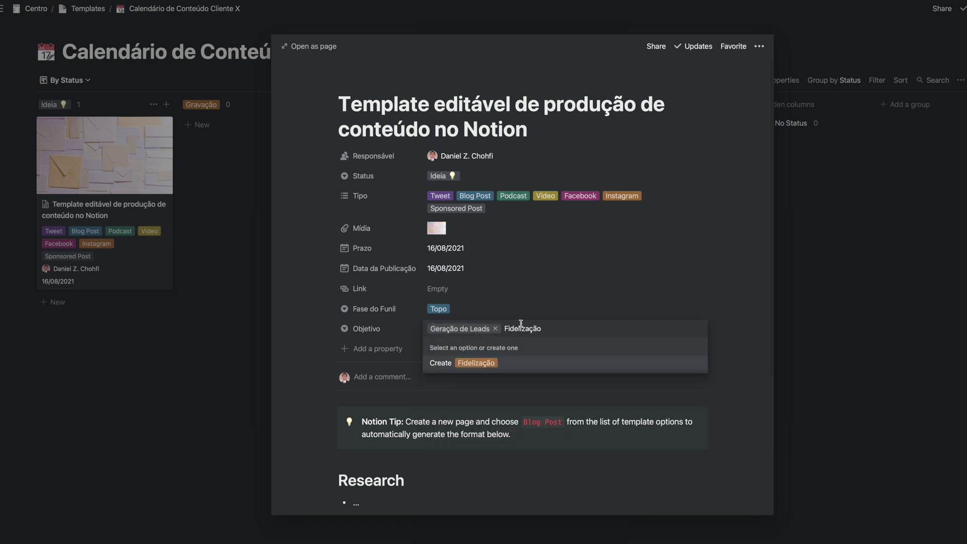
key("Return")
left_click(512, 330)
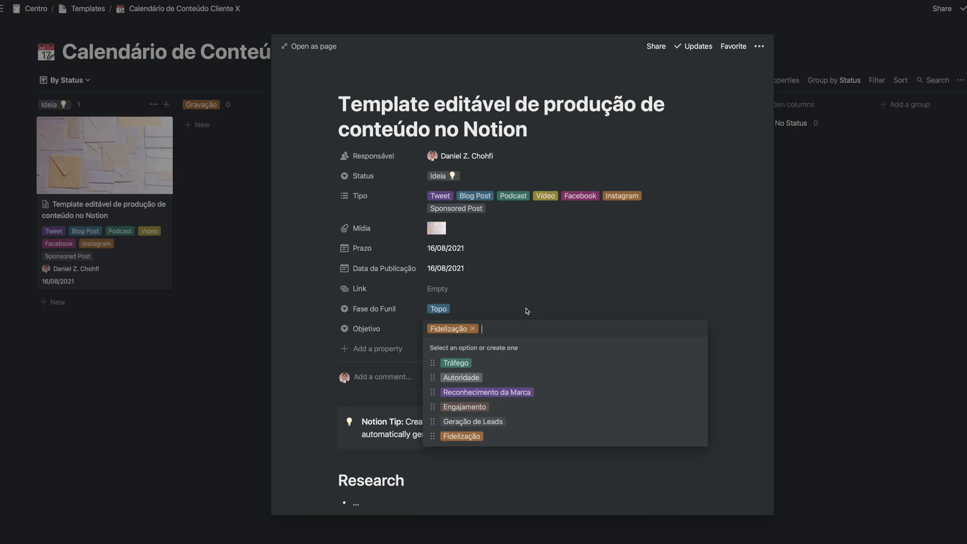
mouse_move(497, 365)
left_mouse_down()
mouse_move(494, 409)
mouse_move(505, 363)
left_mouse_up()
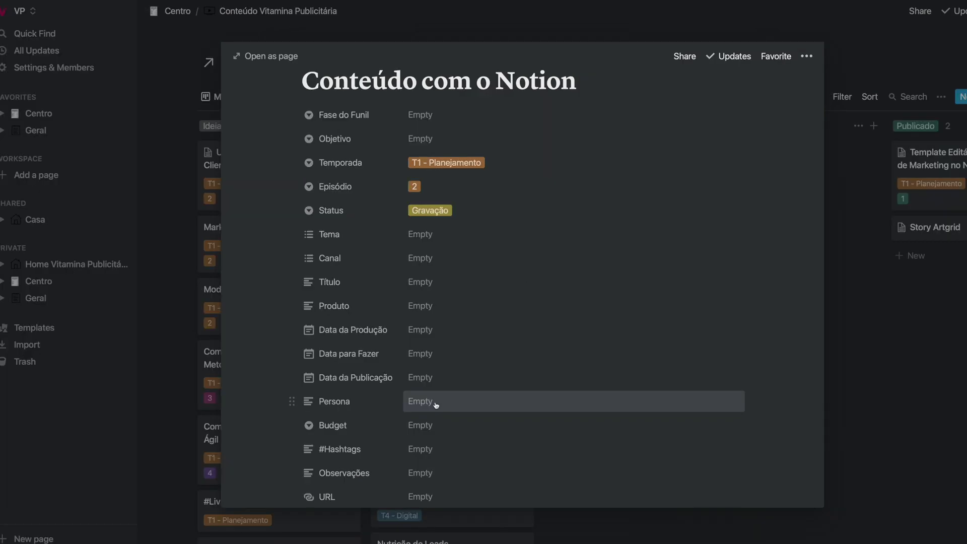
Step: Examine the Persona property in the Conteúdo Vitamina Publicitária card and the property types available for it, including Relation
left_click(434, 402)
left_click(376, 404)
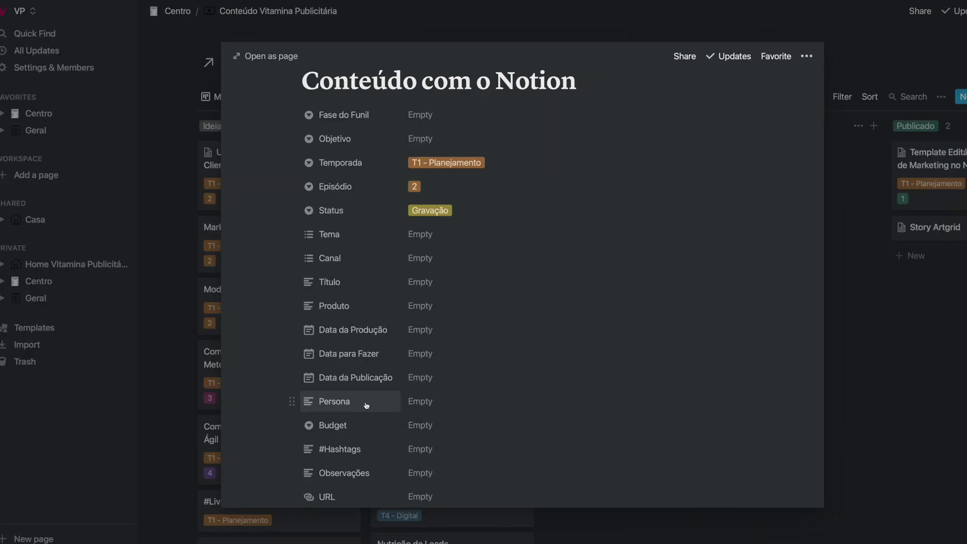
left_click(367, 406)
left_click(442, 407)
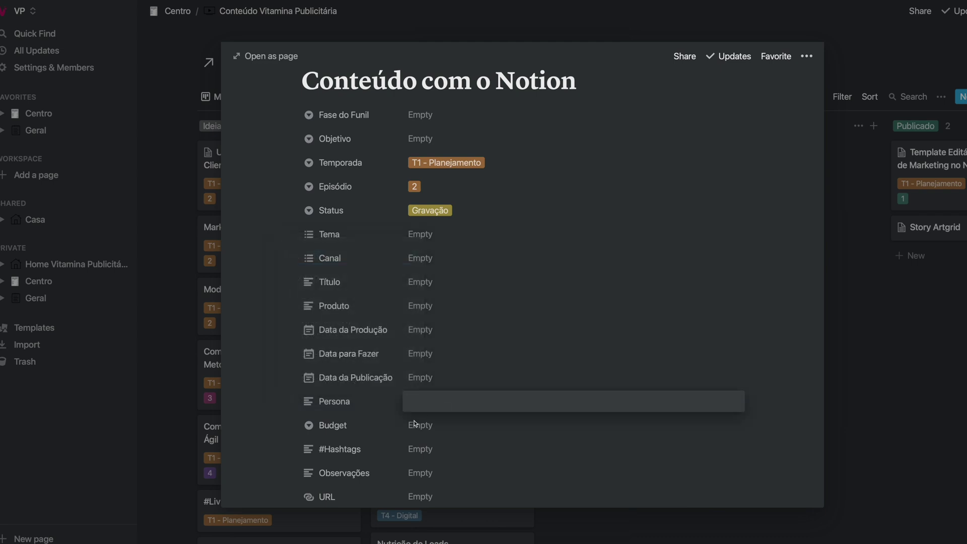
left_click(459, 377)
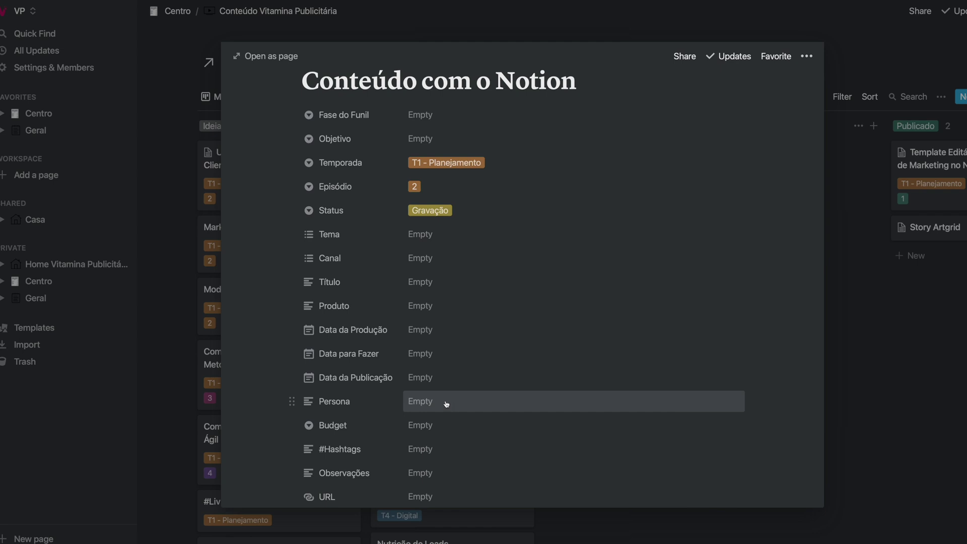
left_click(371, 401)
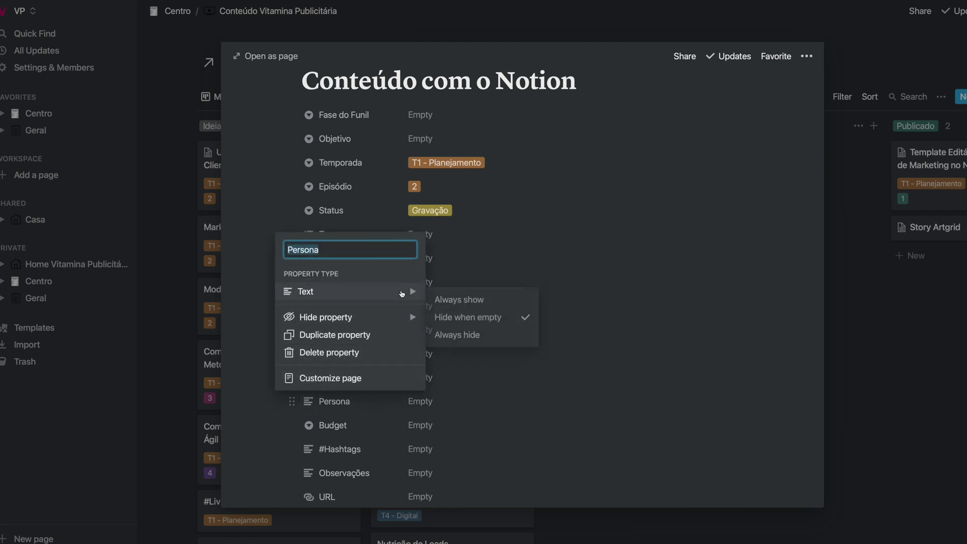
mouse_move(401, 294)
scroll(486, 398, "down", 1)
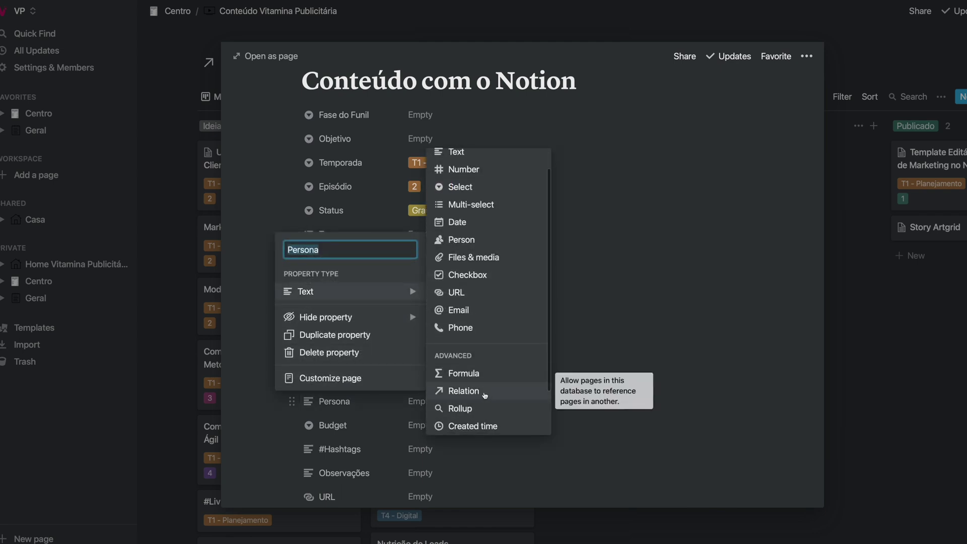
left_click(652, 328)
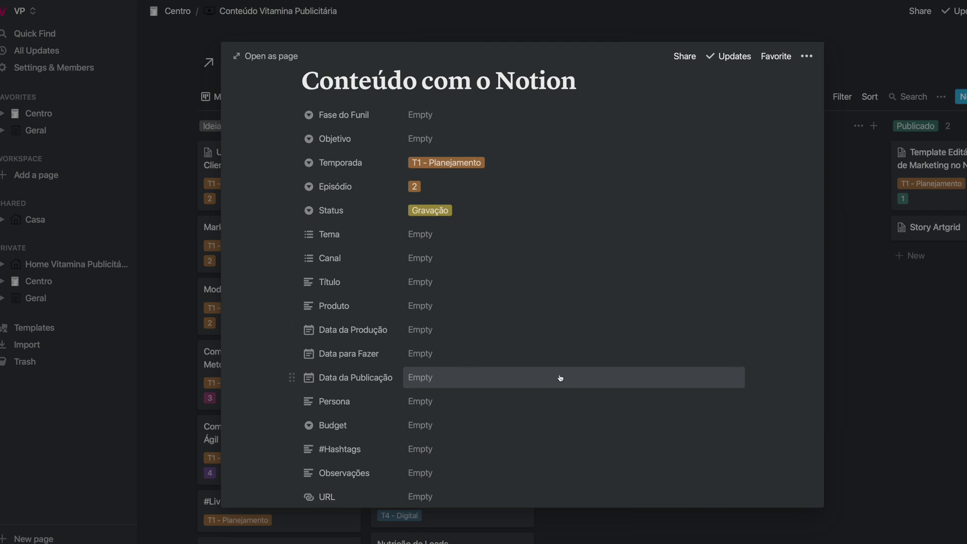
Step: Examine the remaining properties of the Conteúdo Vitamina Publicitária card, from Budget and #Hashtags down to Imagem Destaque and Responsável
scroll(560, 378, "down", 1)
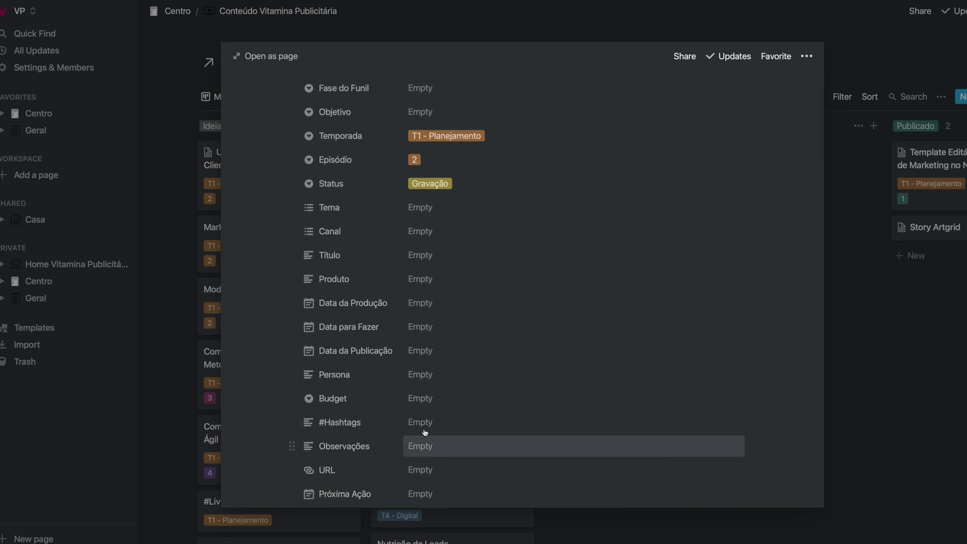
scroll(449, 451, "down", 2)
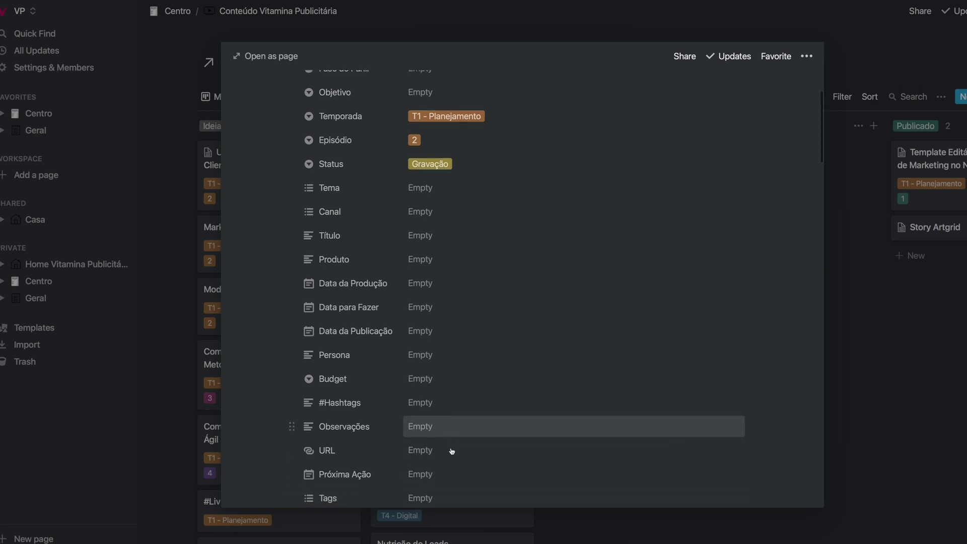
scroll(459, 430, "down", 4)
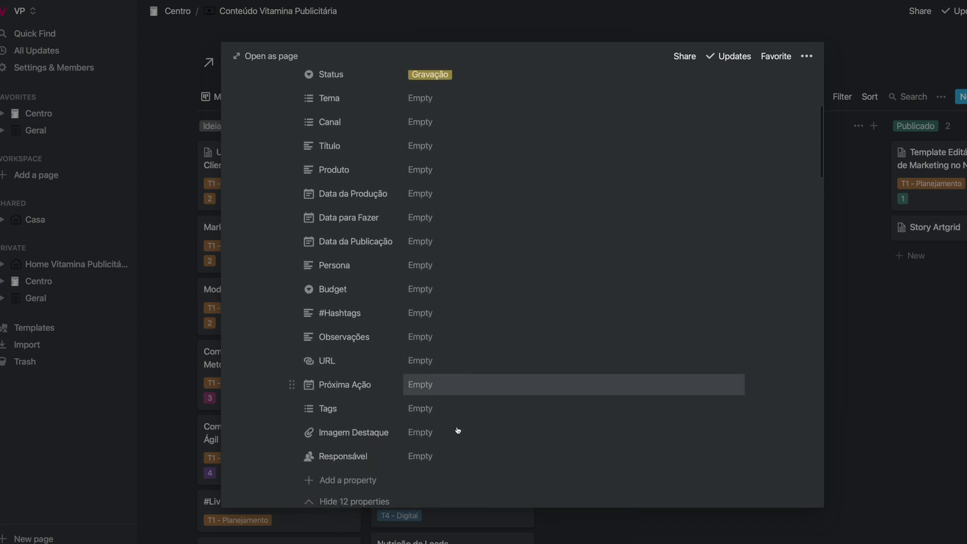
scroll(438, 411, "up", 1)
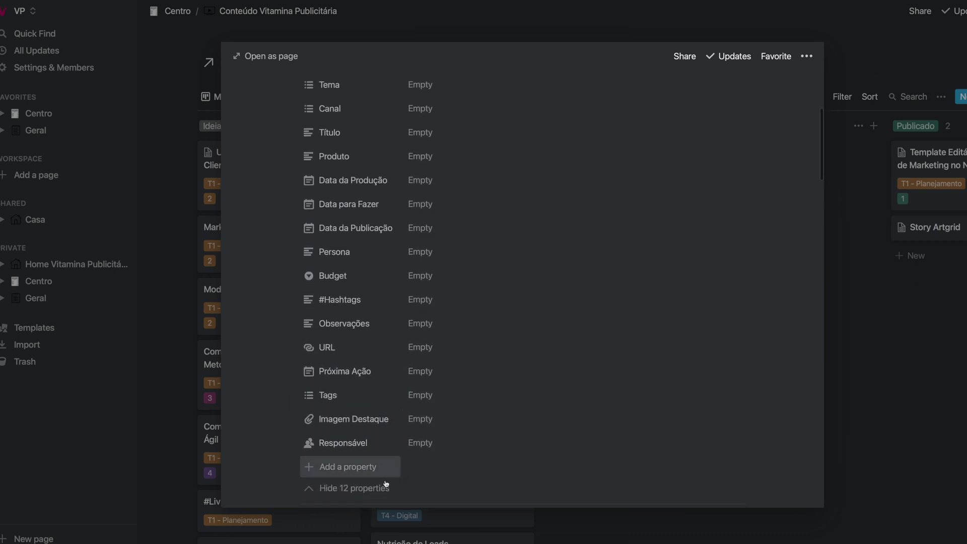
scroll(388, 357, "up", 6)
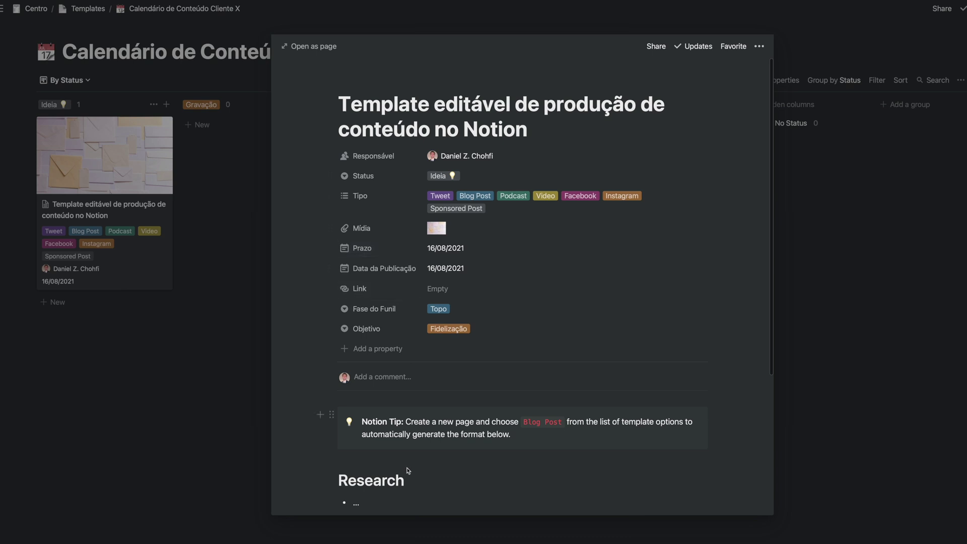
Step: Post the comment "dhsjdhksjdsd" on the "Template editável de produção de conteúdo no Notion" card
scroll(563, 349, "down", 1)
scroll(563, 348, "up", 1)
left_click(393, 377)
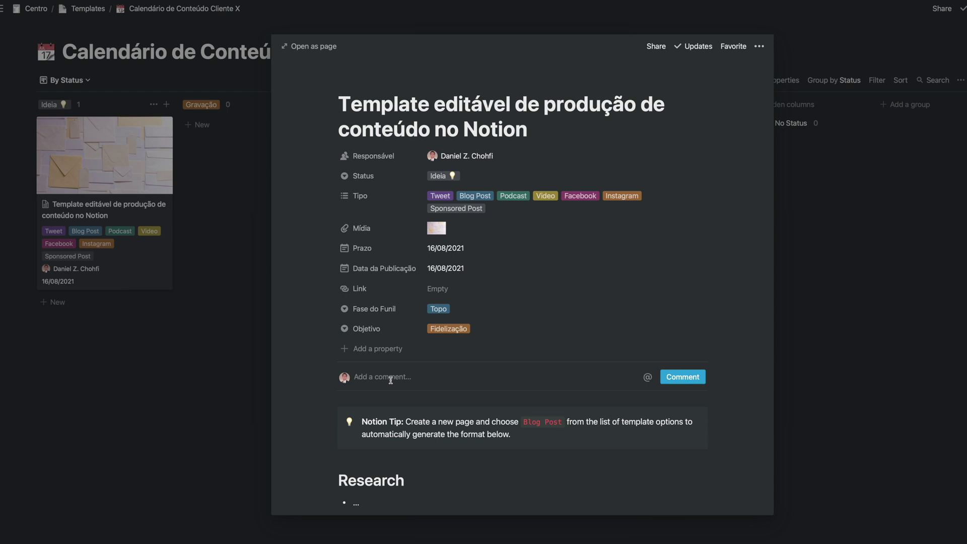
type("dhsjdhksjdsd")
key("Return")
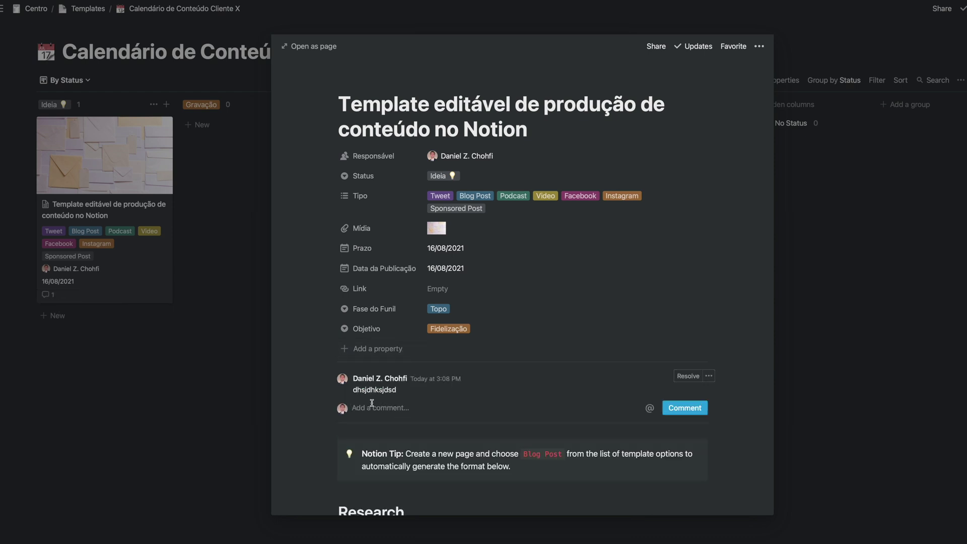
type("/")
key("BackSpace")
Step: Delete the card's whole body, from the Notion Tip callout through the Draft section, and close the card
scroll(470, 405, "down", 5)
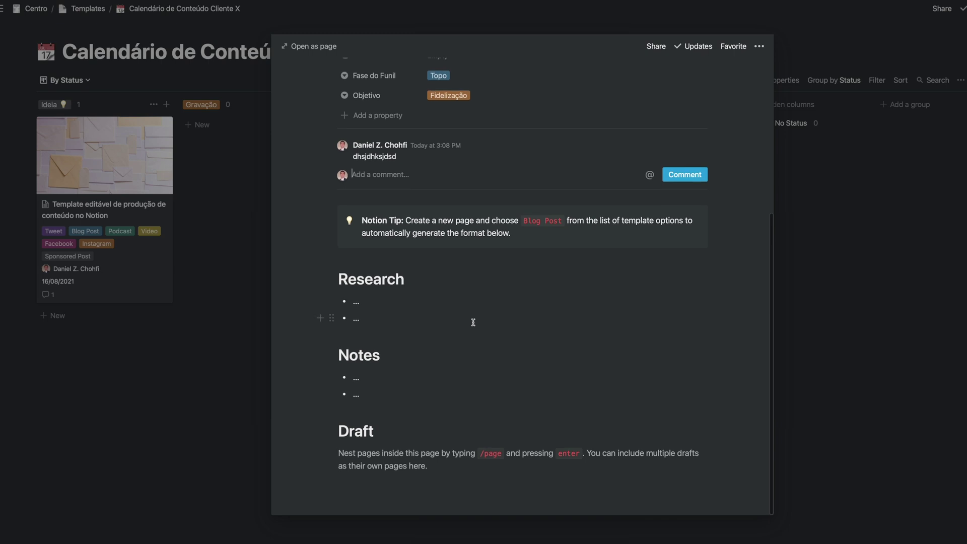
left_click_drag(418, 508, 336, 207)
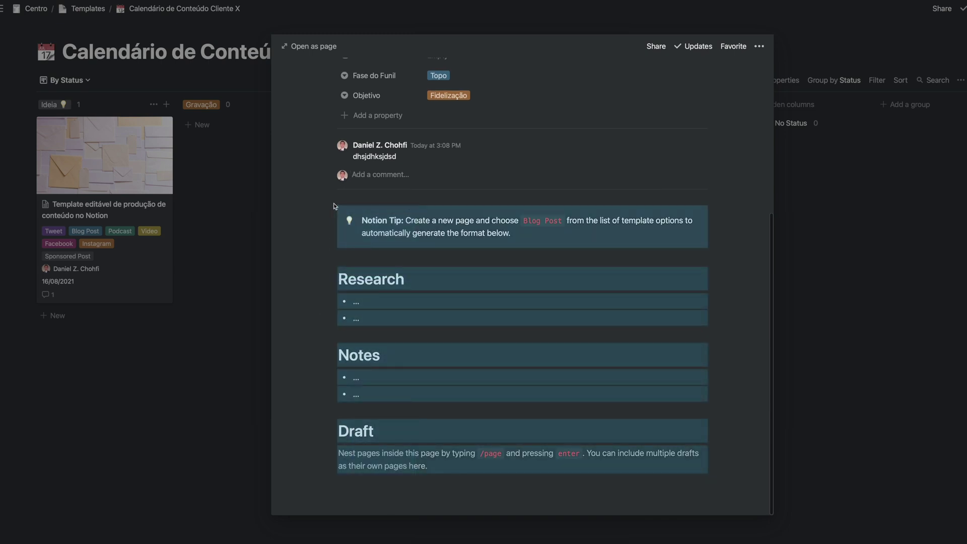
key("BackSpace")
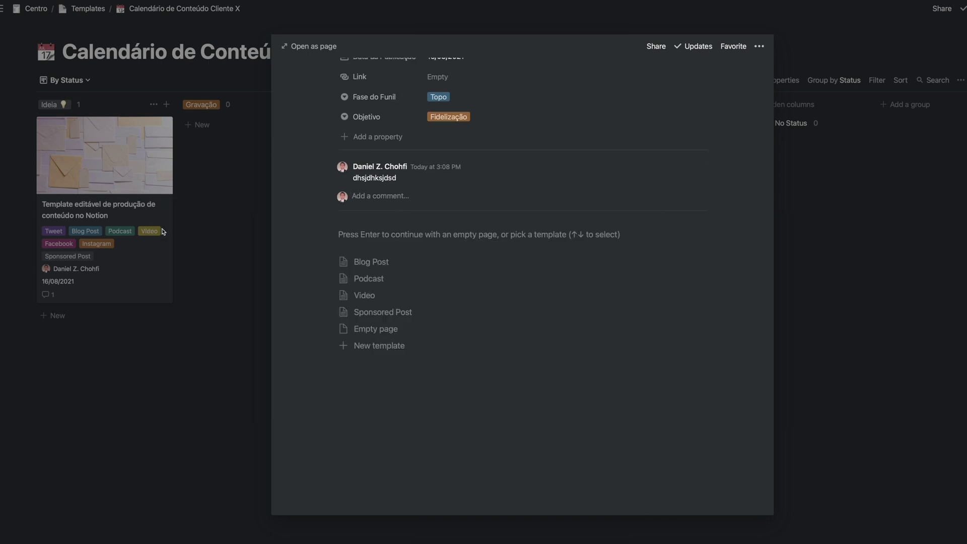
left_click(207, 208)
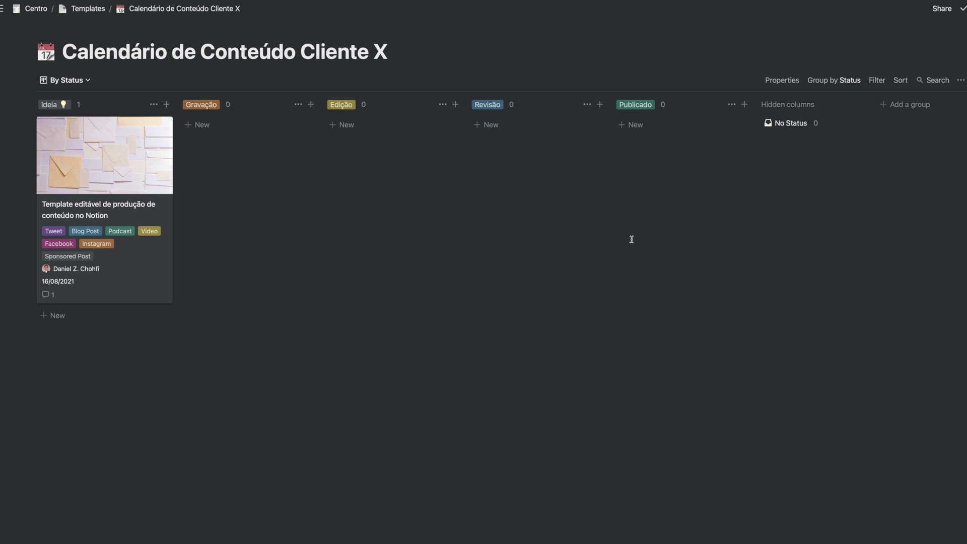
Step: Add a card named "Ideia de Conteúdo para mídias sociais" to the Ideia column and open it
left_click(59, 318)
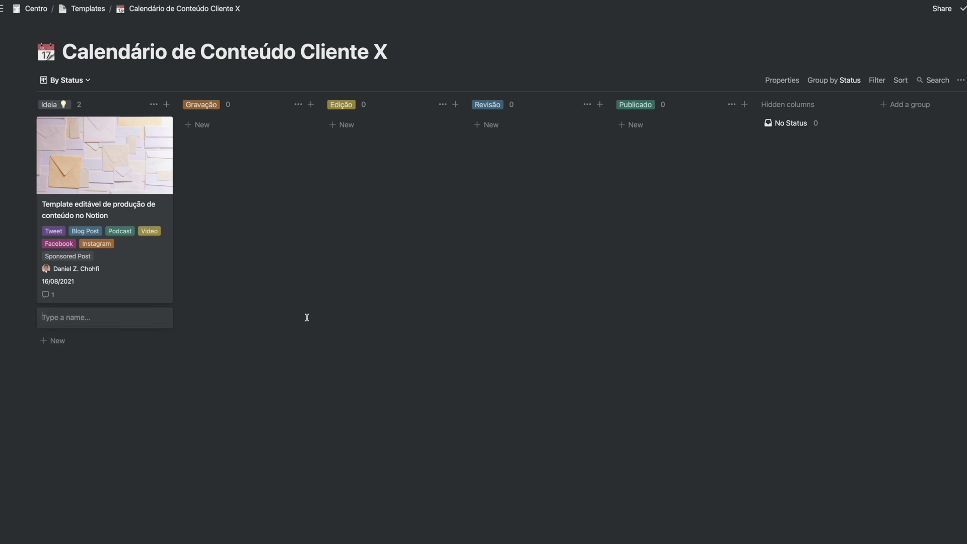
type("Ideia de Conteúdo para mídias sociais")
key("Return")
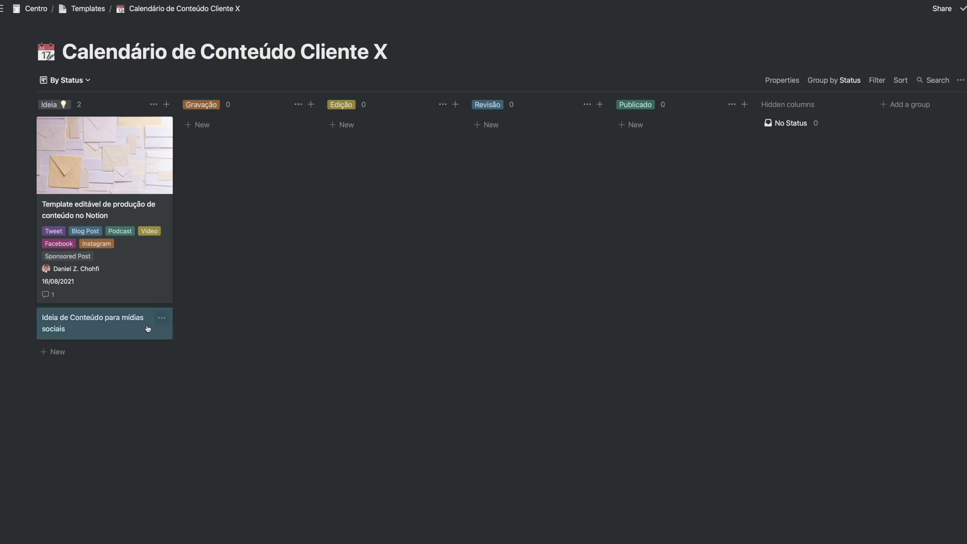
left_click(120, 322)
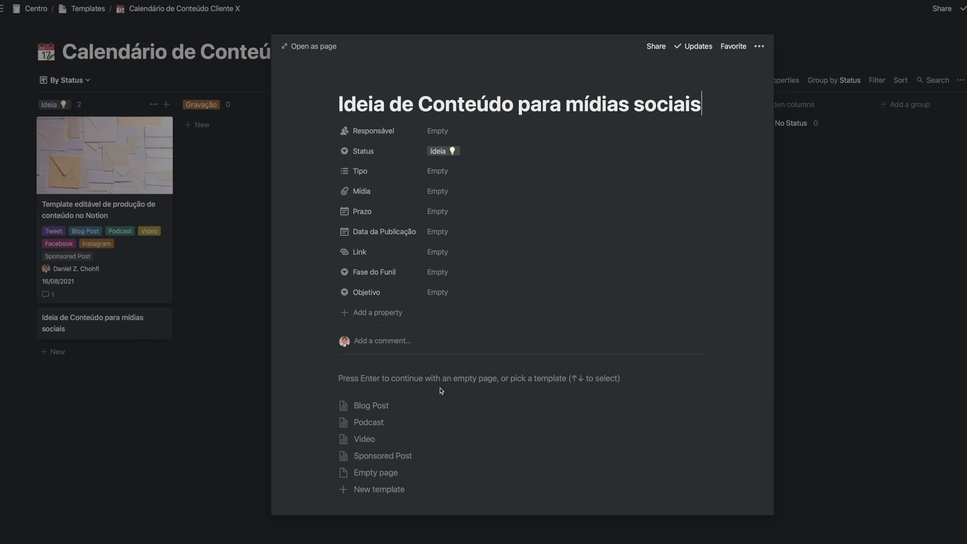
Step: Apply the Blog Post template to the "Ideia de Conteúdo para mídias sociais" card
scroll(397, 381, "down", 3)
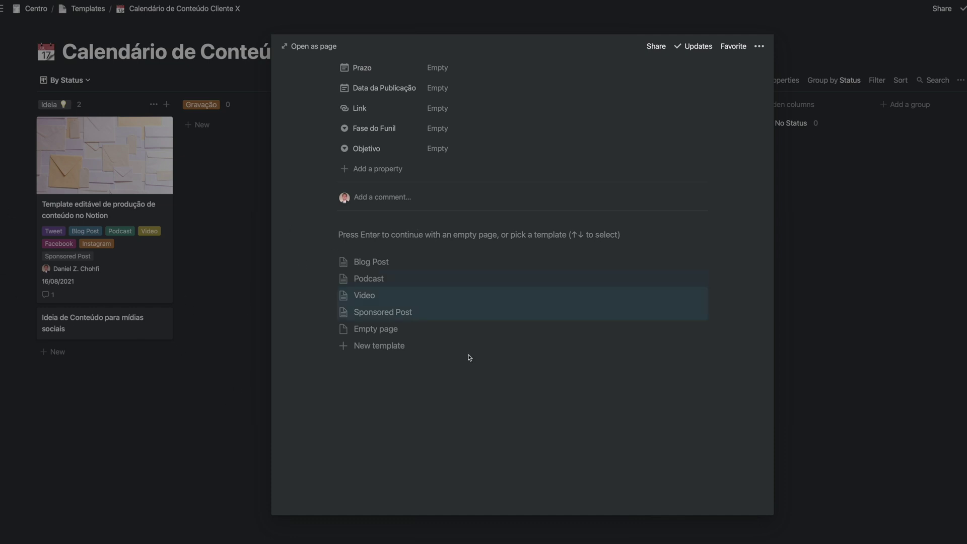
scroll(472, 259, "up", 5)
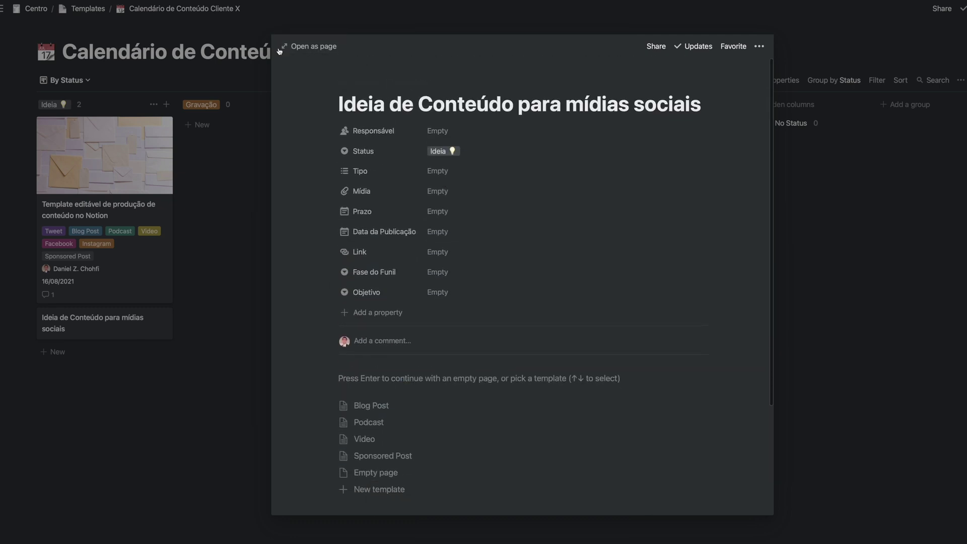
scroll(575, 326, "down", 3)
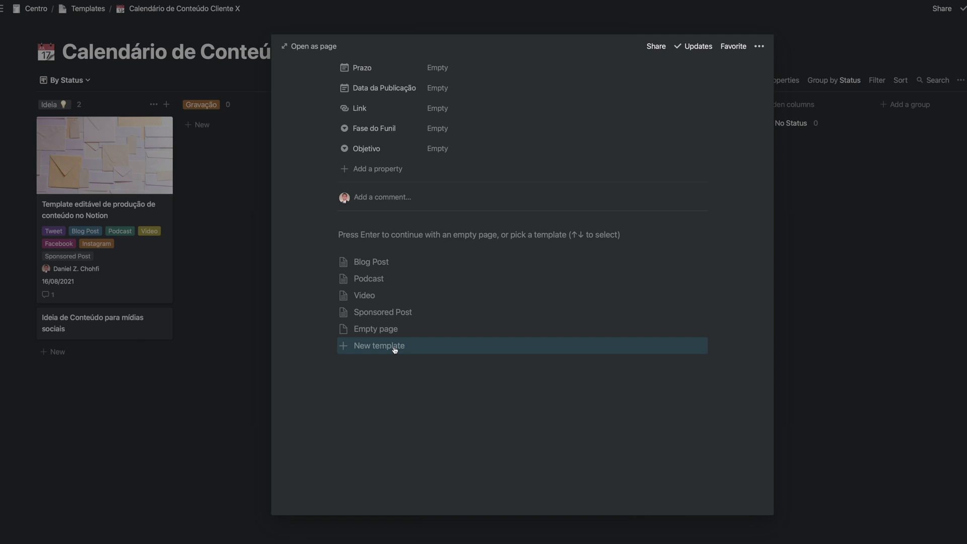
scroll(395, 350, "up", 1)
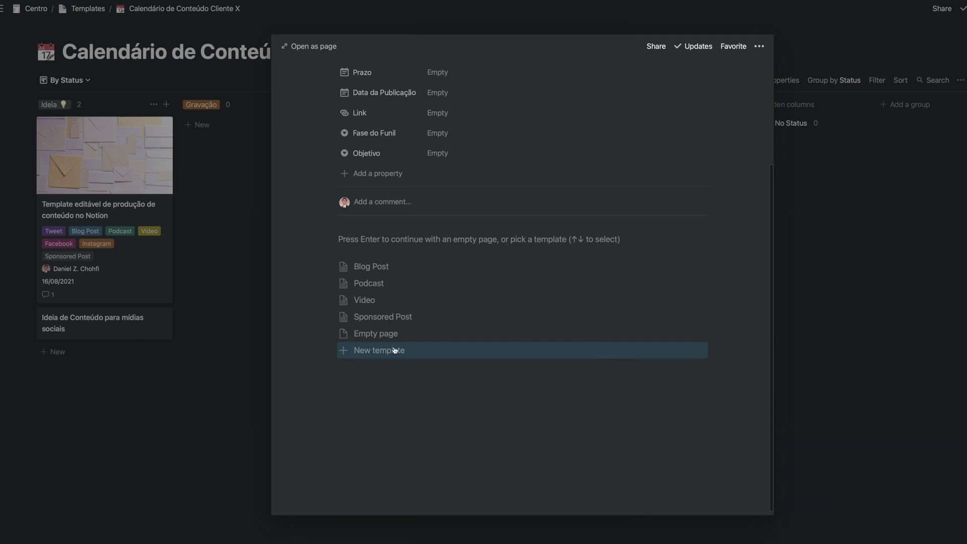
left_click(380, 267)
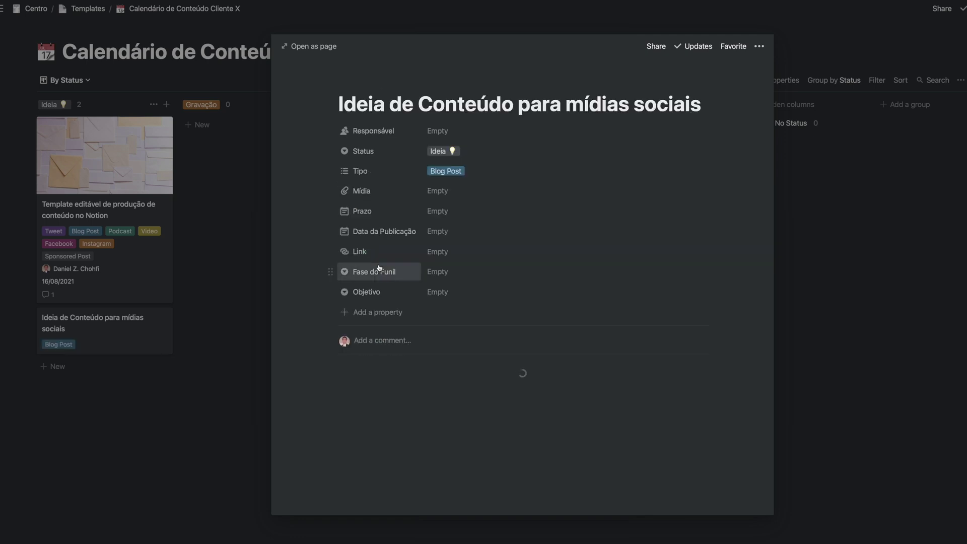
Step: Rename the card body's headings Research, Notes and Draft as Pesquisa, Anotações and Rascunho
scroll(576, 249, "down", 1)
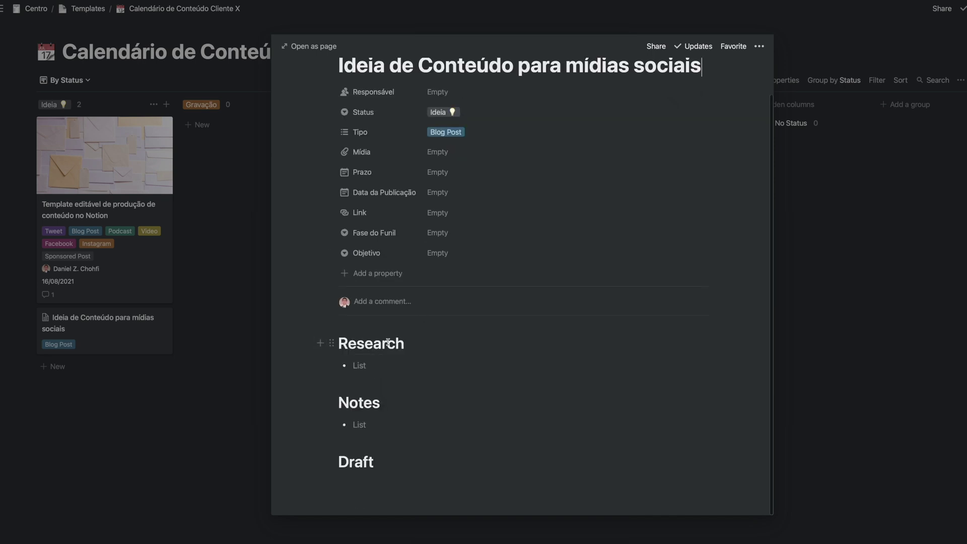
double_click(377, 343)
type("Pe")
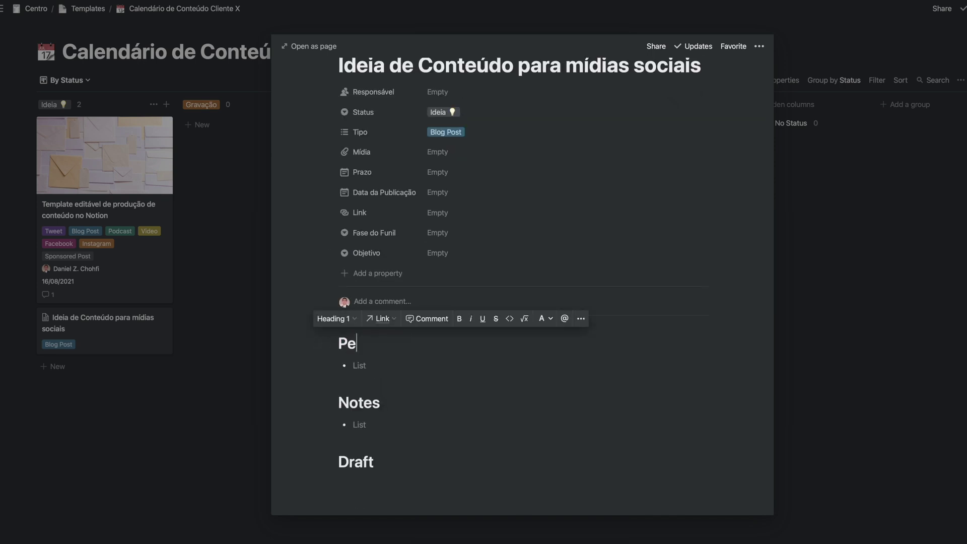
type("squisa")
double_click(359, 403)
type("Anotações")
double_click(355, 461)
type("Rascunho")
Step: Fill in placeholder bullets: "dsdds" and "dsdsd" under Pesquisa, and "dsdds" and "ds" under Anotações
left_click(370, 364)
type("dsdds")
key("Return")
type("dsdsd")
left_click(359, 442)
type("dsdds")
key("Return")
type("ds")
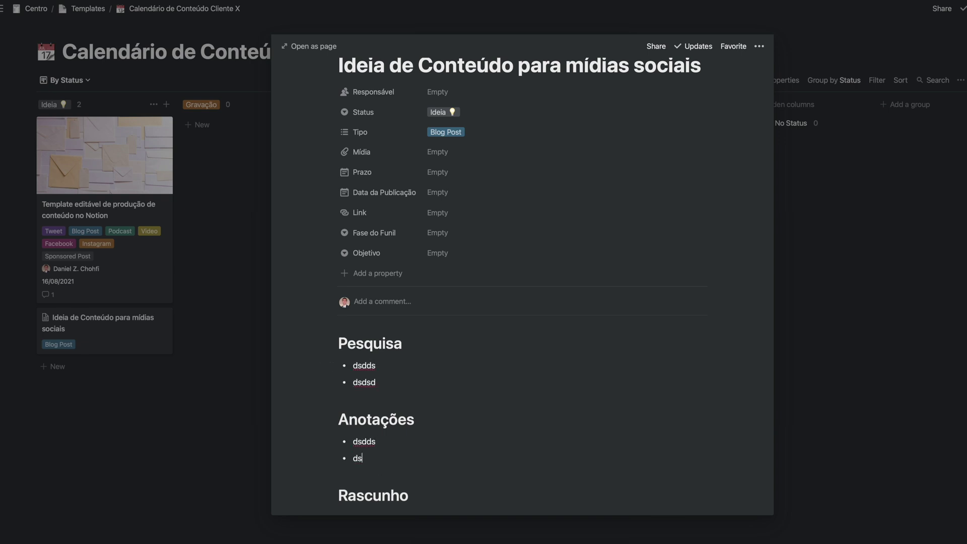
Step: Fill in the placeholder text "dsdsd ds dsd" under the Rascunho heading
scroll(376, 439, "down", 2)
left_click(395, 475)
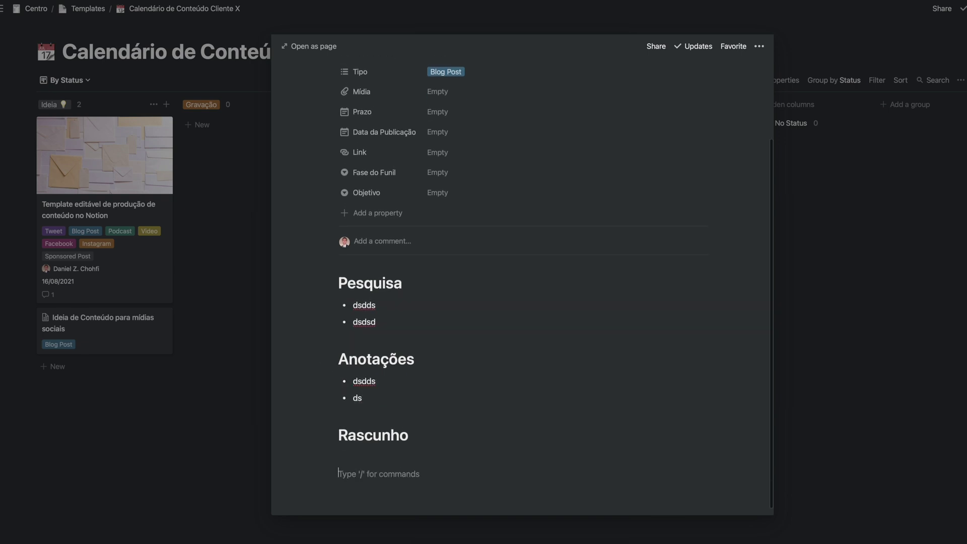
type("dsdsd ds dsd")
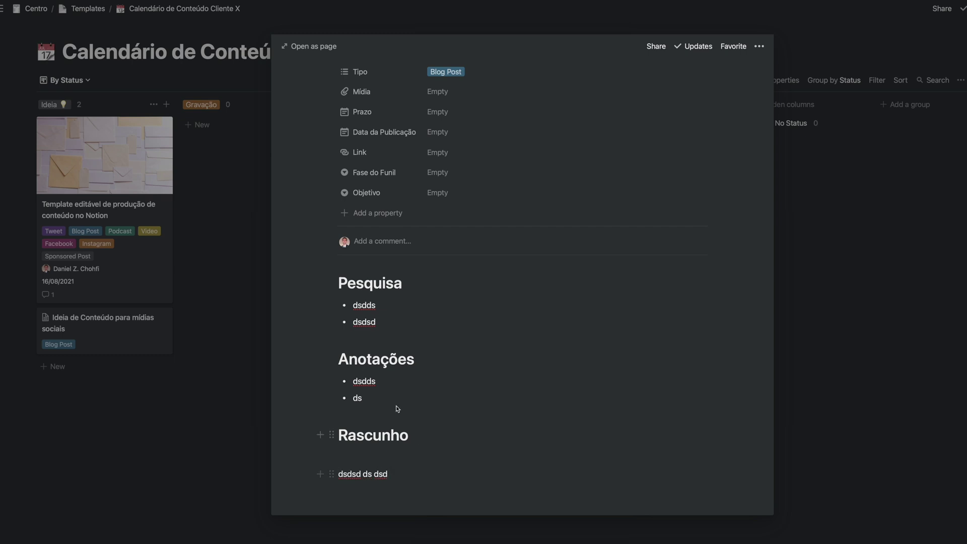
Step: Clear the blog post content from the card's body and apply the Podcast template
left_click_drag(301, 288, 468, 488)
key("BackSpace")
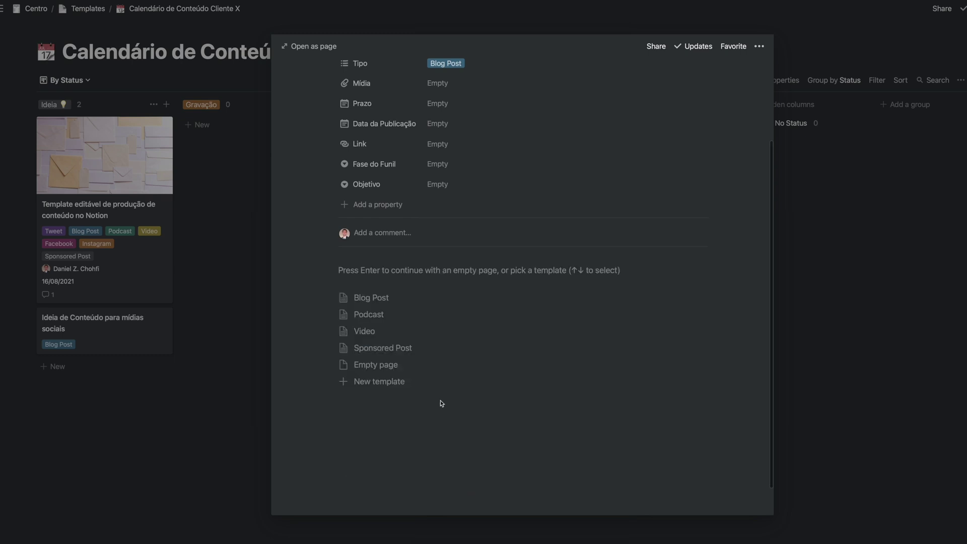
left_click(385, 315)
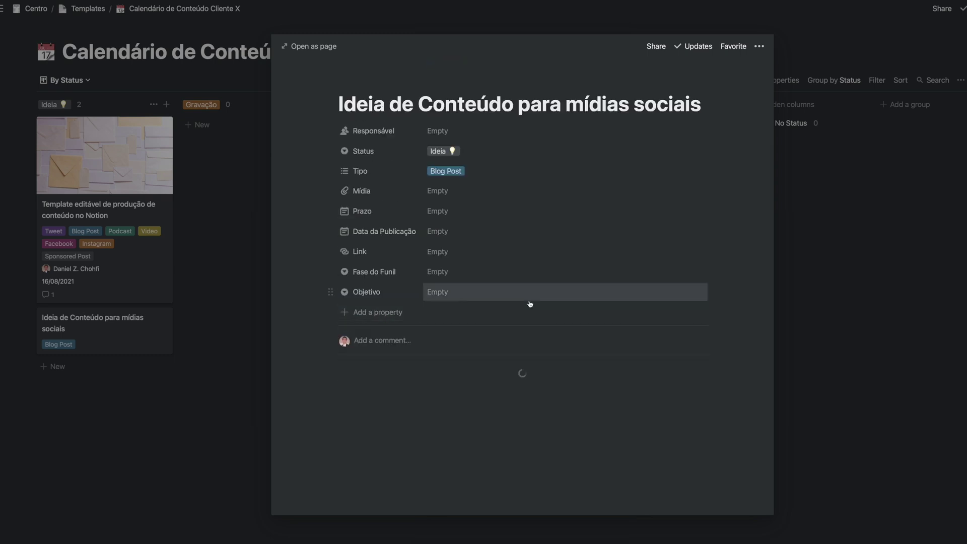
scroll(524, 282, "down", 3)
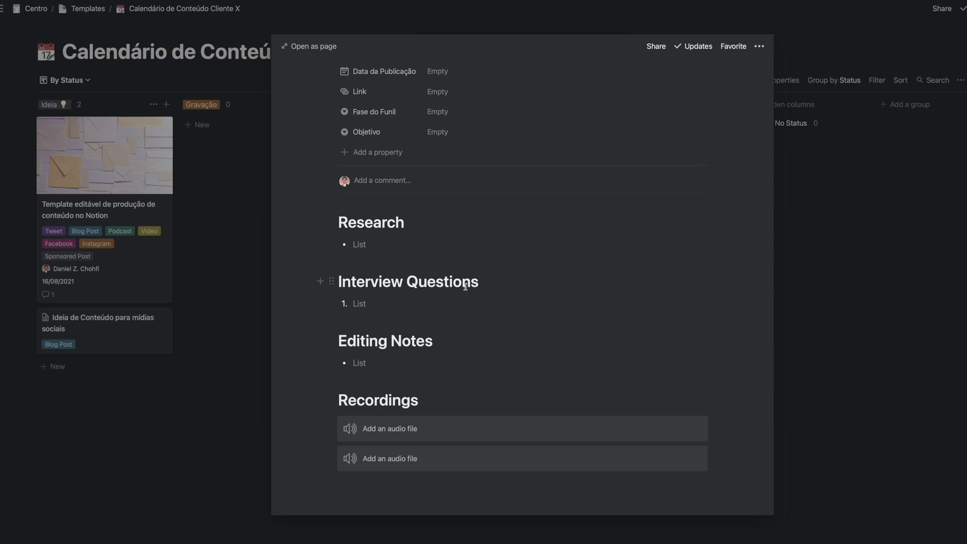
Step: Rename the body headings Research, Interview Questions and Recordings as Pesquisa, Perguntas da entrevista and Gravações
double_click(395, 220)
type("P")
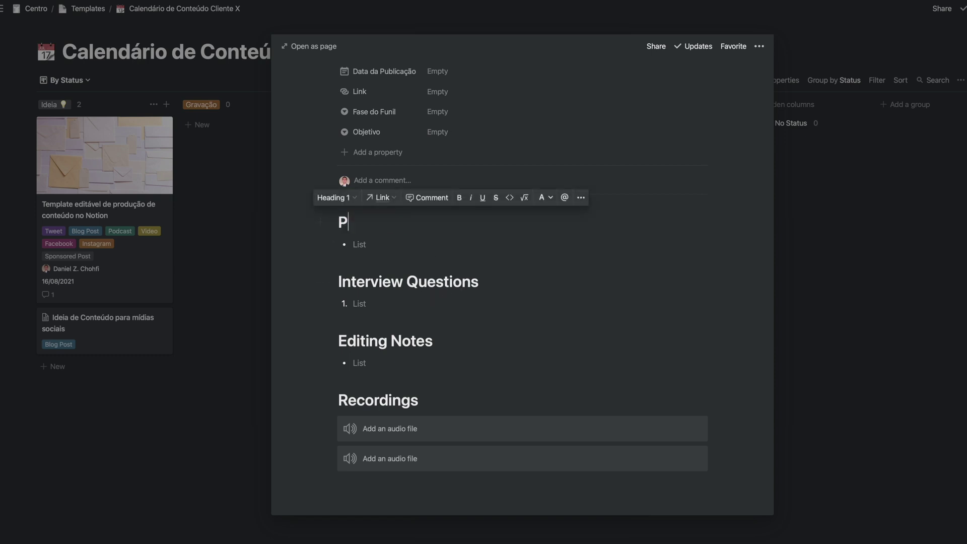
type("esquisa")
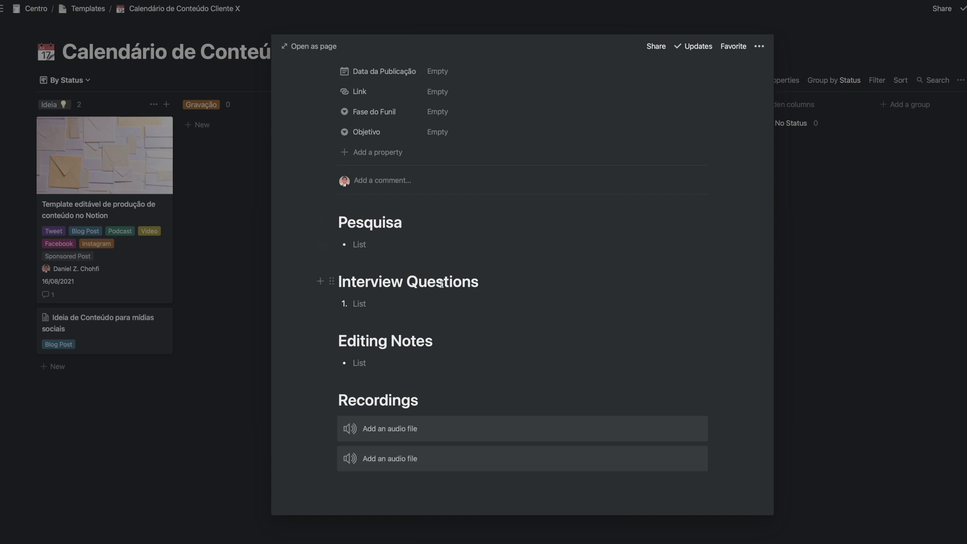
triple_click(442, 284)
type("Perguntas da entrevista")
left_click(411, 341)
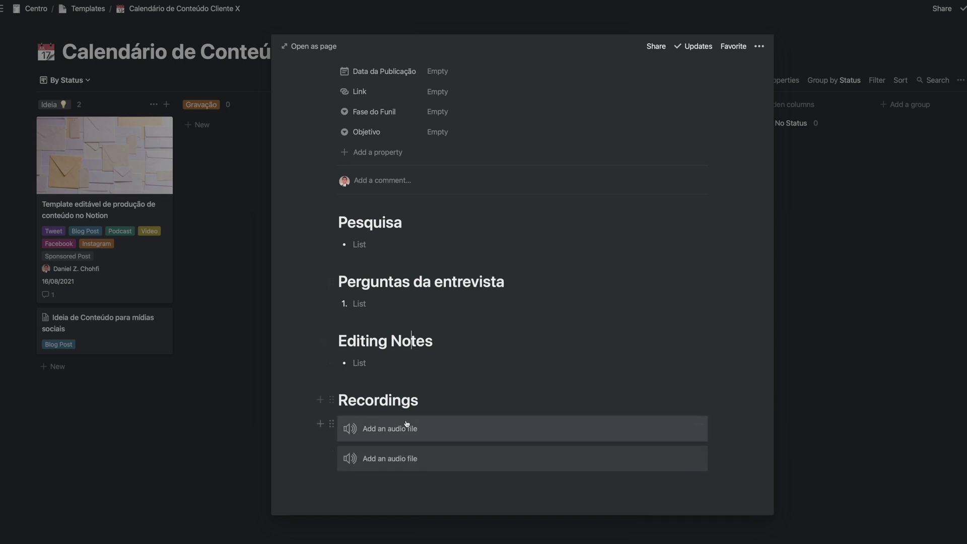
double_click(375, 401)
type("Gr")
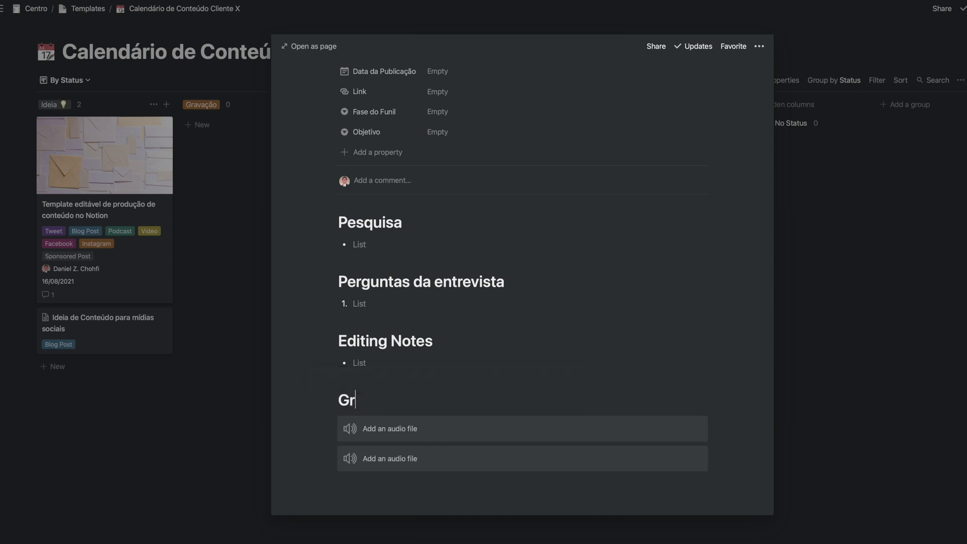
type("avações")
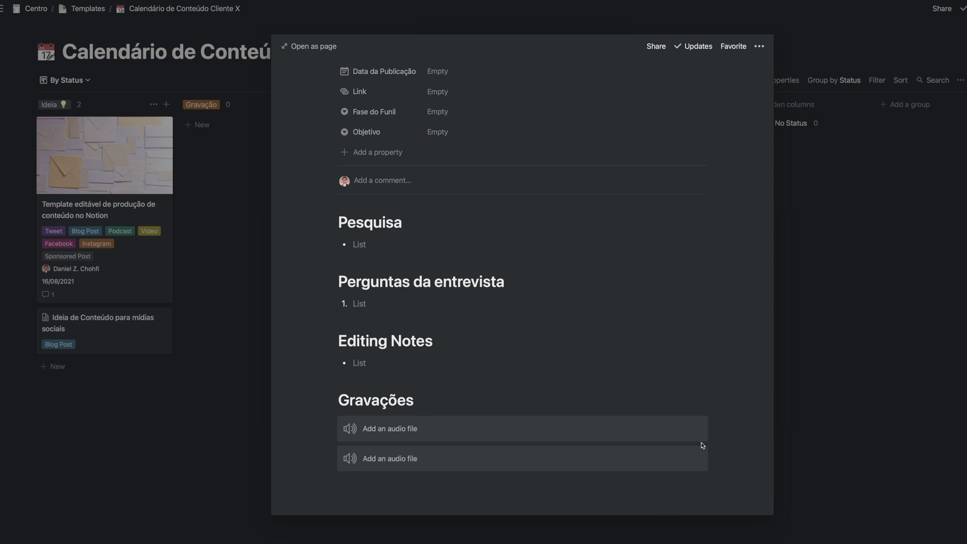
Step: Clear the podcast content from the card's body and apply the Video template
left_click_drag(296, 482, 448, 217)
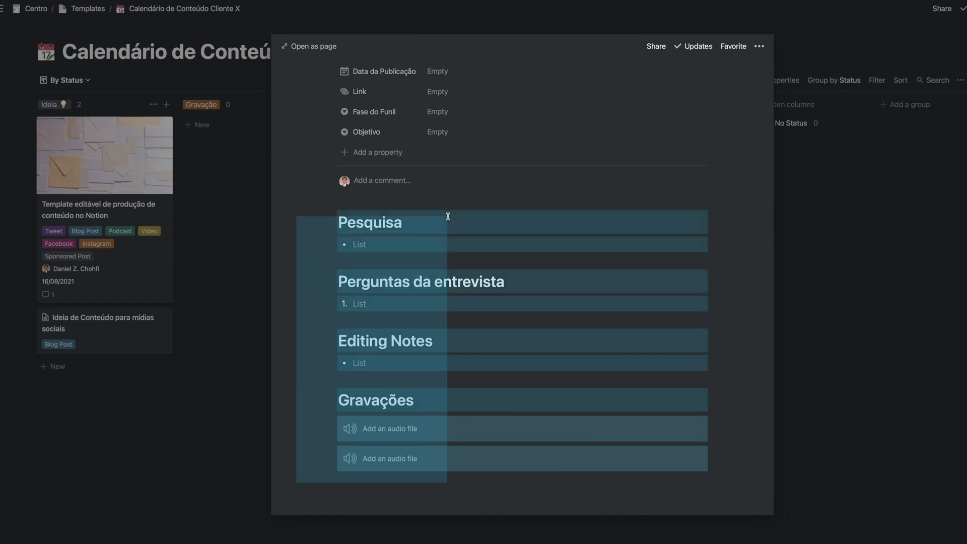
key("BackSpace")
left_click(370, 296)
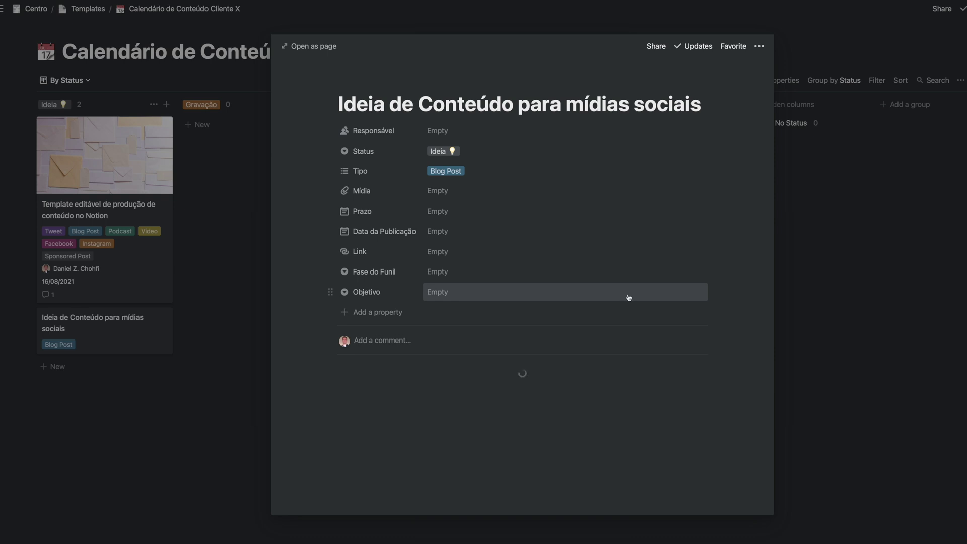
scroll(381, 263, "down", 3)
Step: Rename the heading below Research as Objetivos and the Shot list heading as Lista de gravações
double_click(365, 275)
type("Objetivos")
left_click(414, 331)
key("super+shift+Left")
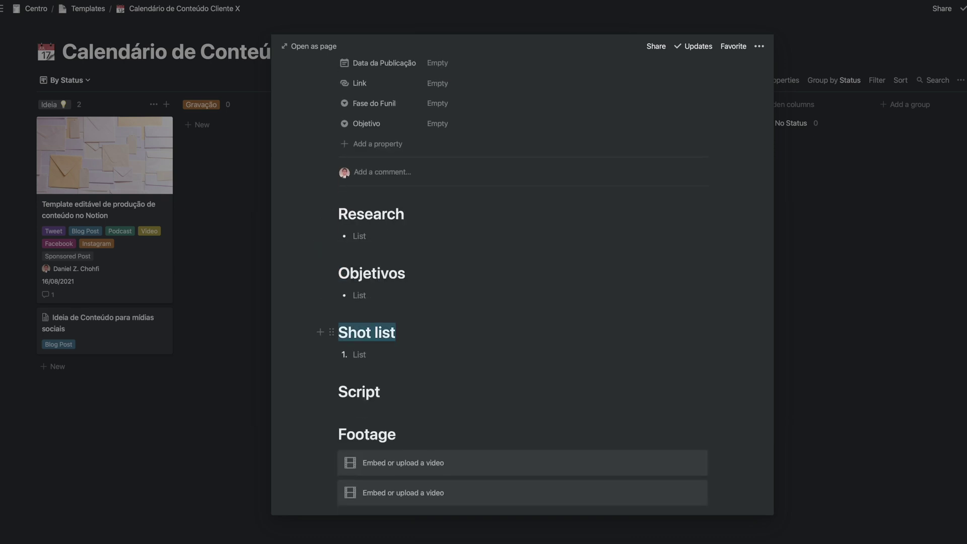
type("Lista de gra")
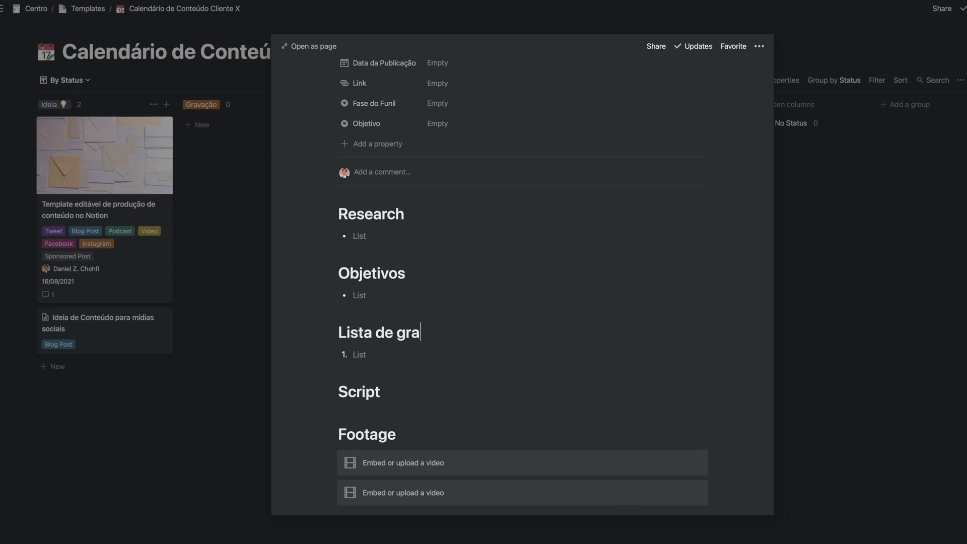
type("vações")
Step: Fill the numbered list under Lista de gravações with abertura, introdução, narração, provas and conclusão
left_click(386, 354)
scroll(570, 303, "down", 2)
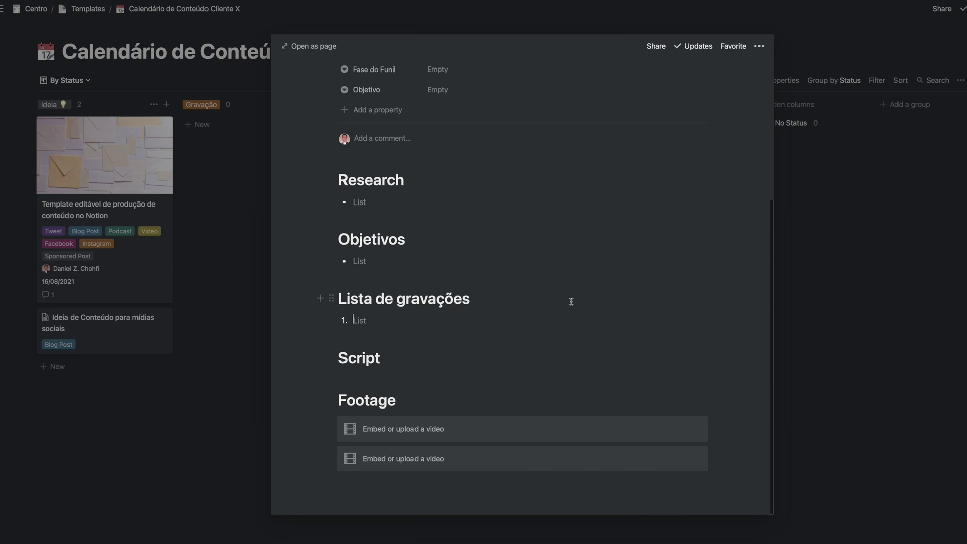
type("a")
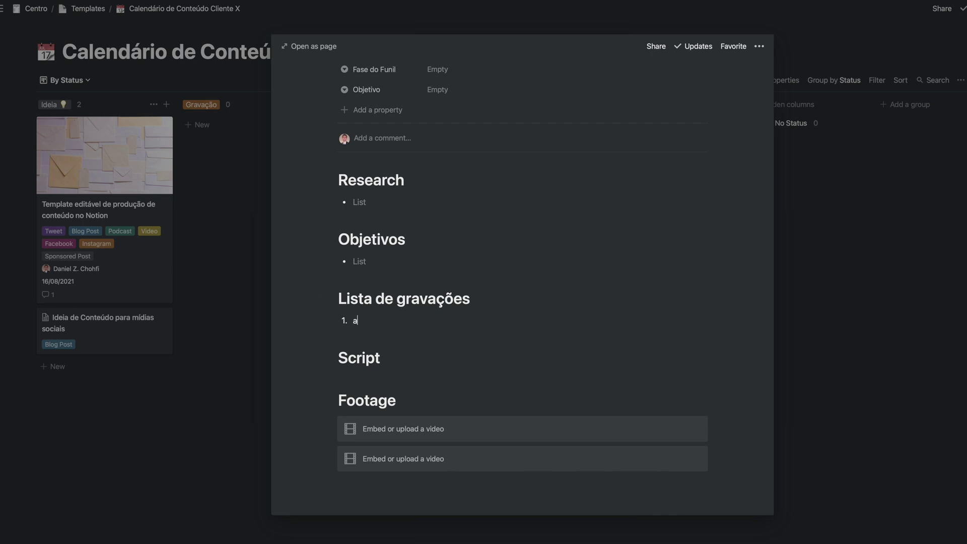
type("vbertura")
key("Return")
type("introduç")
type("narração")
key("Return")
type("provas")
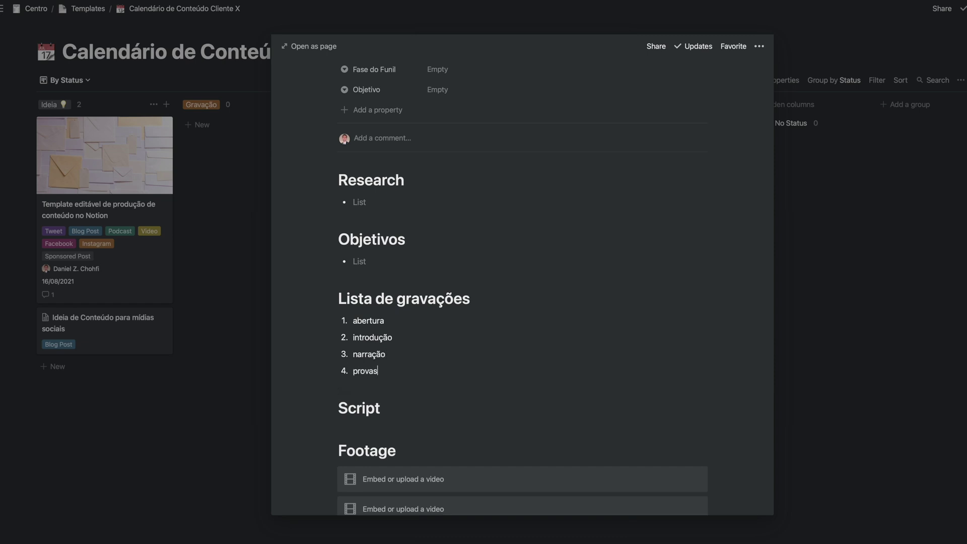
key("Return")
type("conclusão")
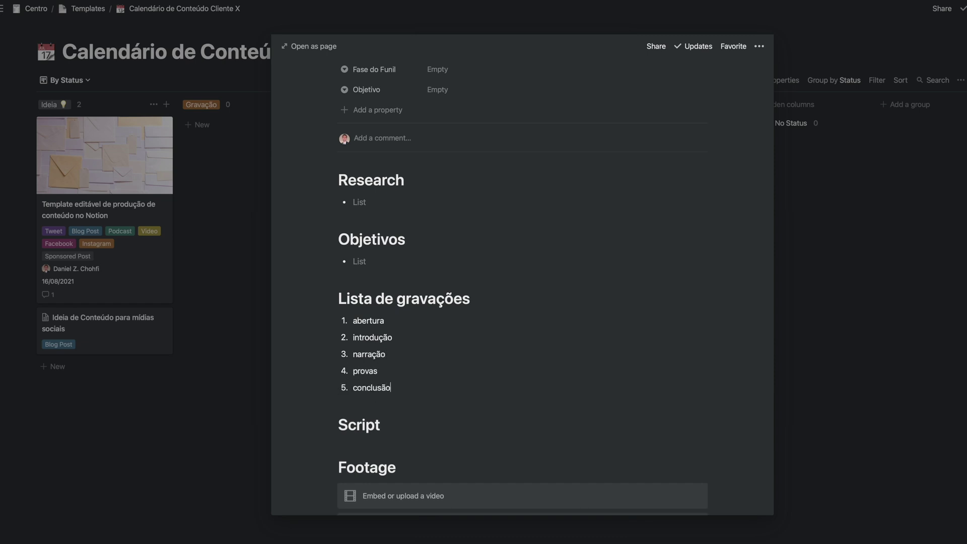
Step: Add two lines of placeholder text, "dsdsd" and "dvds", under the Script heading
scroll(475, 425, "down", 3)
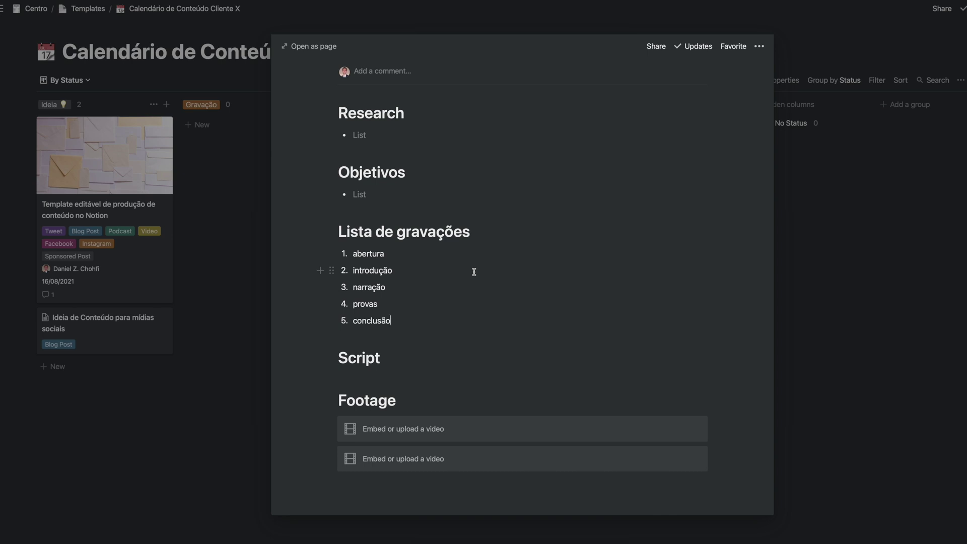
left_click(401, 359)
key("Return")
type("dsdsd")
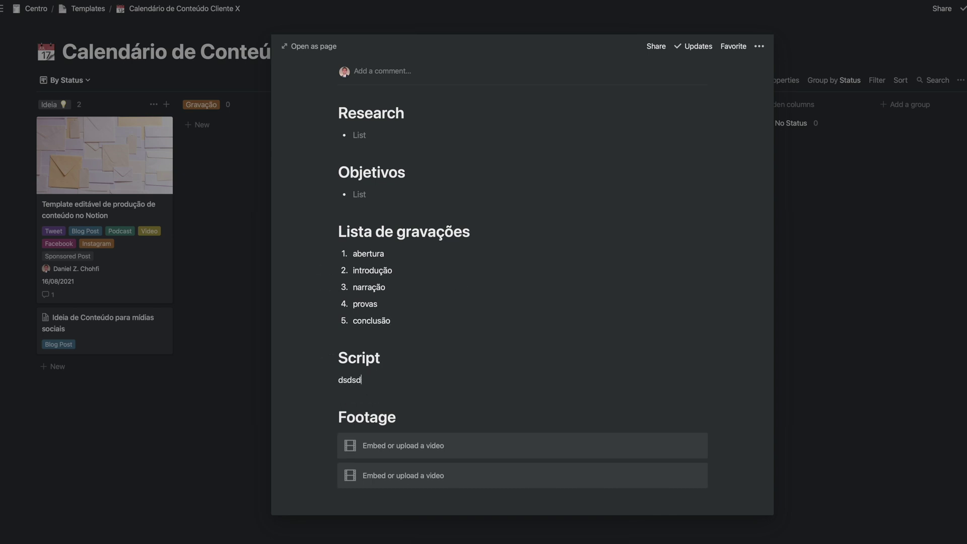
key("Return")
type("dvds")
scroll(406, 430, "down", 1)
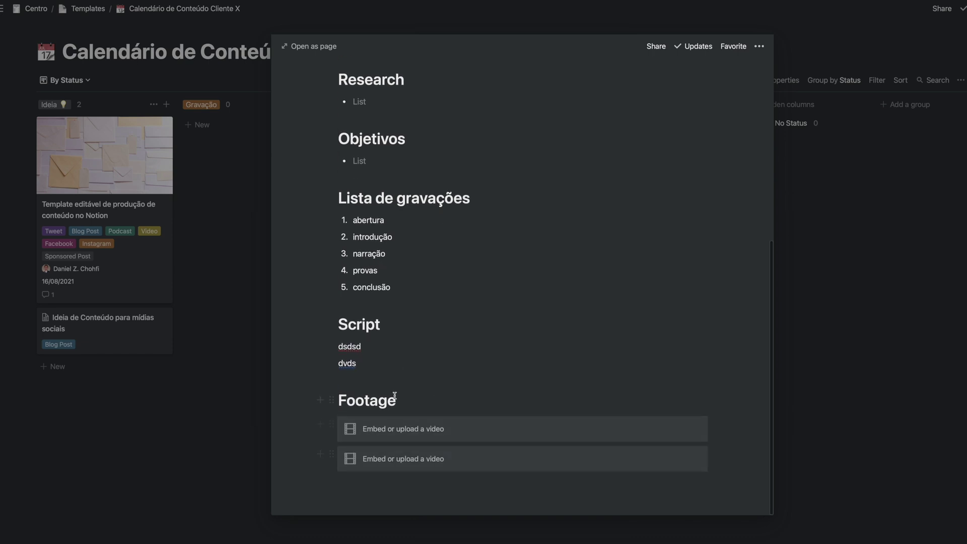
Step: Delete all the video template content from the card's body
double_click(368, 402)
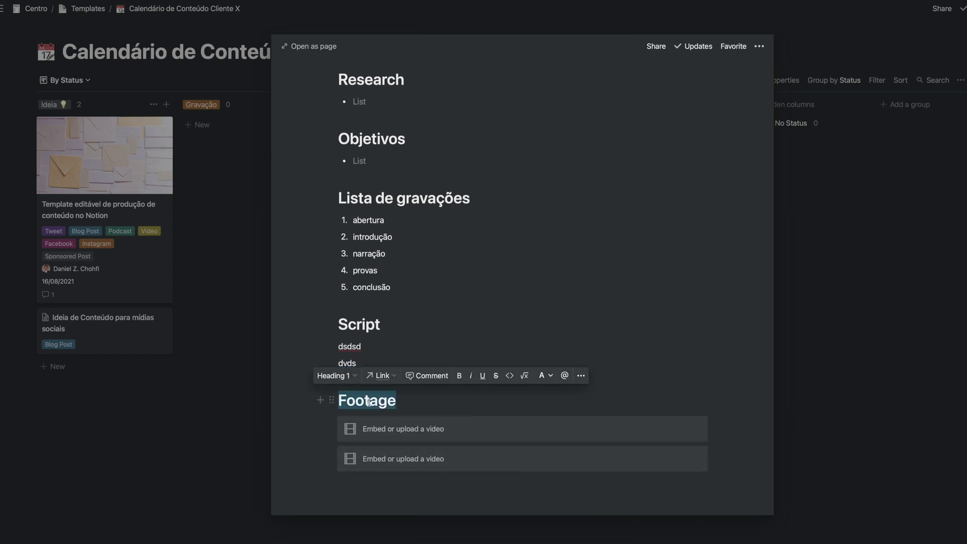
scroll(514, 266, "up", 5)
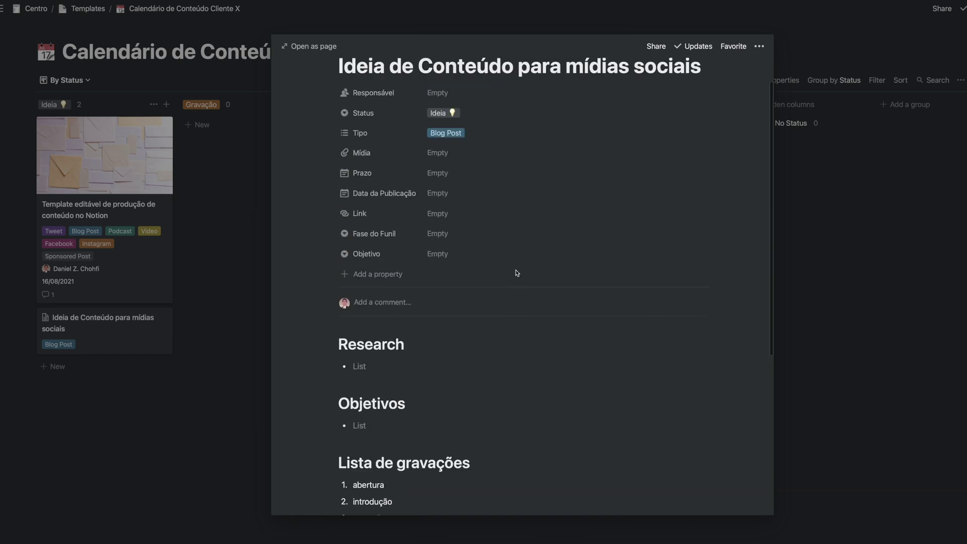
scroll(309, 479, "down", 5)
left_click_drag(309, 479, 432, 155)
key("BackSpace")
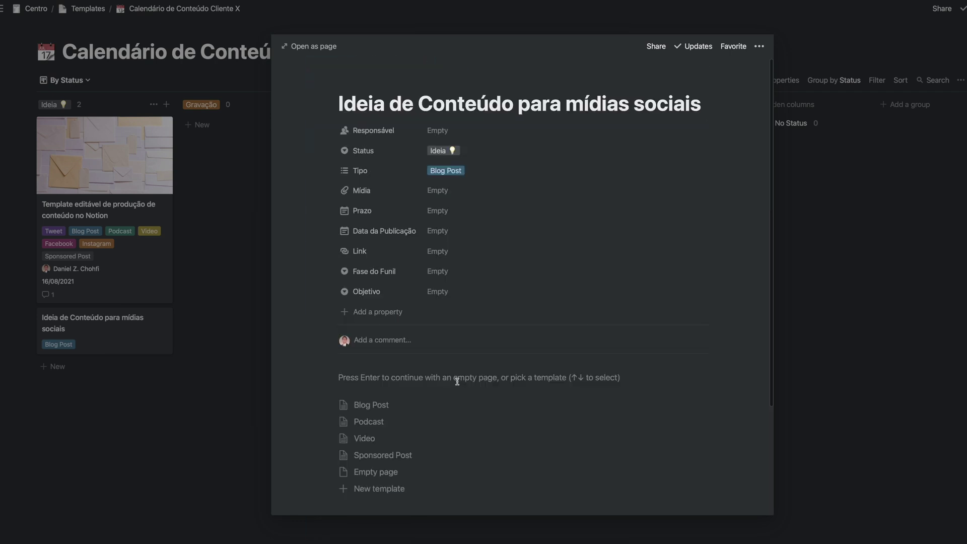
Step: Create a new page template named "IG Reels" for the calendar
scroll(458, 383, "down", 2)
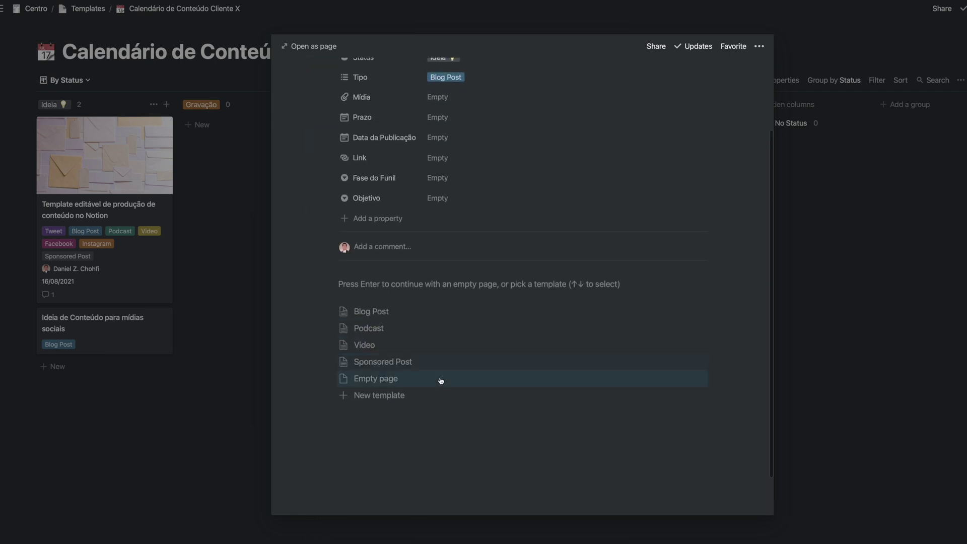
left_click(394, 398)
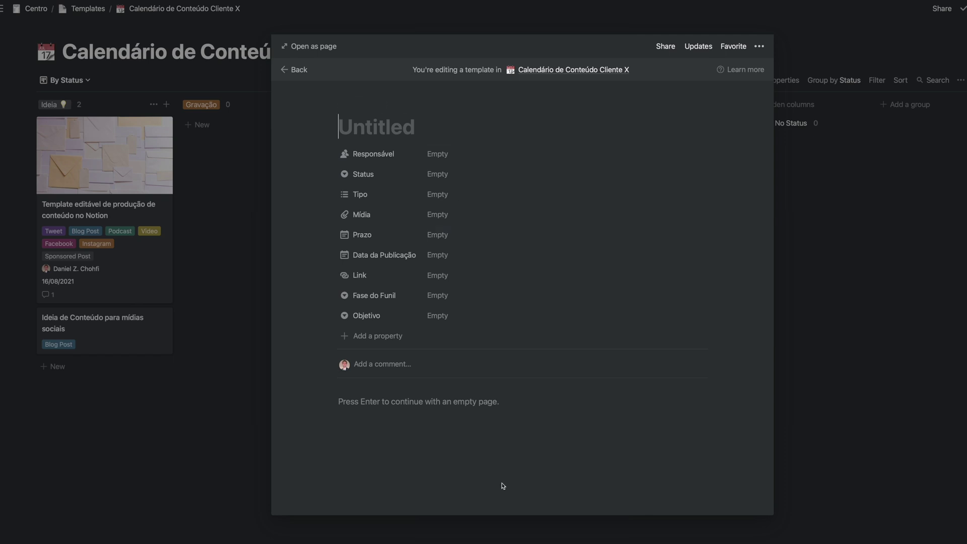
type("IG Reels")
Step: Add Persona, Título and Conteúdo as second-level headings in the IG Reels template's body and return to the card
left_click(482, 401)
type("Persona")
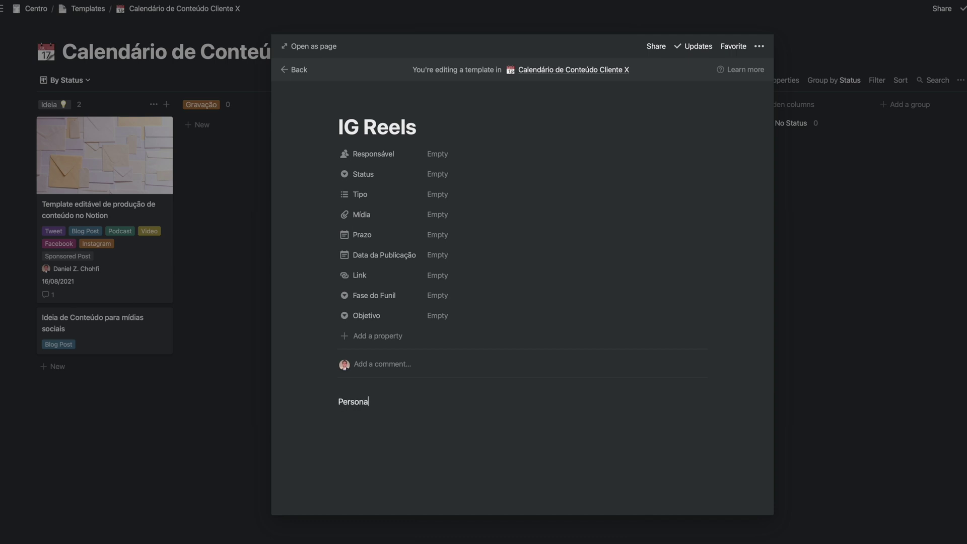
key("ctrl+alt+2")
key("Return")
key("ctrl+alt+2")
type("Título")
key("Return")
key("ctrl+alt+2")
type("Conteúdo")
left_click(295, 70)
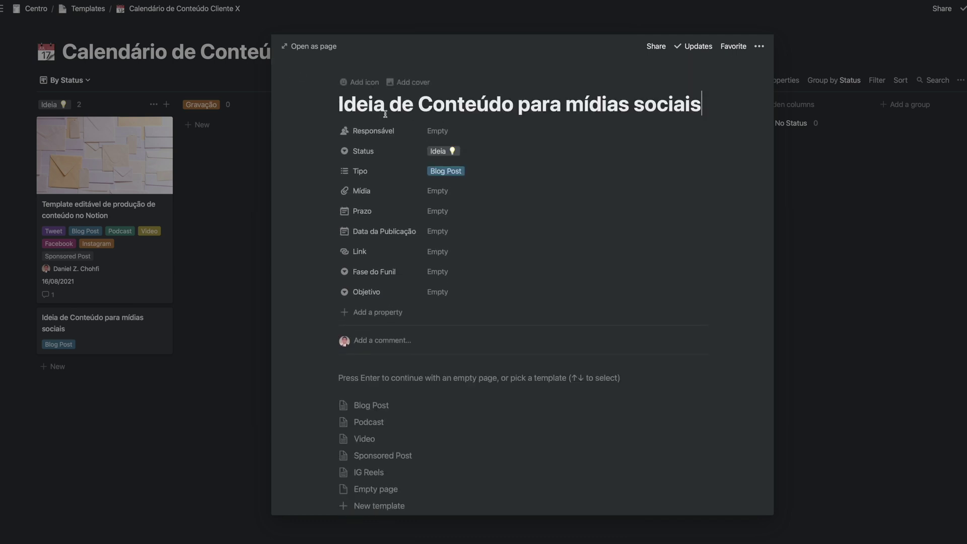
Step: Apply the IG Reels template to the "Ideia de Conteúdo para mídias sociais" card
scroll(443, 328, "down", 3)
left_click(386, 333)
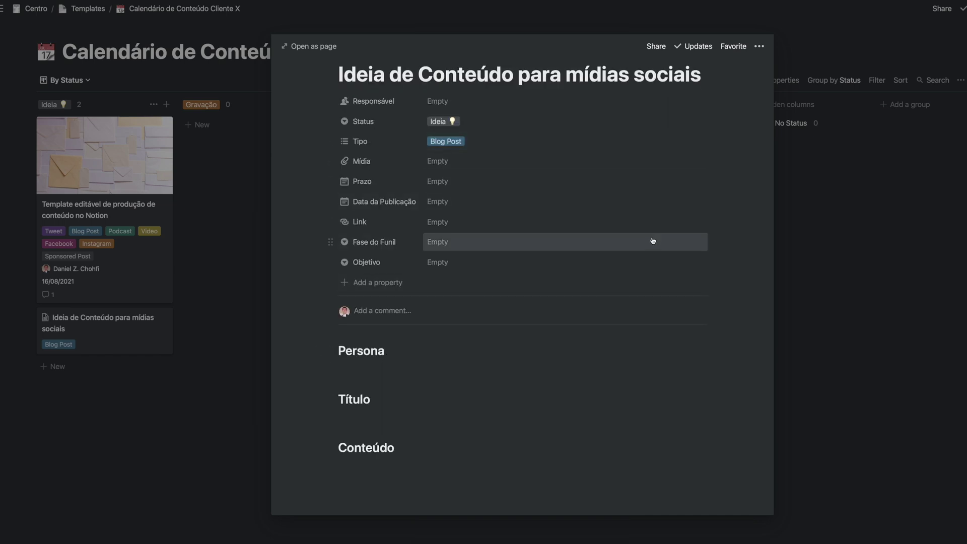
scroll(659, 238, "up", 2)
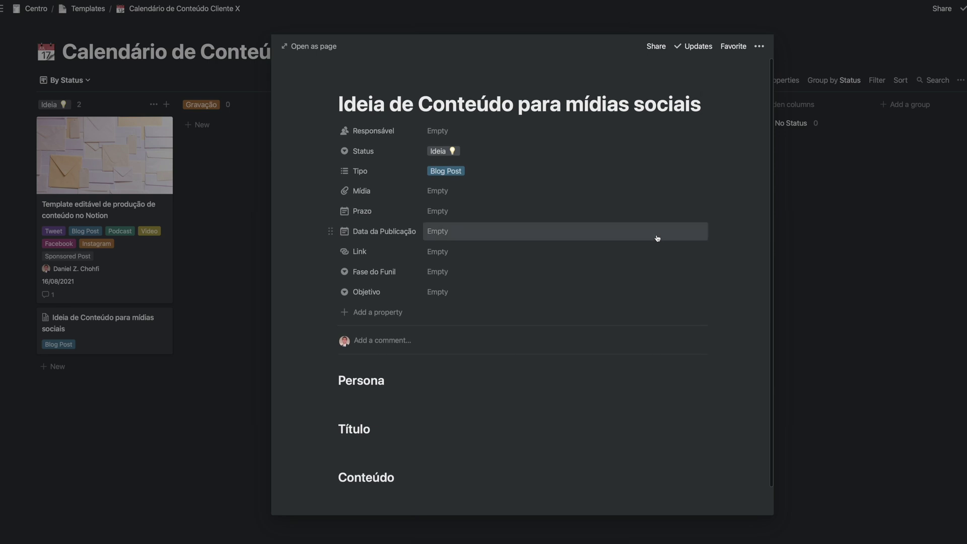
Step: Close the card and move "Ideia de Conteúdo para mídias sociais" from the Ideia column to the Publicado column
left_click(113, 331)
left_click_drag(113, 330, 653, 132)
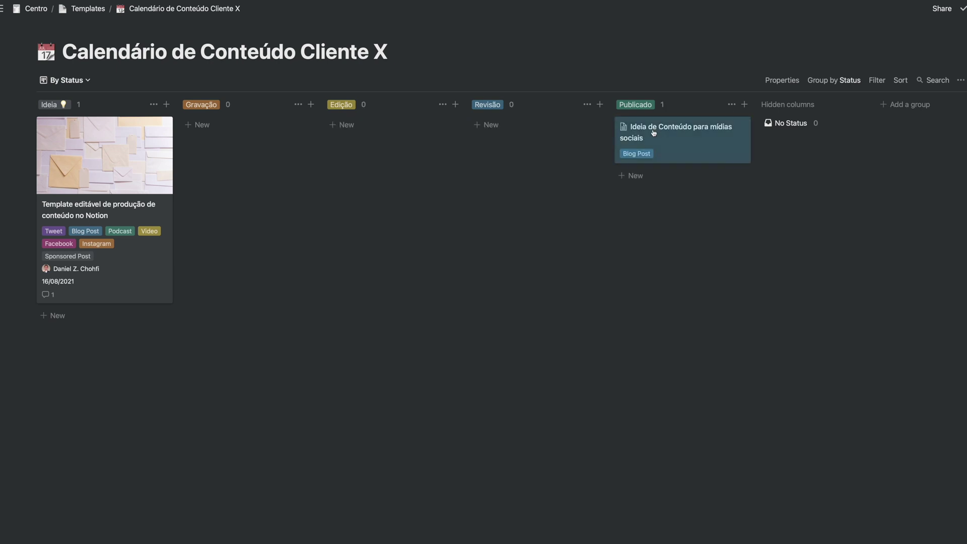
left_click(672, 242)
Step: Switch the calendar from the By Status view to the By Assignee view
left_click(81, 82)
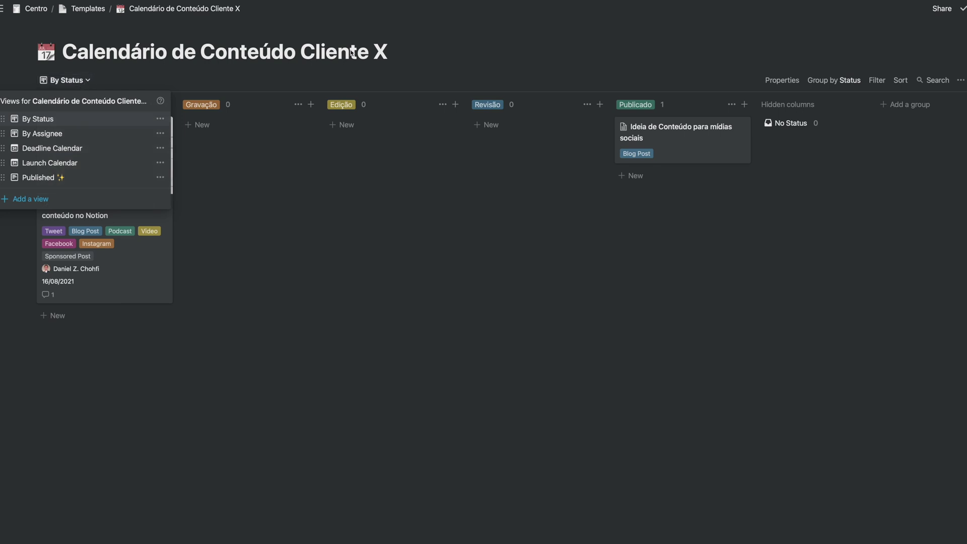
left_click(51, 81)
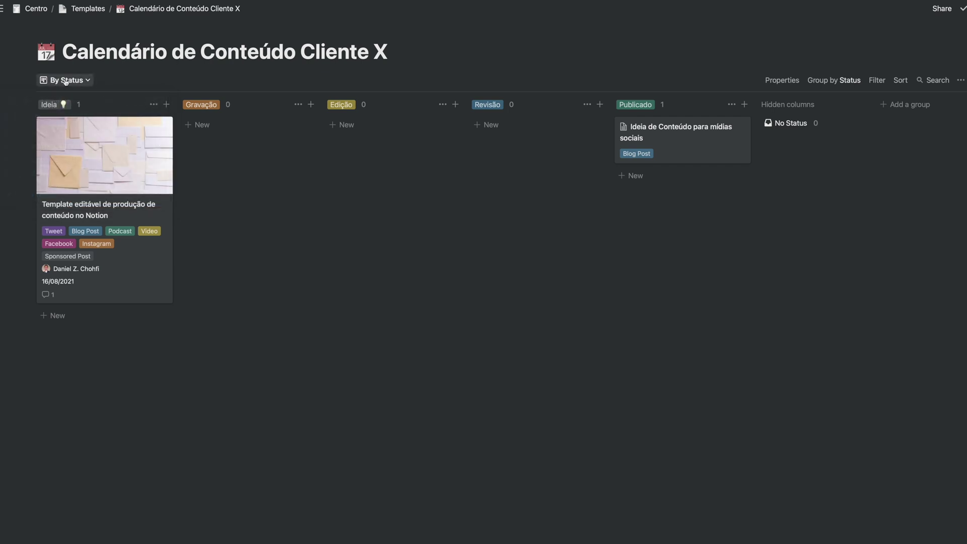
left_click(61, 82)
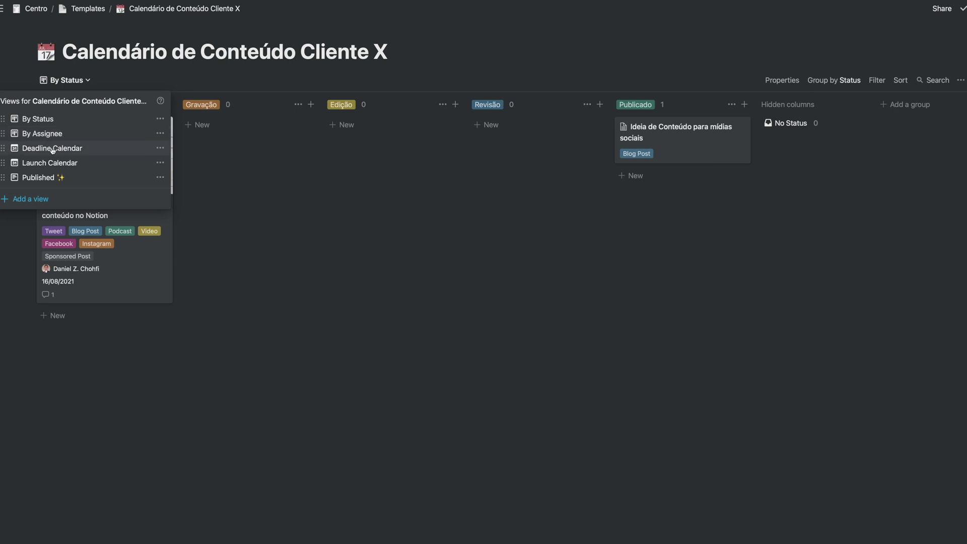
left_click(59, 134)
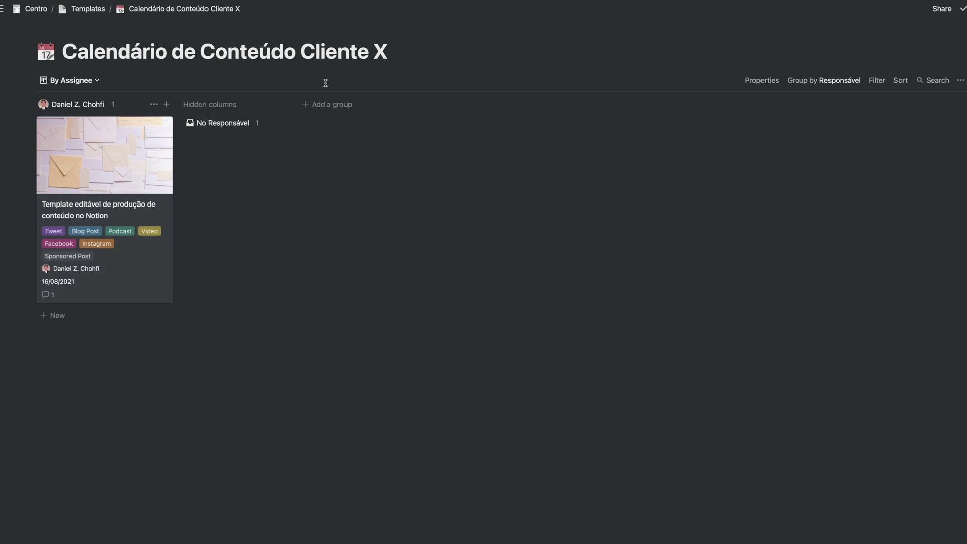
Step: Switch the calendar to the Deadline Calendar view and look over the August 2021 entries
left_click(89, 82)
left_click(93, 147)
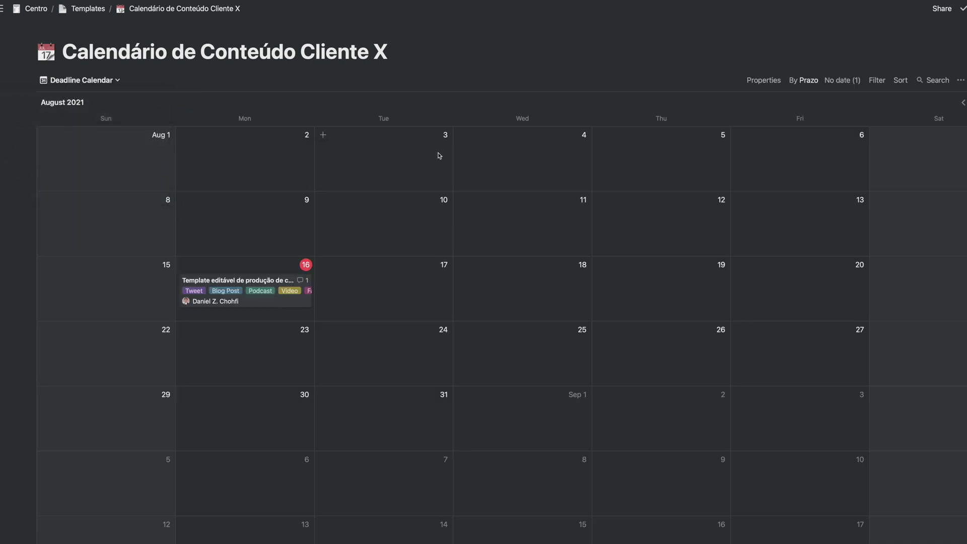
scroll(443, 160, "down", 2)
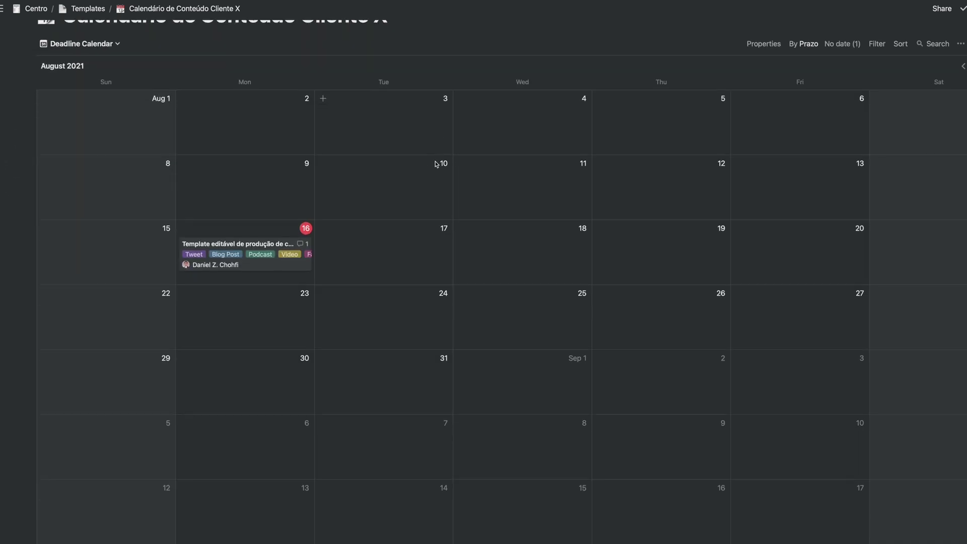
left_click(255, 231)
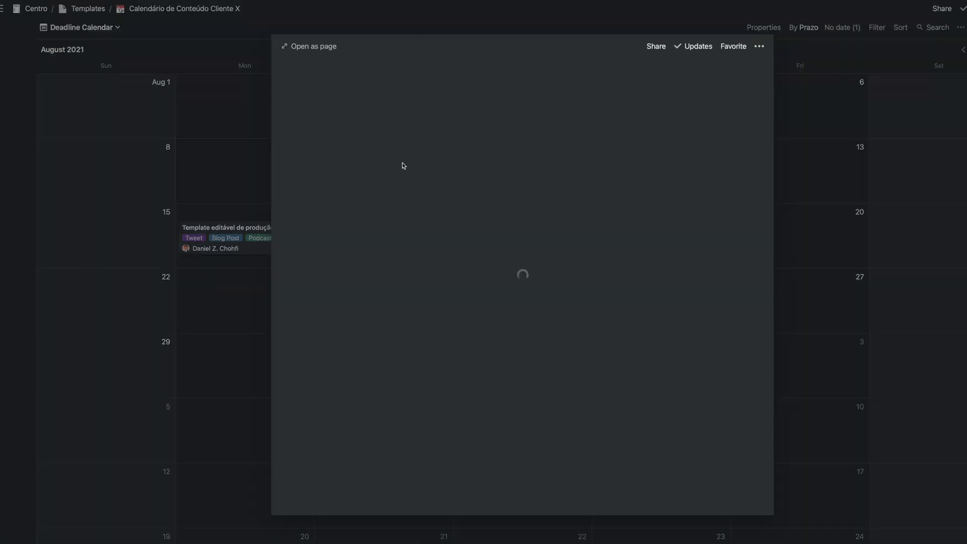
left_click(218, 265)
scroll(464, 244, "down", 6)
scroll(463, 238, "up", 6)
Step: Move the "Template editável de produção de conteúdo no Notion" card to August 18 and check its Prazo property
left_click_drag(258, 222, 543, 219)
left_click(541, 220)
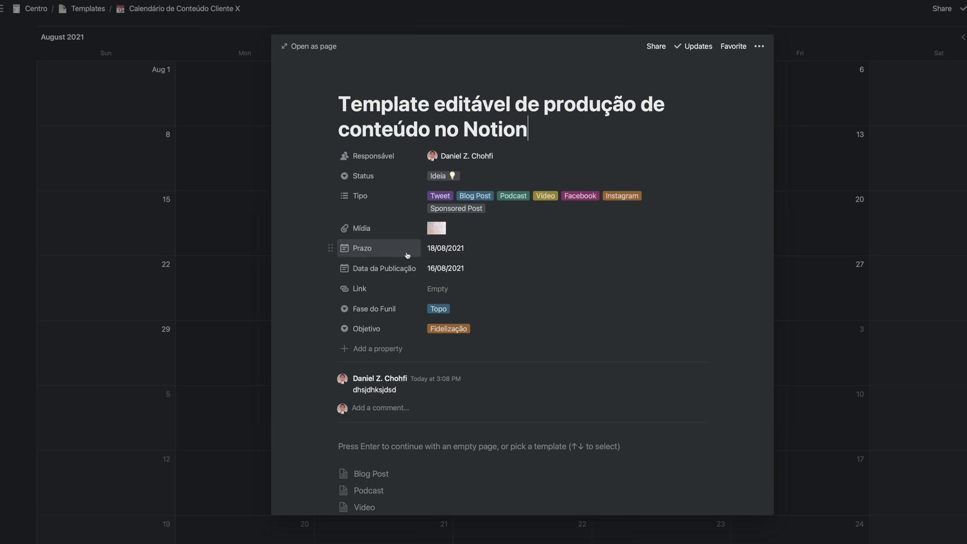
left_click(175, 240)
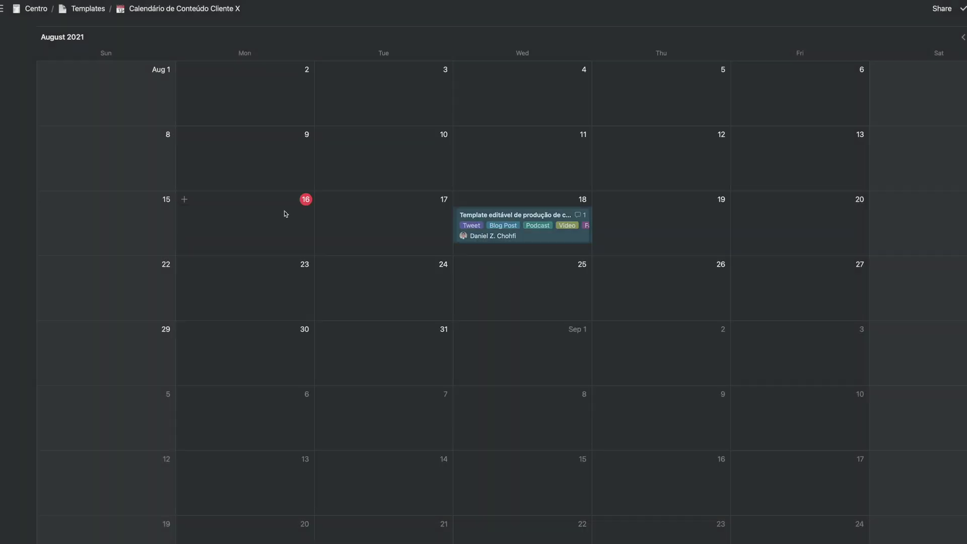
Step: Return to the By Status view and check the properties of "Template editável de produção de conteúdo no Notion" in the Ideia column
scroll(284, 211, "up", 1)
left_click(108, 67)
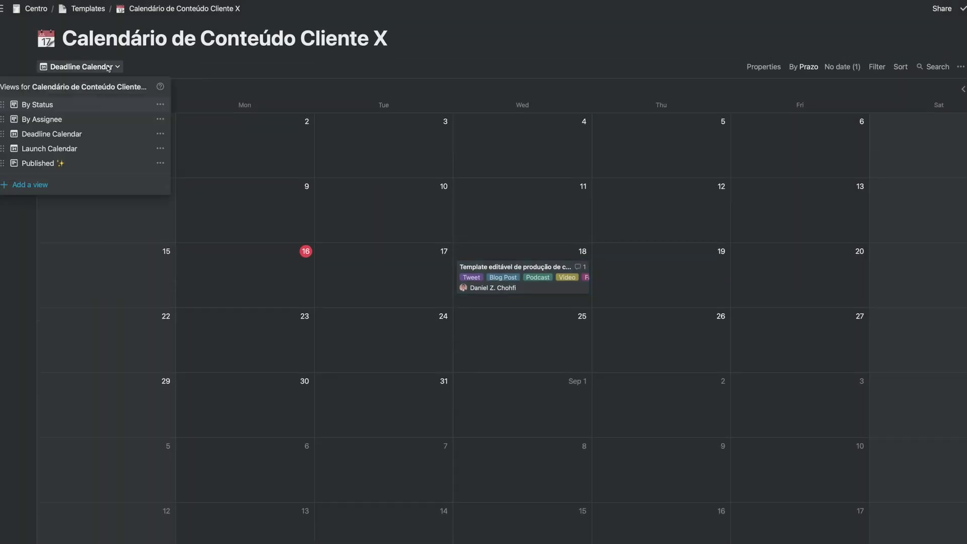
left_click(89, 105)
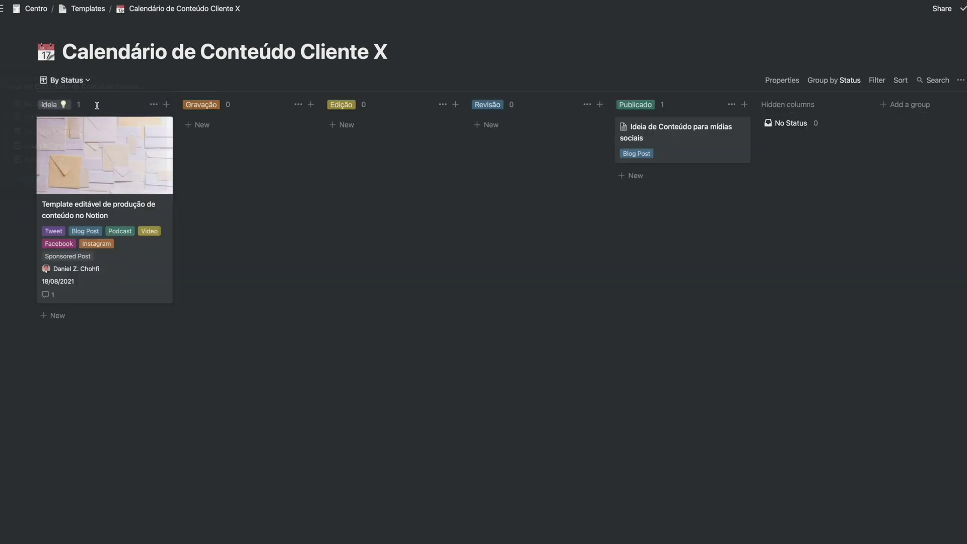
left_click(137, 168)
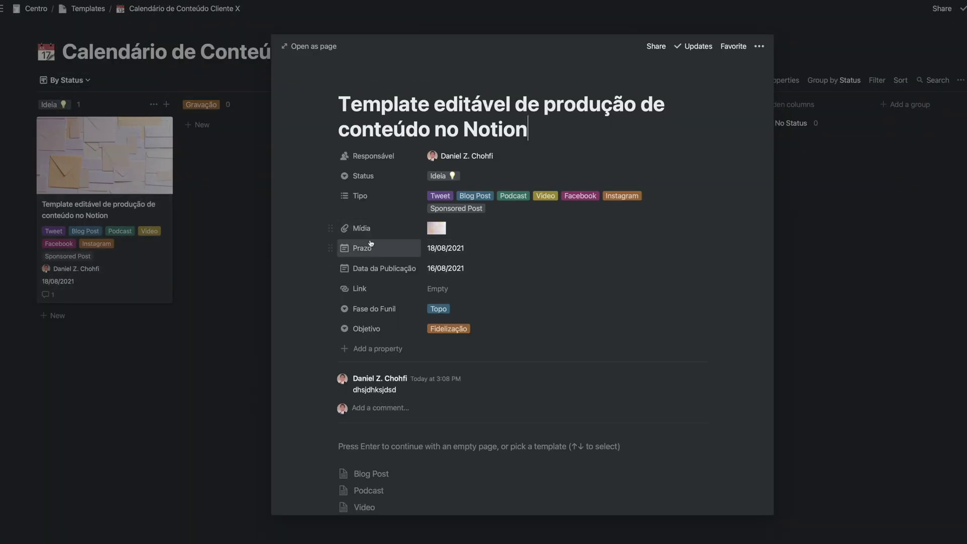
left_click(85, 216)
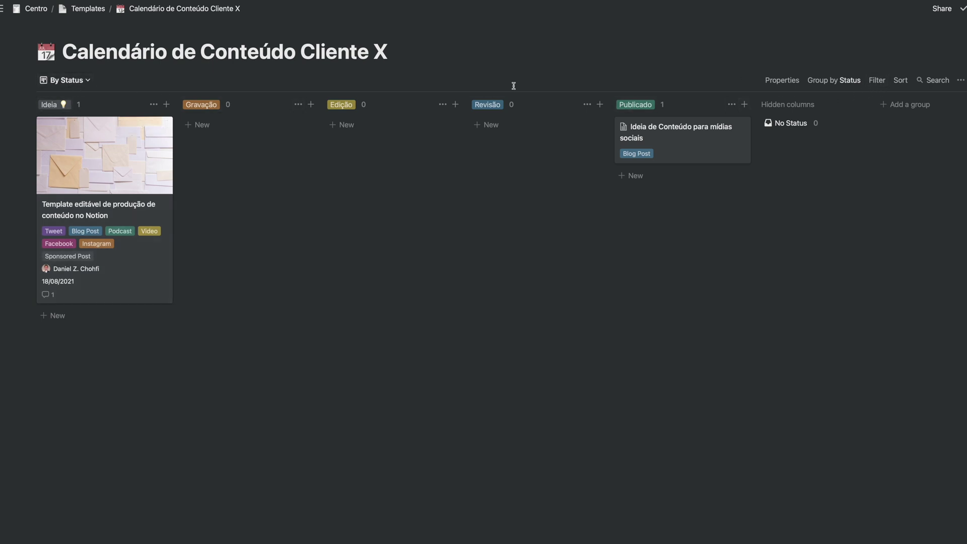
Step: Group the By Status board by Objetivo and look across its columns
left_click(879, 80)
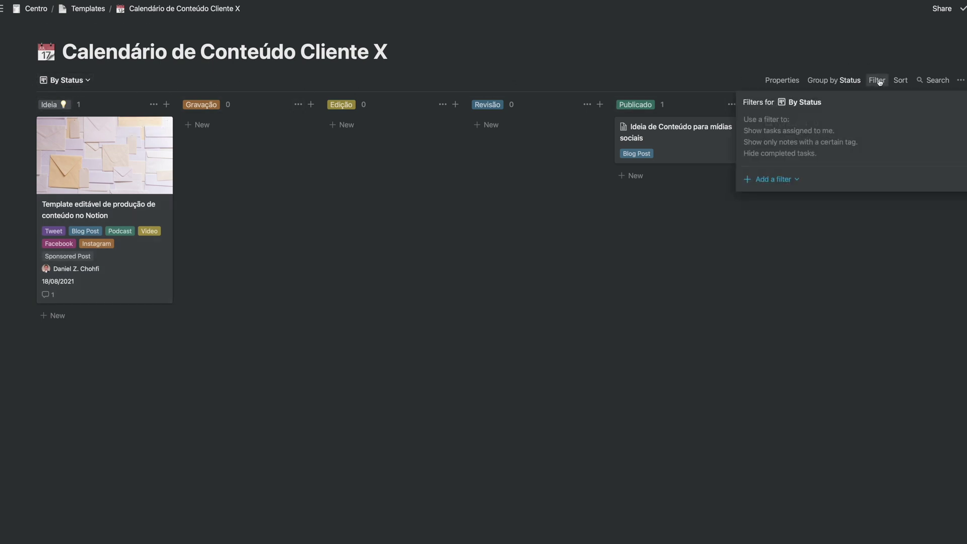
left_click(833, 80)
left_click(832, 80)
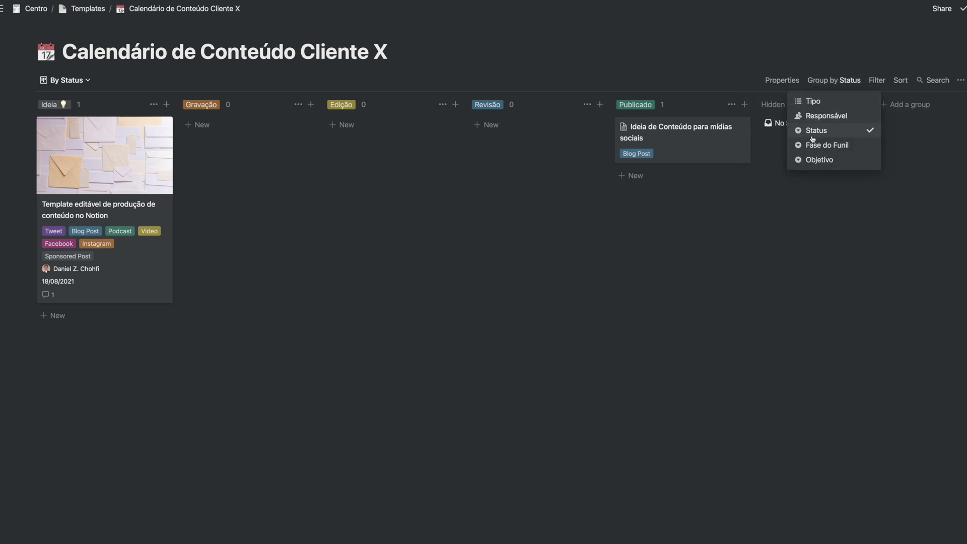
left_click(810, 65)
left_click(818, 81)
left_click(833, 160)
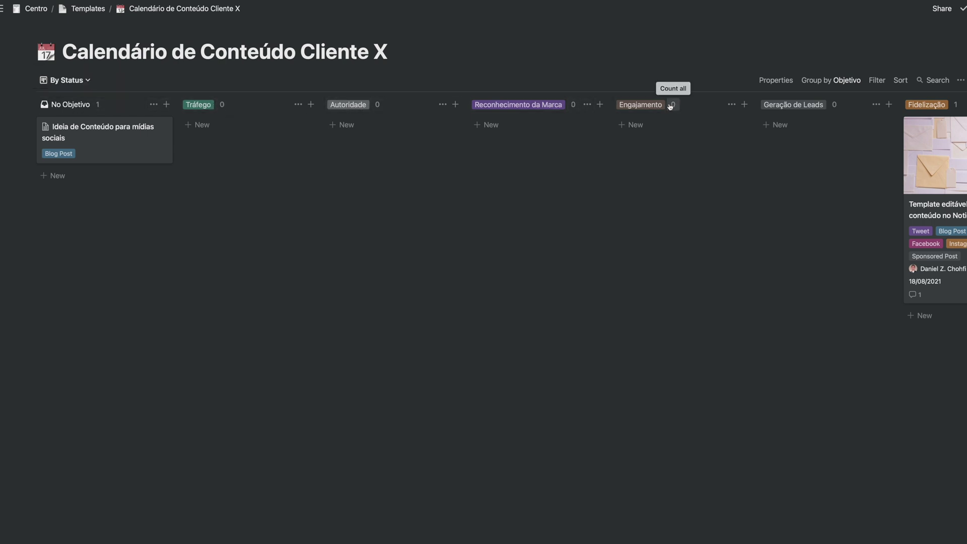
scroll(887, 151, "right", 3)
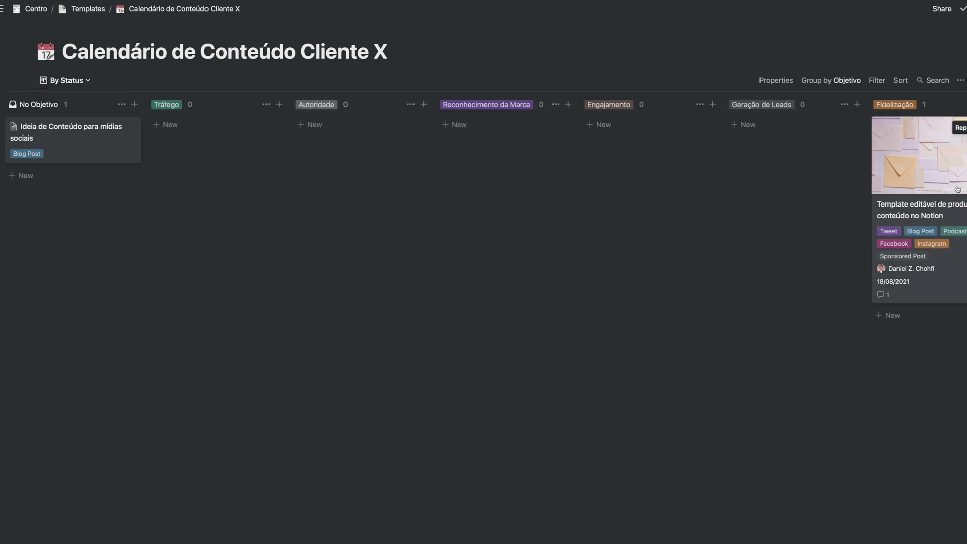
scroll(852, 162, "left", 3)
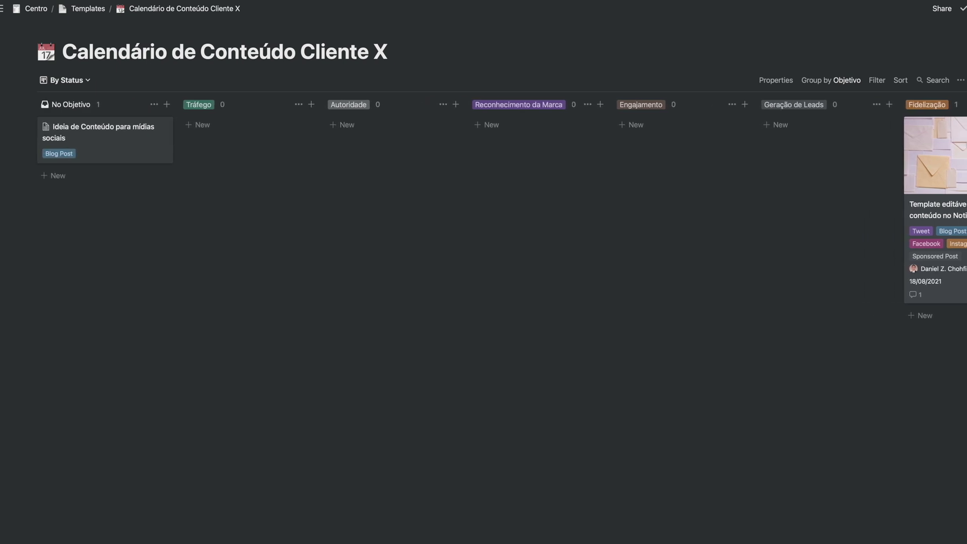
Step: Add a table view named "Por Objetivo" to the calendar database
left_click(64, 81)
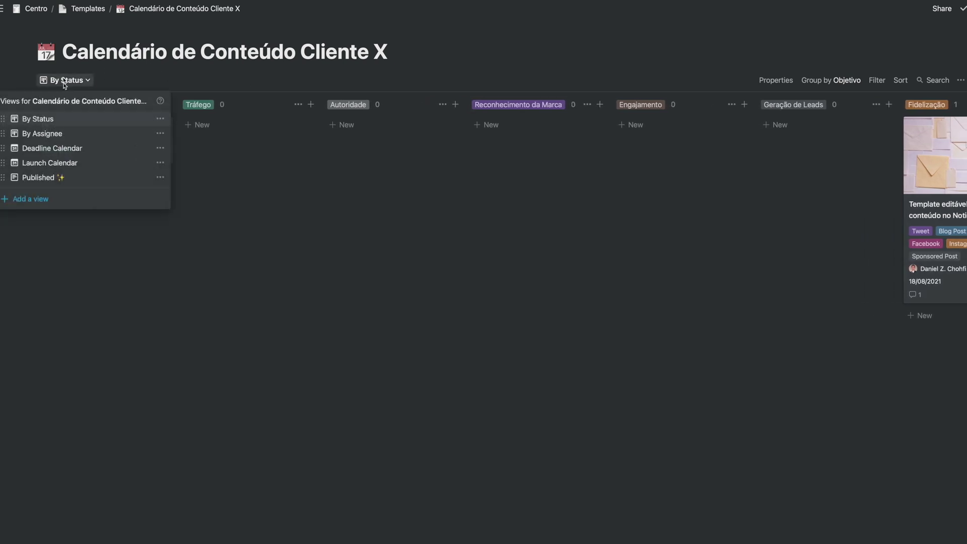
left_click(56, 202)
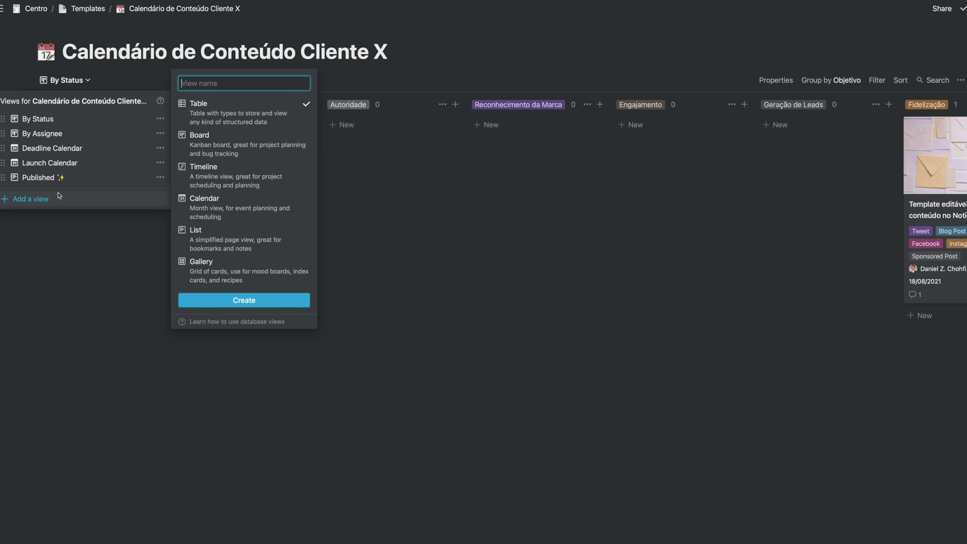
type("Por Objetivo")
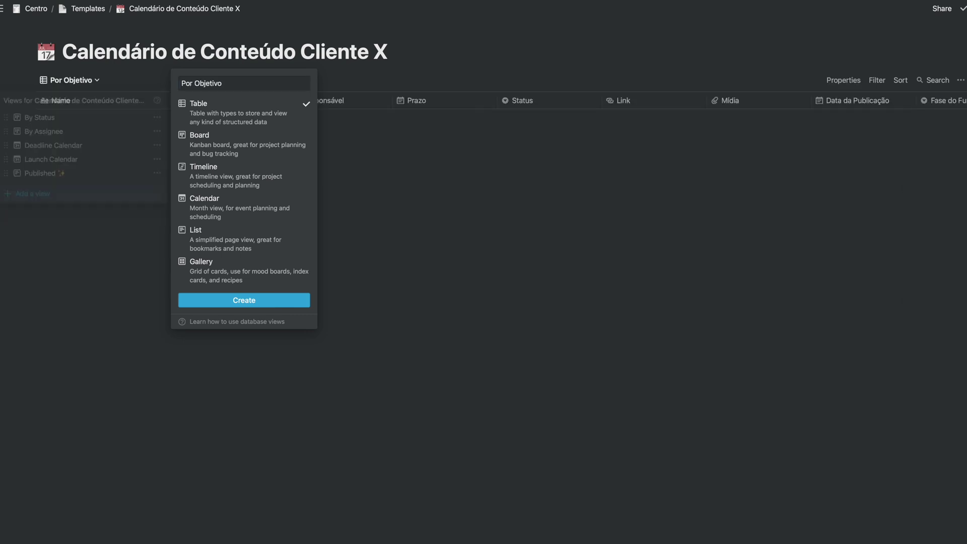
key("Return")
Step: Examine the Por Objetivo table's view options and the contents of the "Ideia de Conteúdo para mídias sociais" entry
left_click(844, 80)
left_click(961, 80)
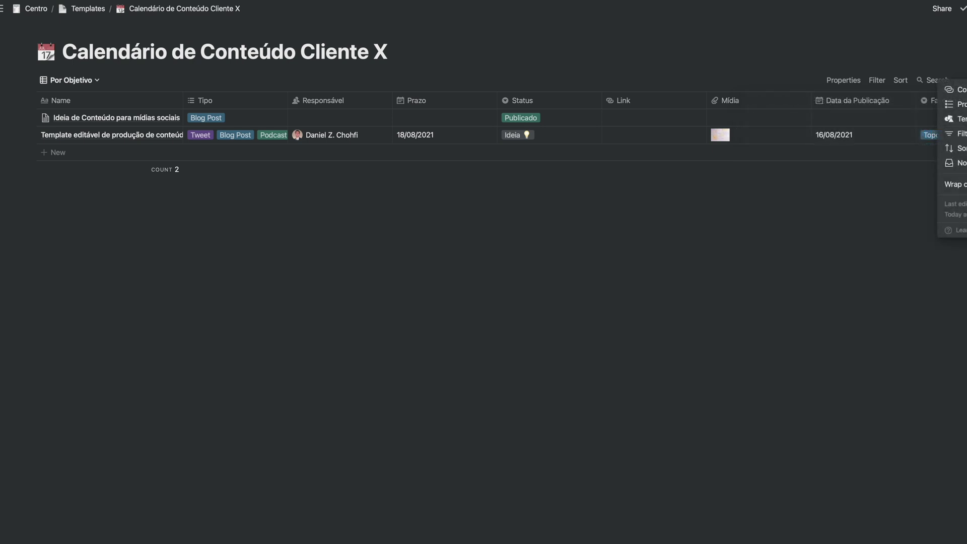
left_click(963, 82)
left_click(99, 81)
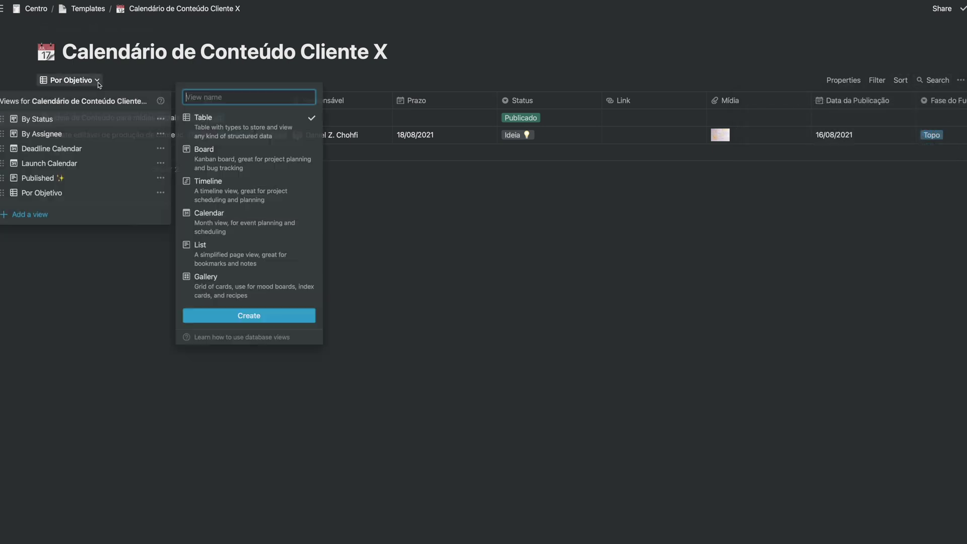
left_click(71, 196)
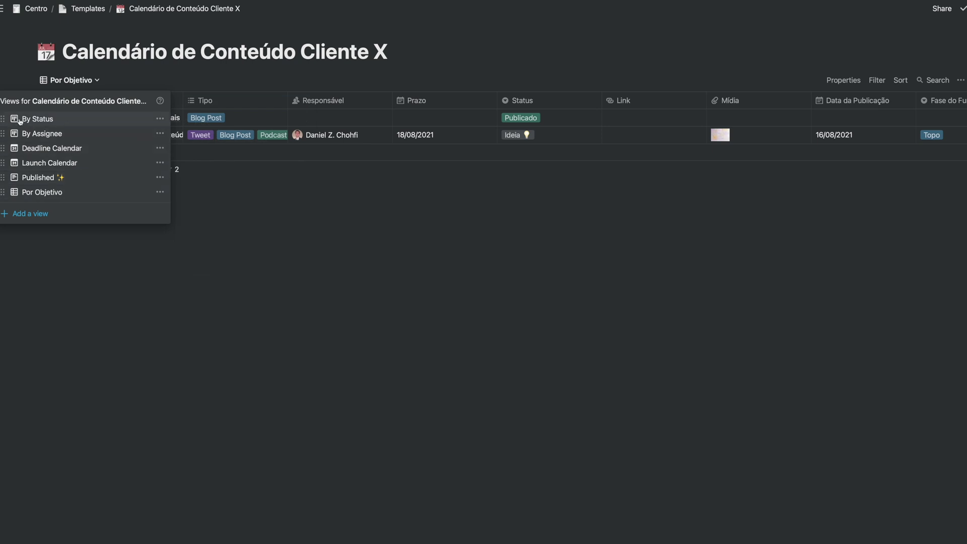
left_click(160, 193)
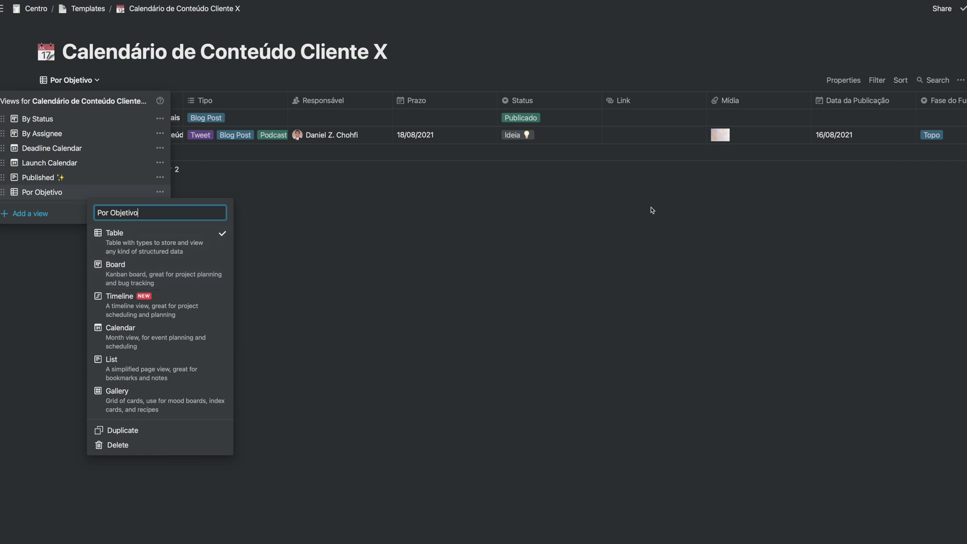
left_click(622, 234)
left_click(396, 208)
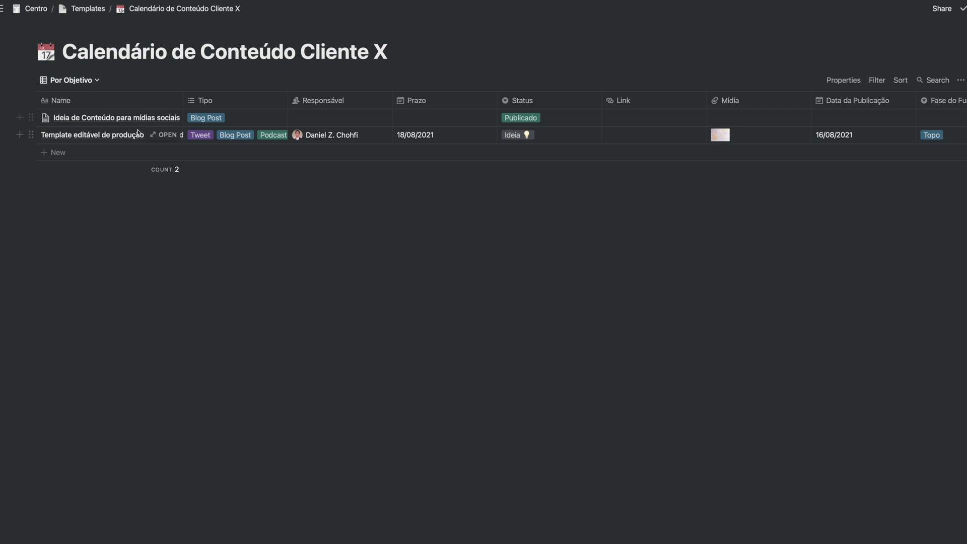
left_click(157, 122)
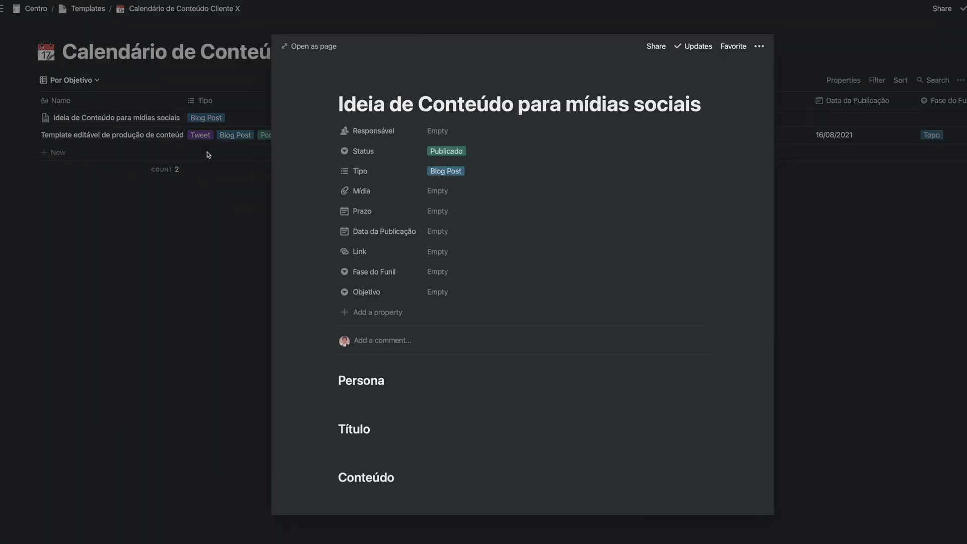
left_click(207, 168)
Step: Add test entries "vd" and "cdvcv" plus one untitled row to the Por Objetivo table
left_click(121, 150)
type("v")
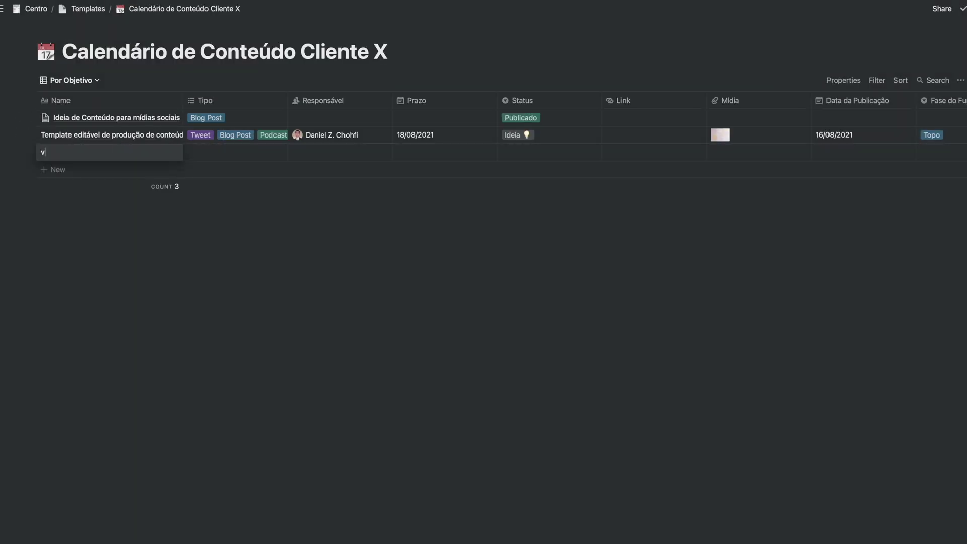
type("d")
key("Return")
type("cv")
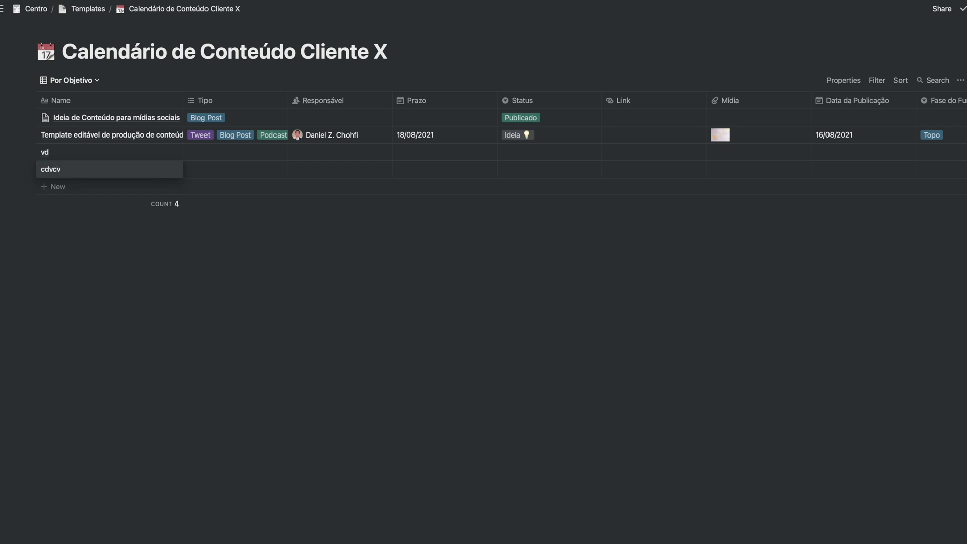
type("dvcv")
key("Return")
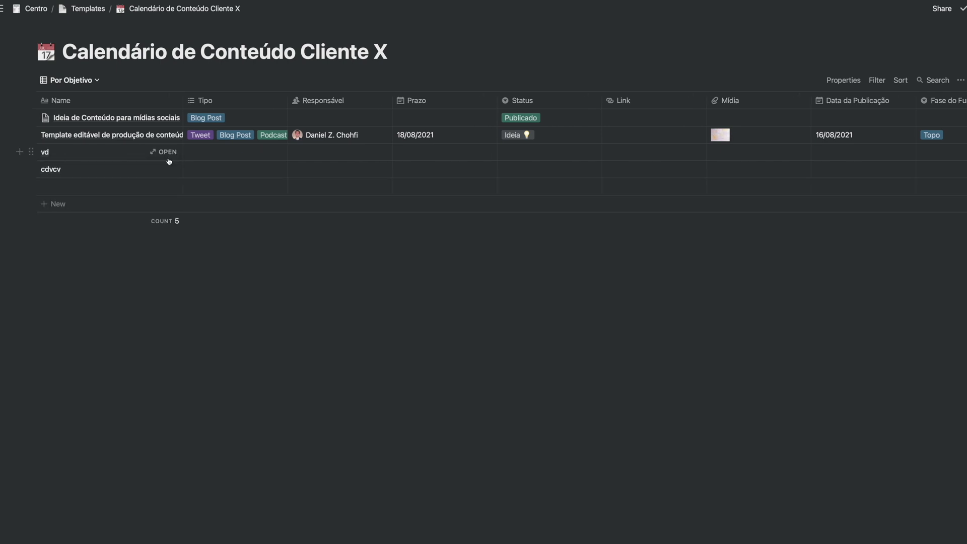
Step: Change the layout of the Por Objetivo view to Board
left_click(94, 83)
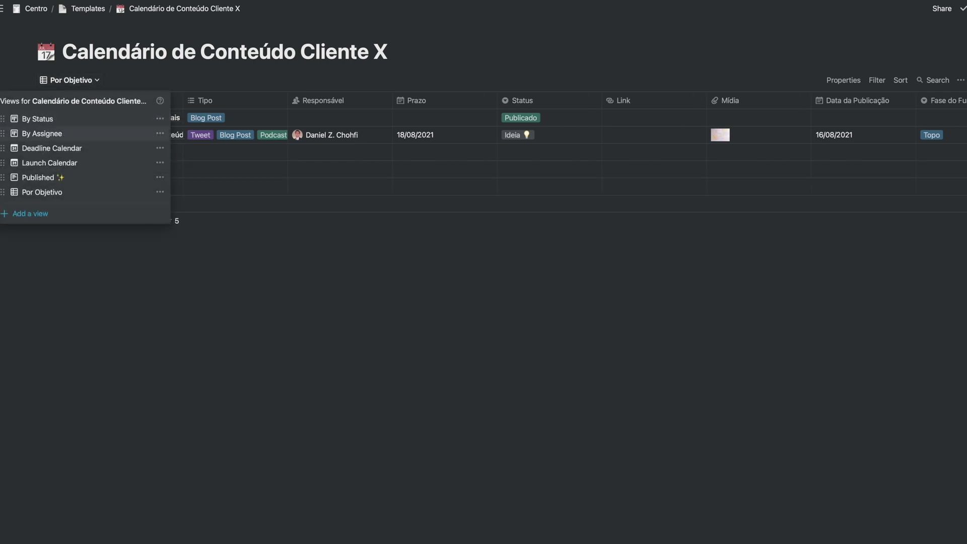
key("Escape")
left_click(94, 82)
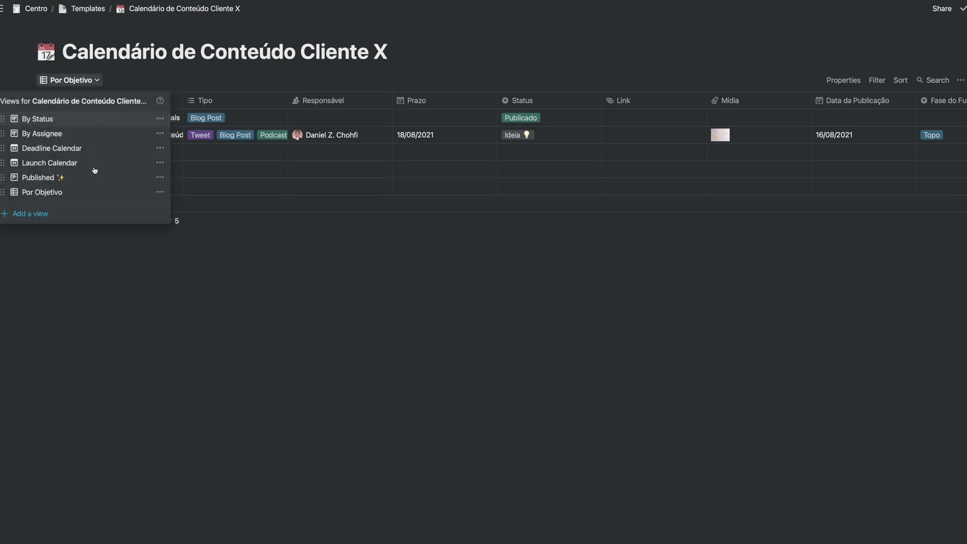
left_click(160, 192)
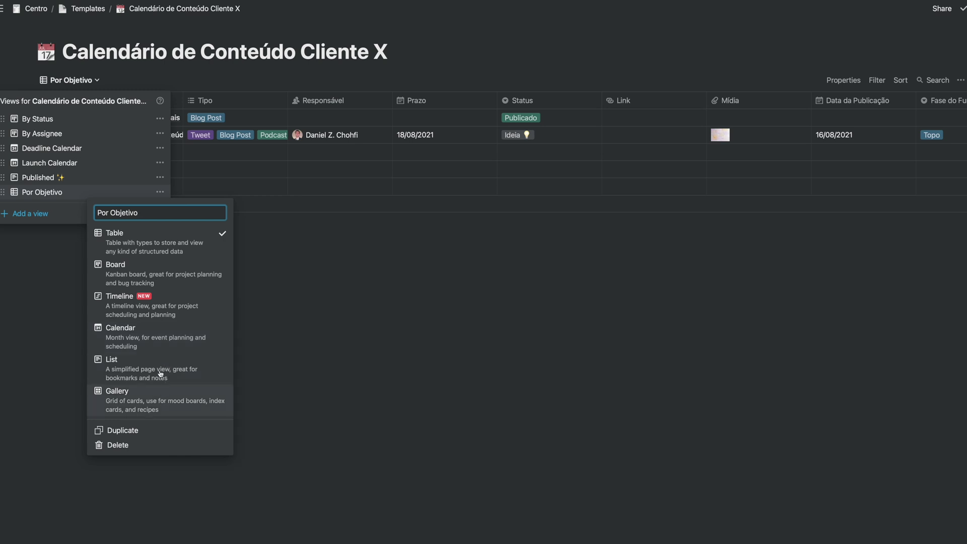
left_click(169, 272)
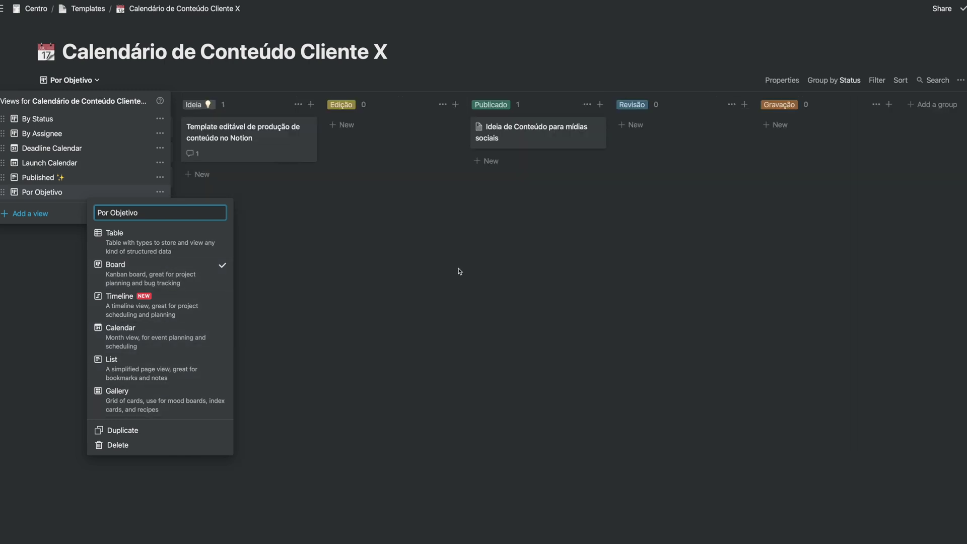
key("Escape")
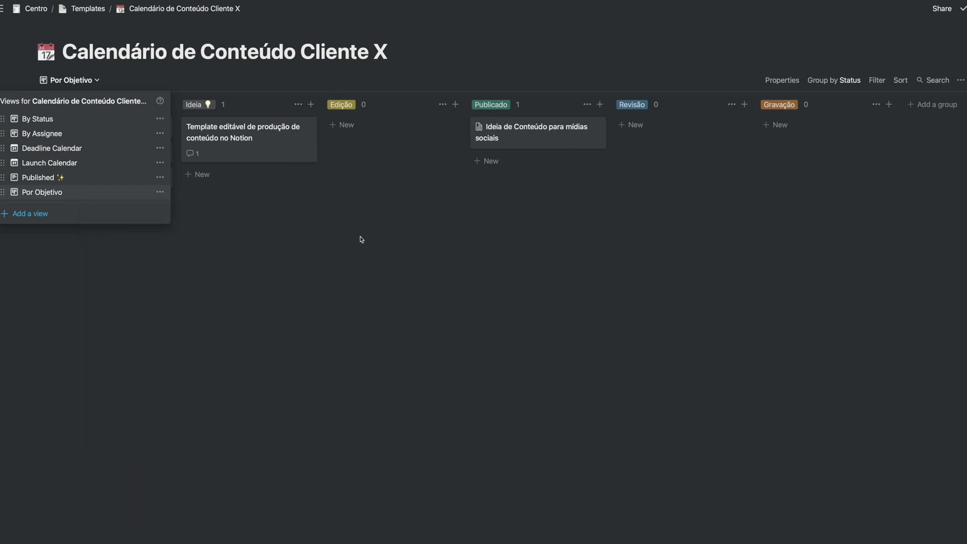
key("Escape")
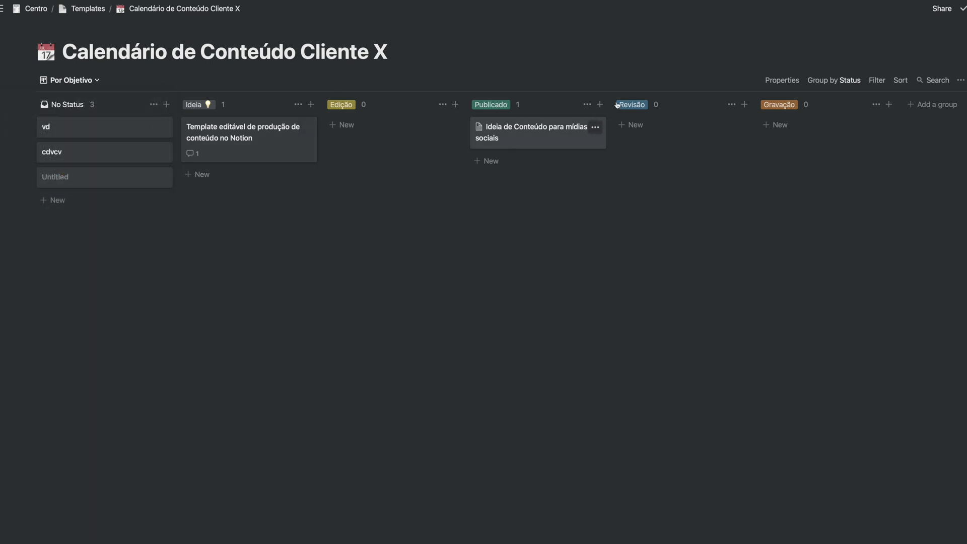
Step: Group the Por Objetivo board by Objetivo
left_click(850, 80)
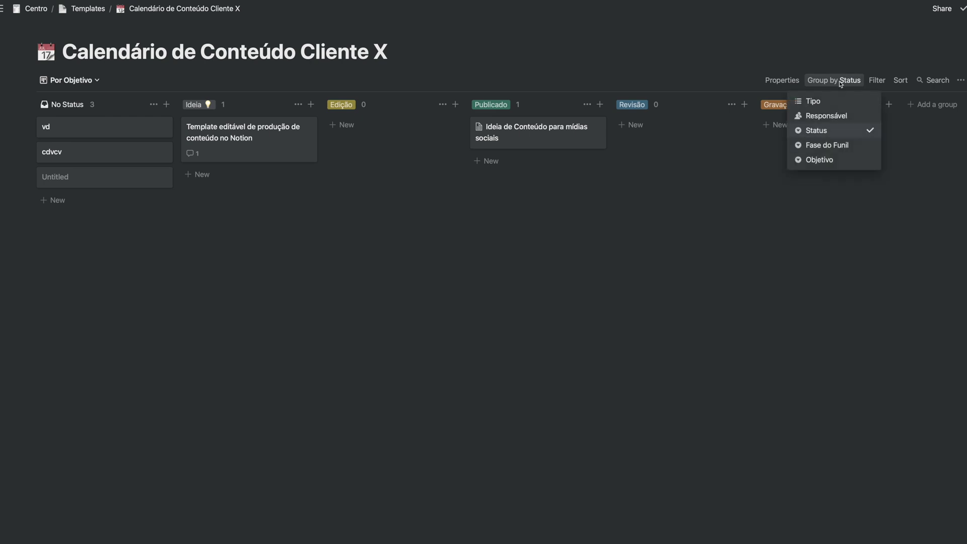
left_click(834, 160)
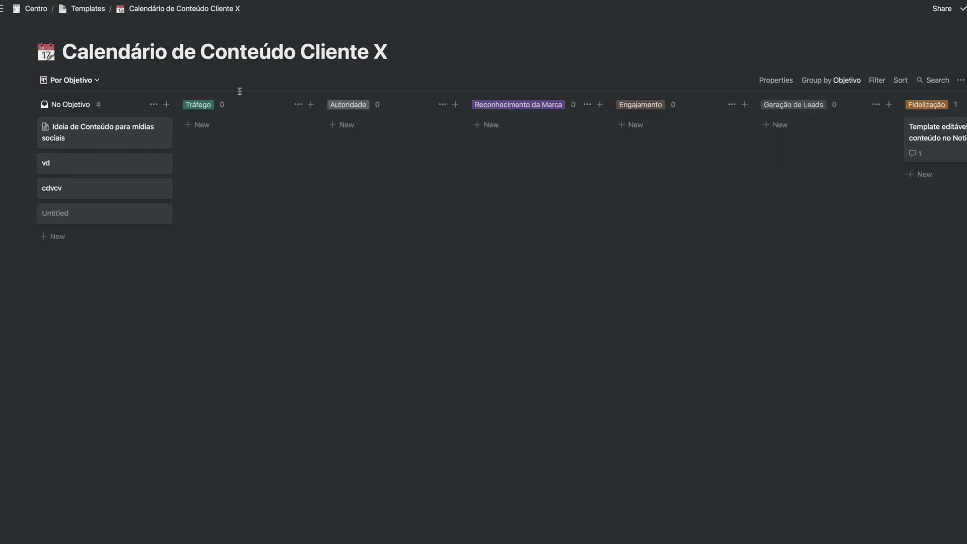
left_click(72, 81)
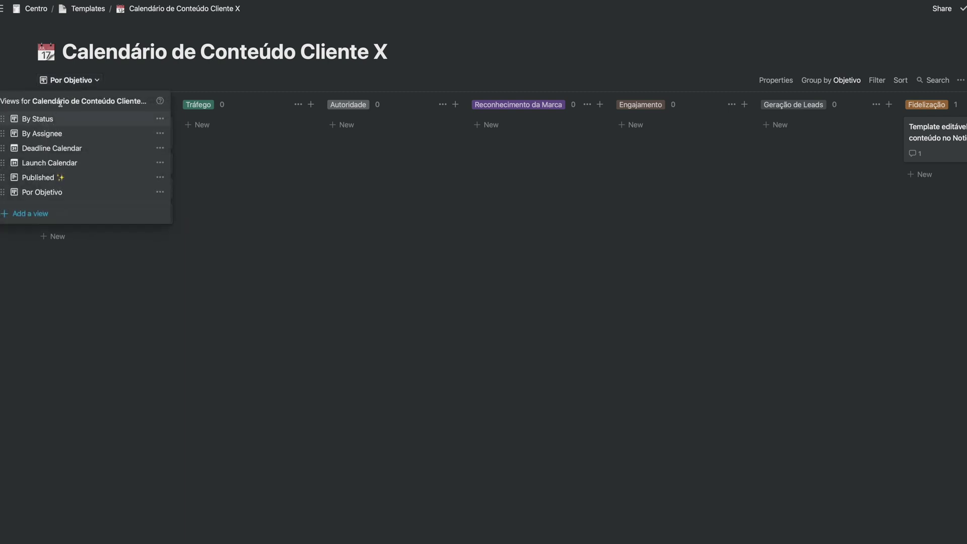
left_click(395, 213)
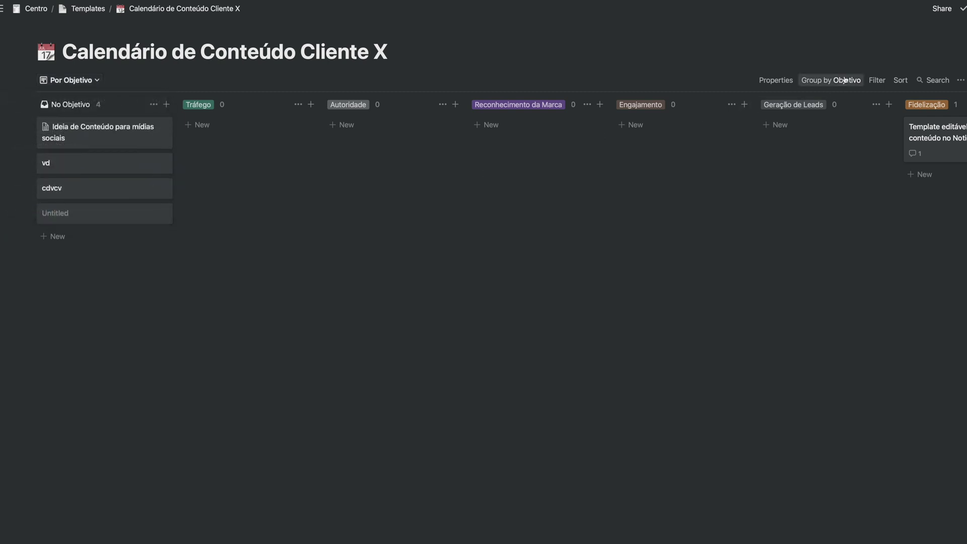
Step: Move "Template editável de produção de conteúdo no Notion" from Fidelização to Autoridade and check its Objetivo property
left_click_drag(945, 132, 395, 132)
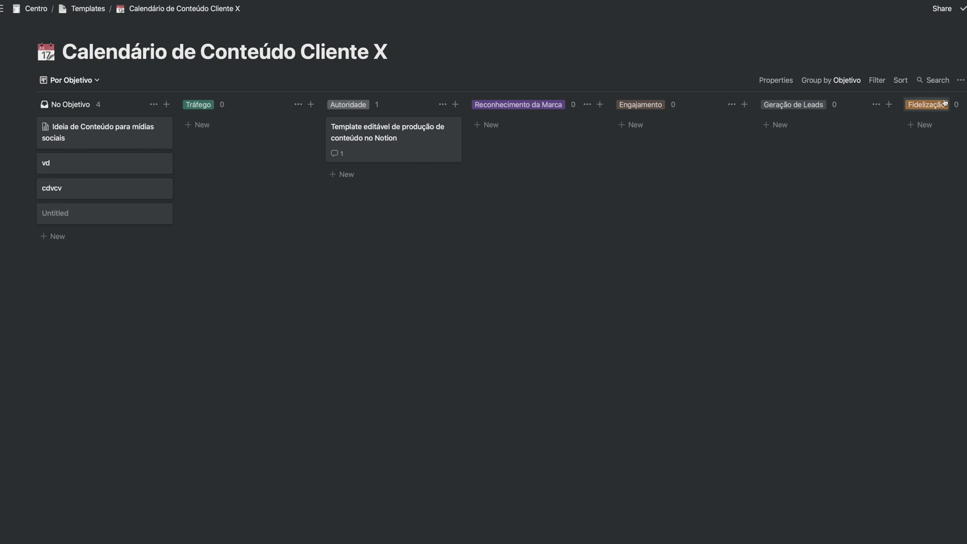
left_click(368, 132)
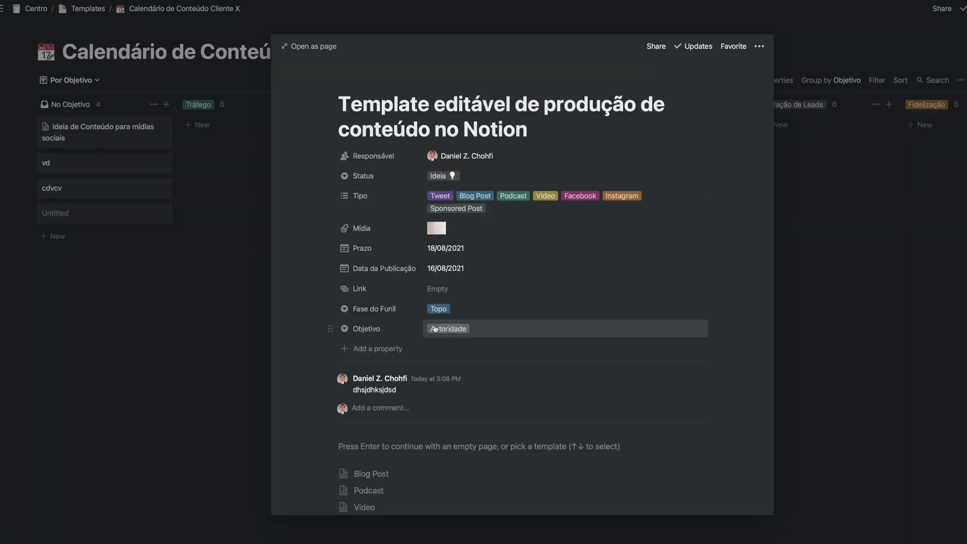
left_click(181, 292)
Step: Distribute the No Objetivo cards: "Ideia de Conteúdo para mídias sociais" to Tráfego, "vd" to Reconhecimento da Marca, "cdvcv" to Engajamento, the untitled one to Geração de Leads
left_click_drag(112, 135, 197, 145)
left_click_drag(106, 132, 648, 129)
left_click_drag(88, 127, 832, 116)
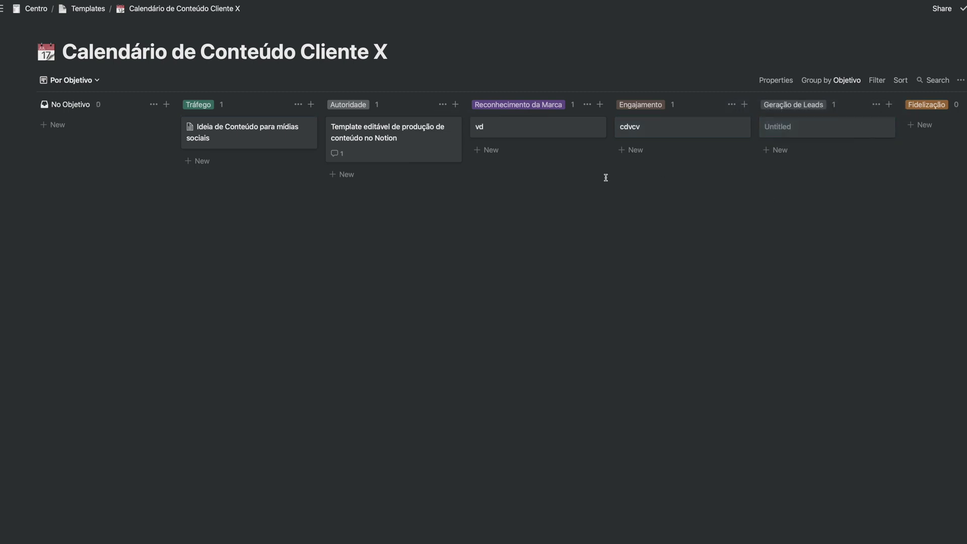